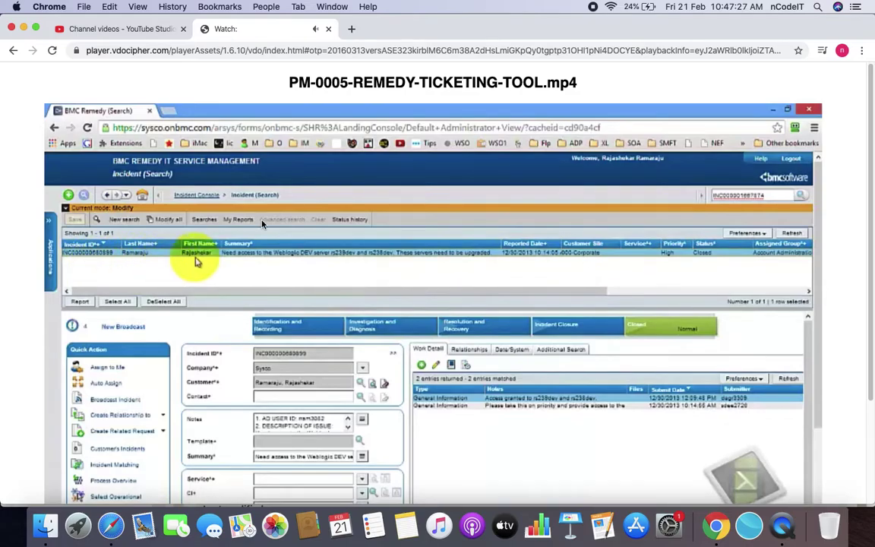
Step: Play the PM-0005-REMEDY-TICKETING-TOOL.mp4 course video full screen in the VdoCipher player
scroll(625, 324, down, 3)
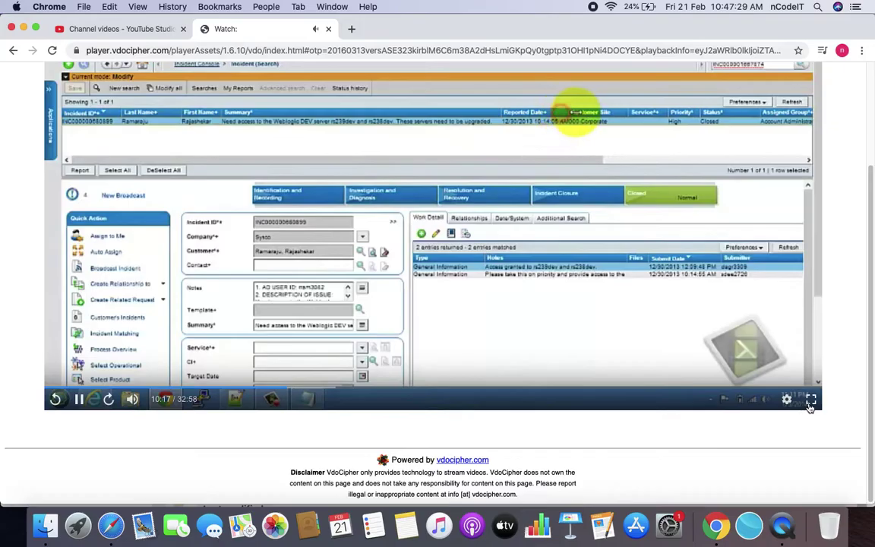
double_click(625, 324)
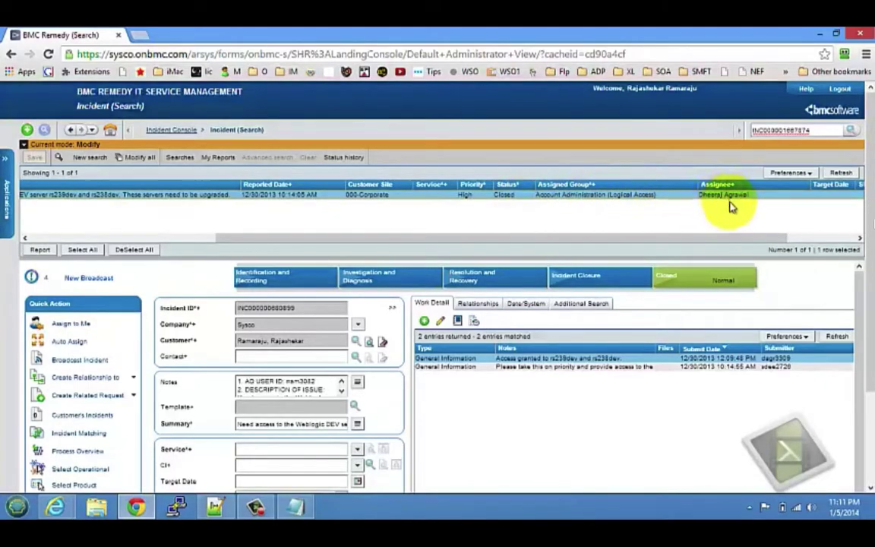
drag(787, 247, 371, 239)
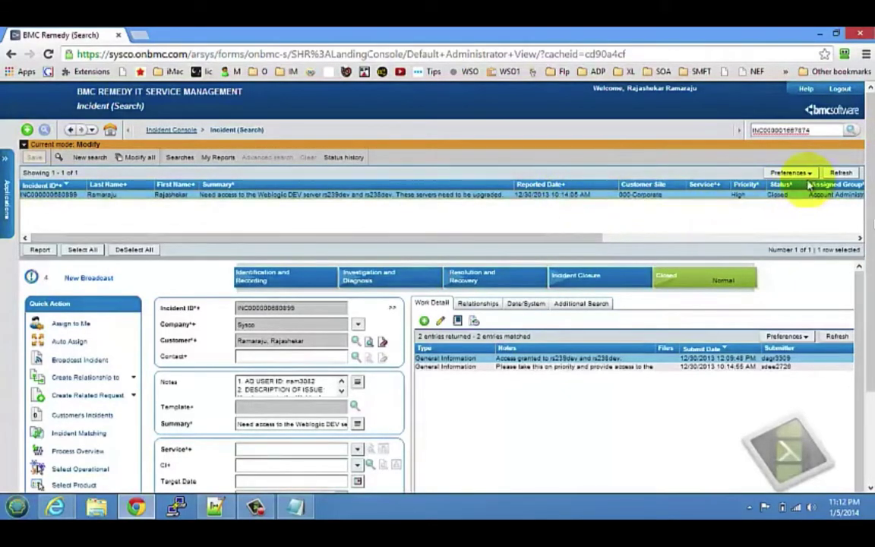
click(591, 237)
drag(665, 242, 800, 235)
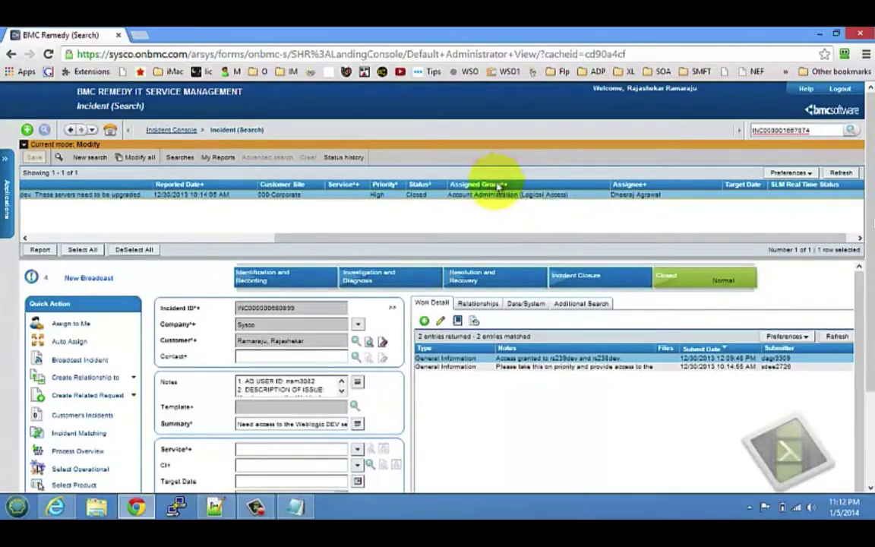
click(472, 242)
drag(472, 241, 230, 244)
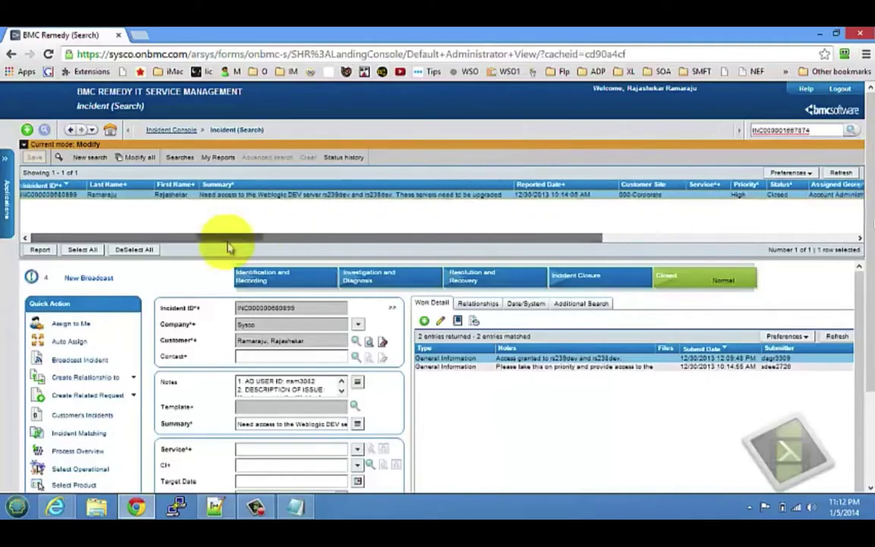
scroll(257, 325, down, 2)
scroll(257, 320, up, 2)
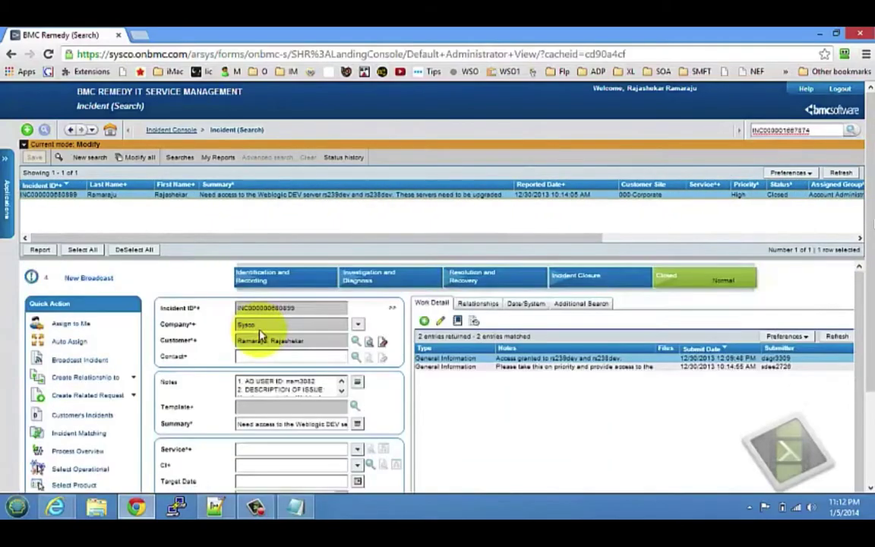
drag(862, 273, 864, 385)
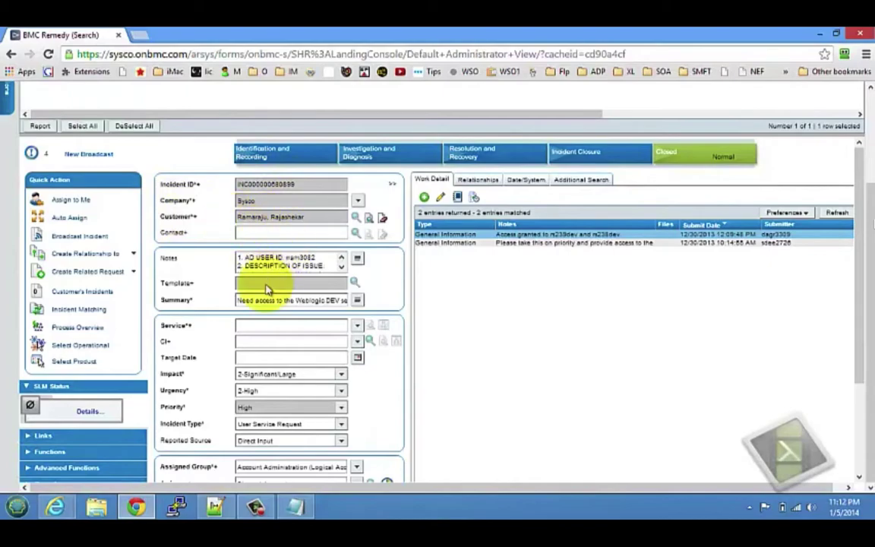
Step: Review the full incident notes, highlighting the callback number and application user ID lines, then open the Summary
click(249, 261)
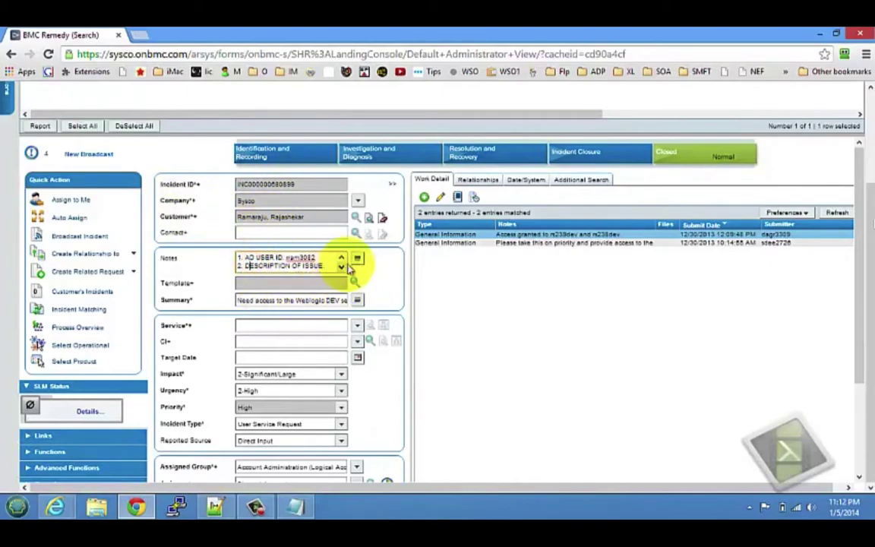
click(354, 261)
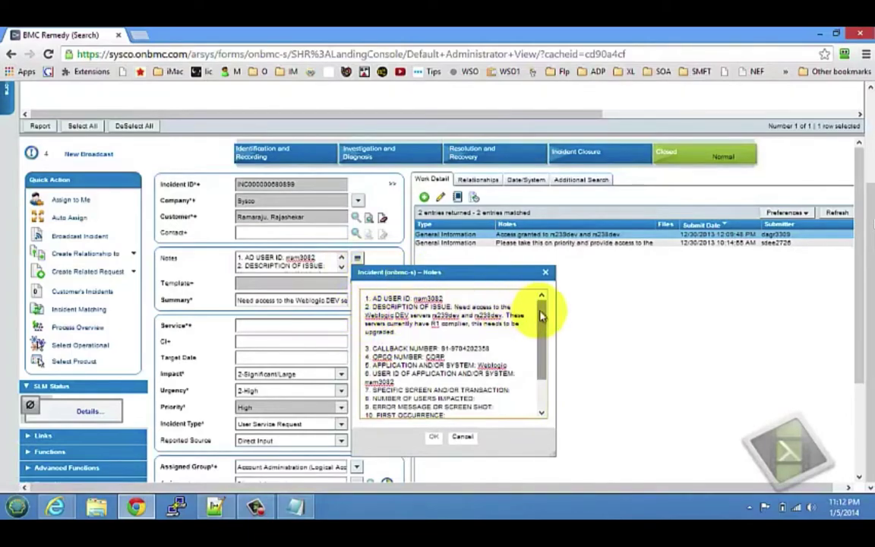
click(367, 299)
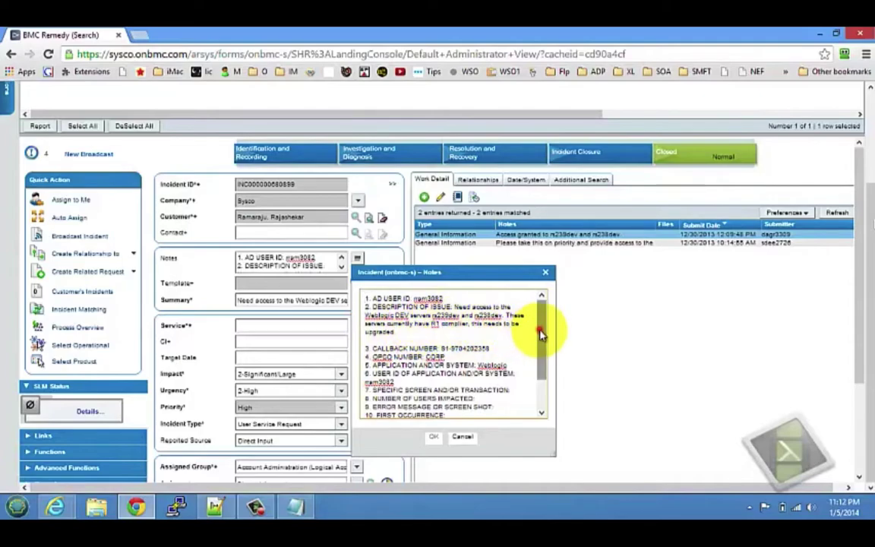
drag(542, 334, 539, 365)
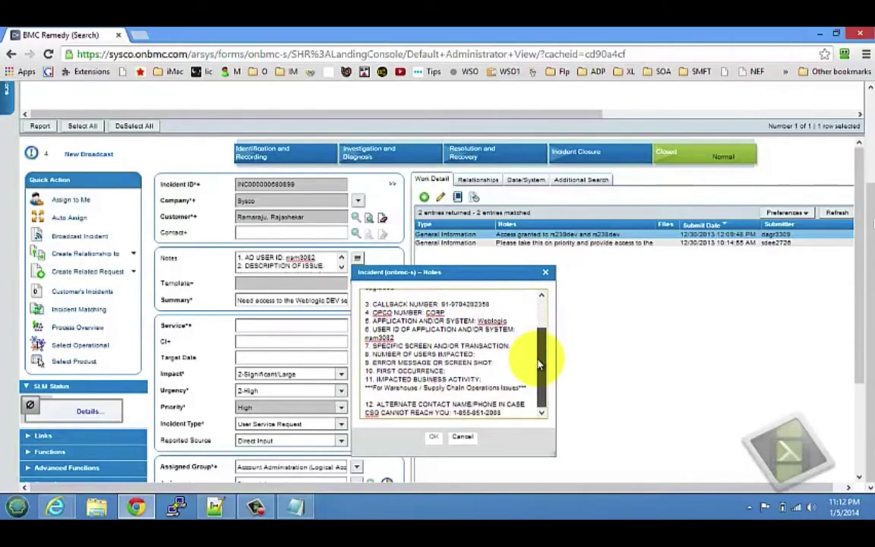
drag(494, 304, 372, 304)
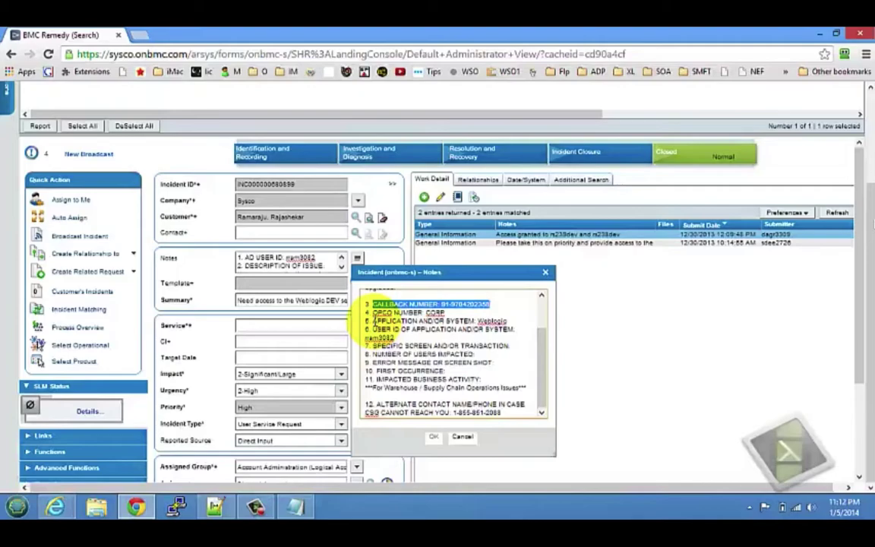
drag(373, 329, 403, 346)
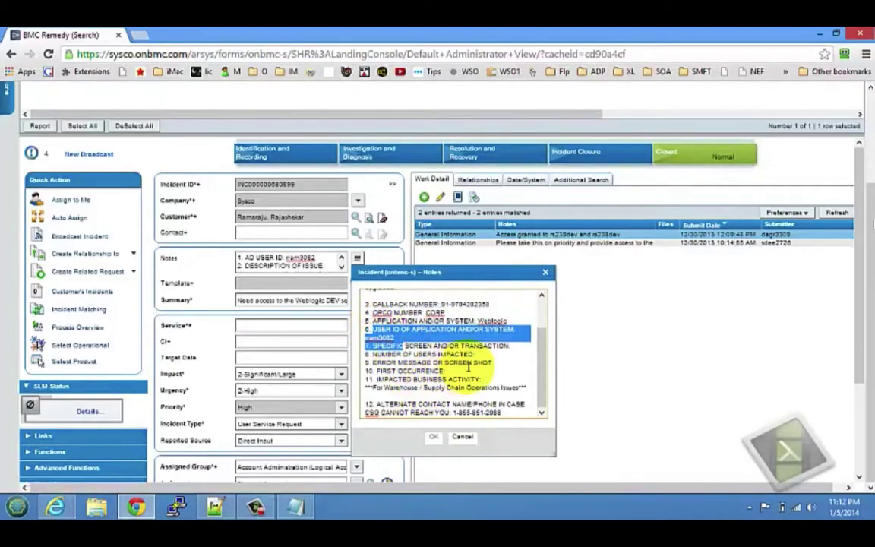
click(463, 437)
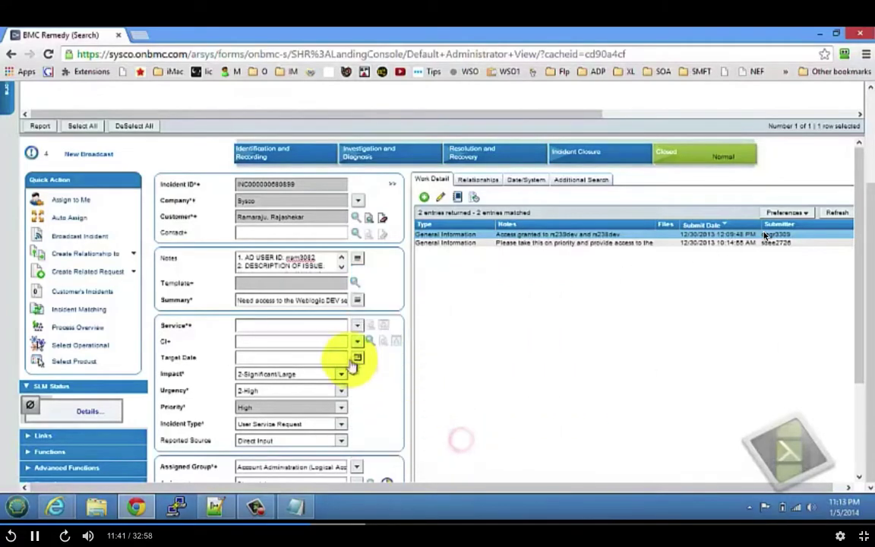
click(357, 299)
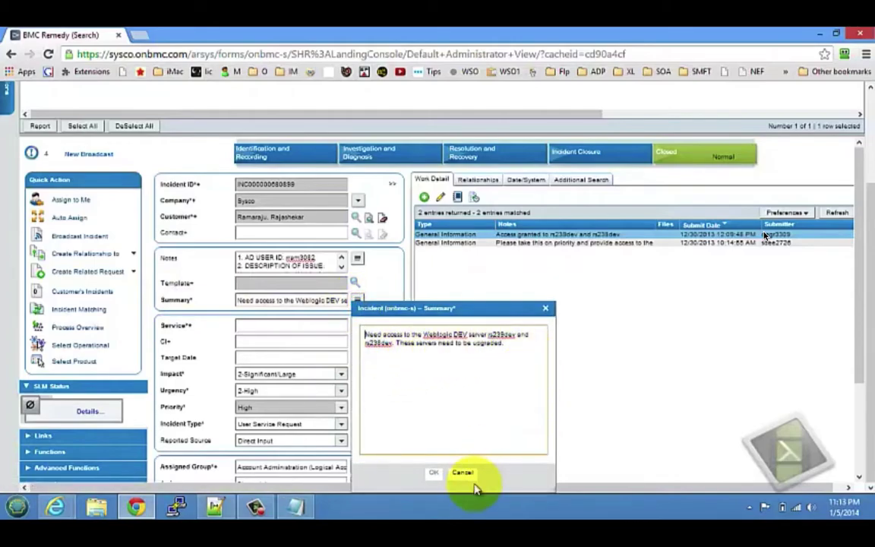
Step: Close the Summary editor and bring the Assigned Group, Status and Add Work Info fields into view
click(464, 474)
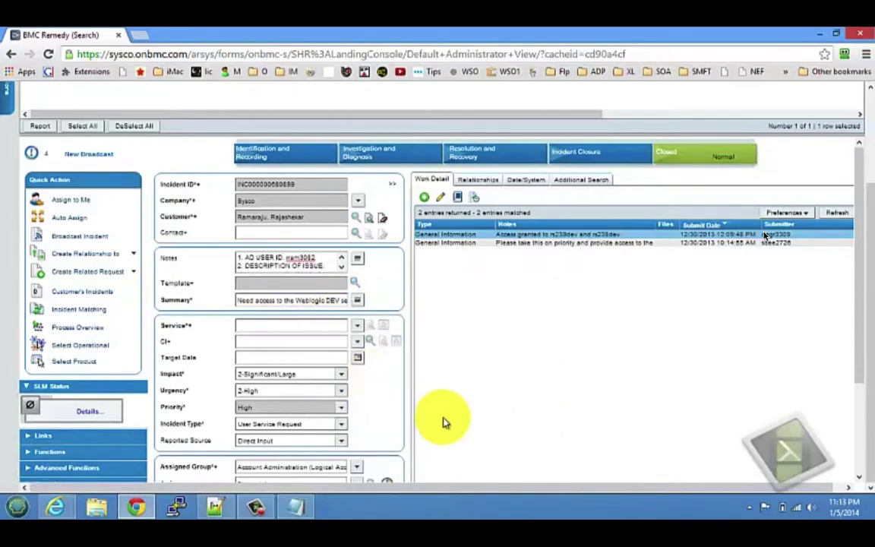
scroll(449, 422, down, 2)
scroll(449, 422, down, 2)
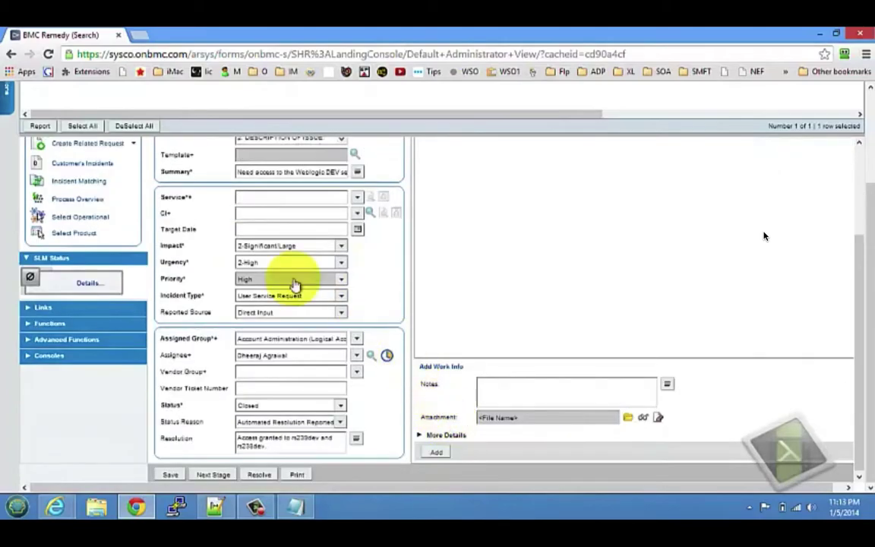
scroll(190, 276, up, 4)
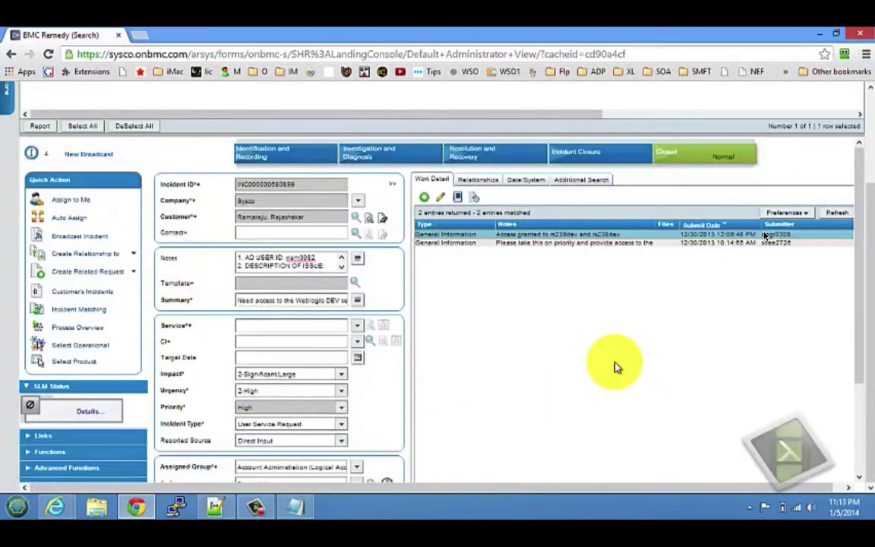
scroll(614, 366, down, 4)
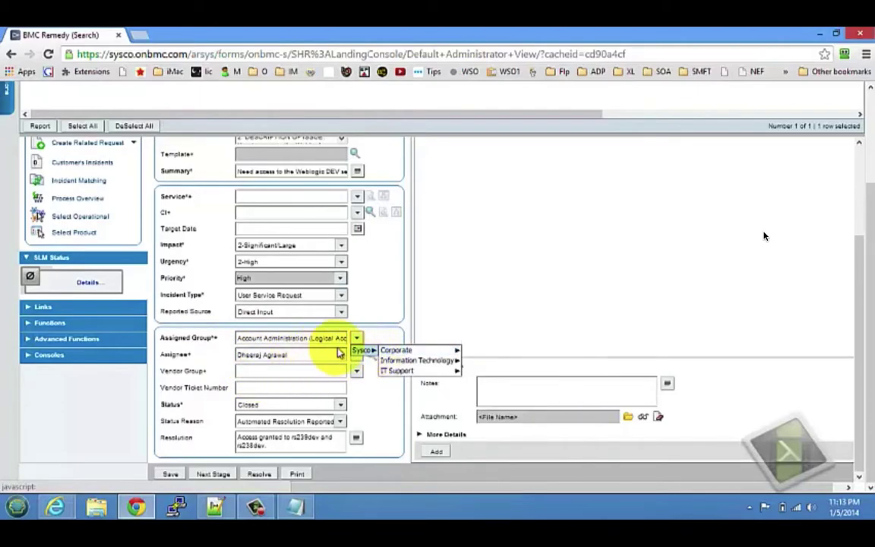
mouse_move(389, 354)
mouse_move(425, 363)
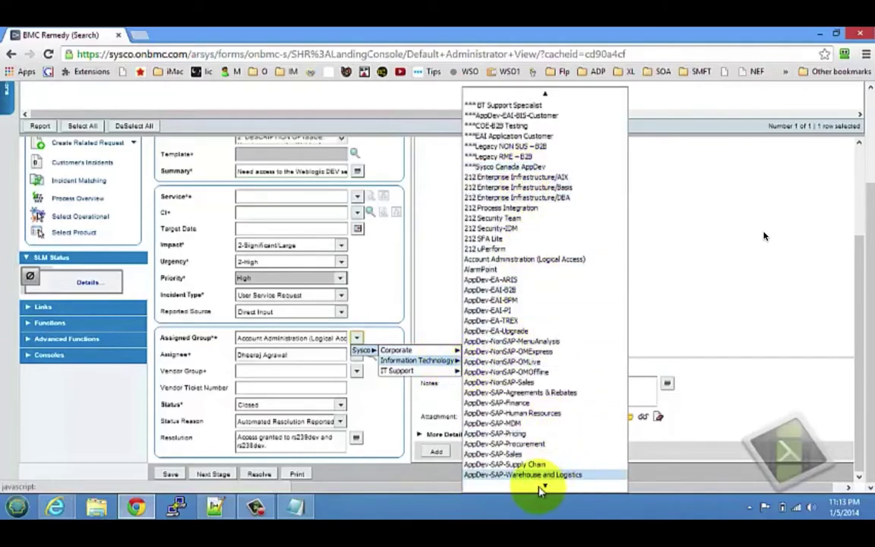
mouse_move(544, 487)
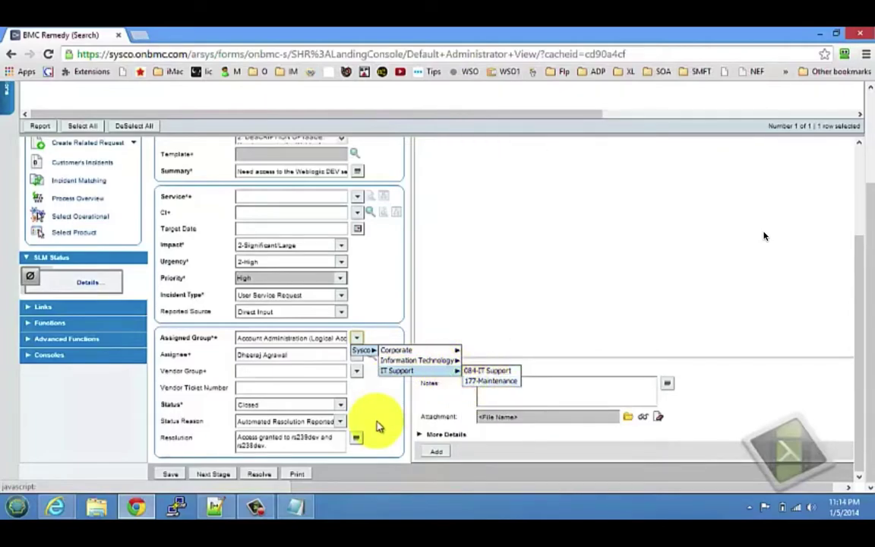
click(397, 402)
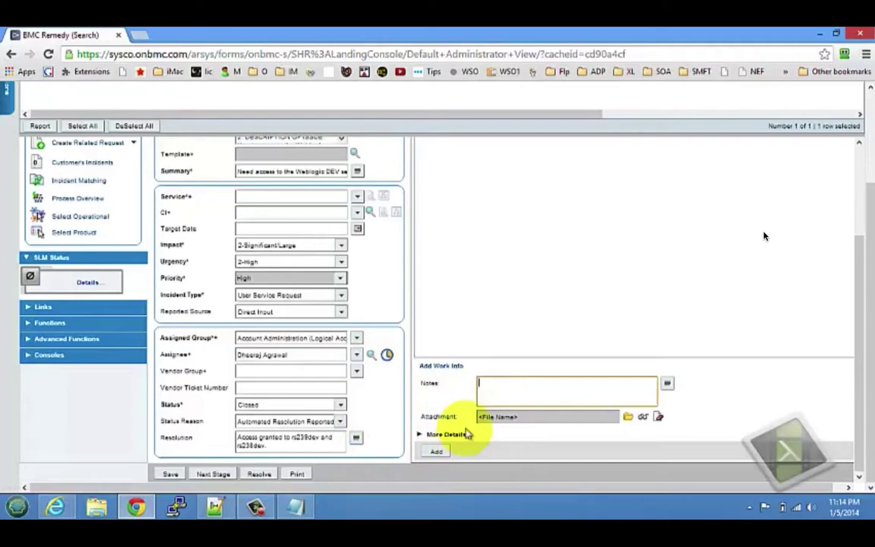
Step: Compare the two Work Detail entries and show the priority server access note in Edit Work Info
click(575, 404)
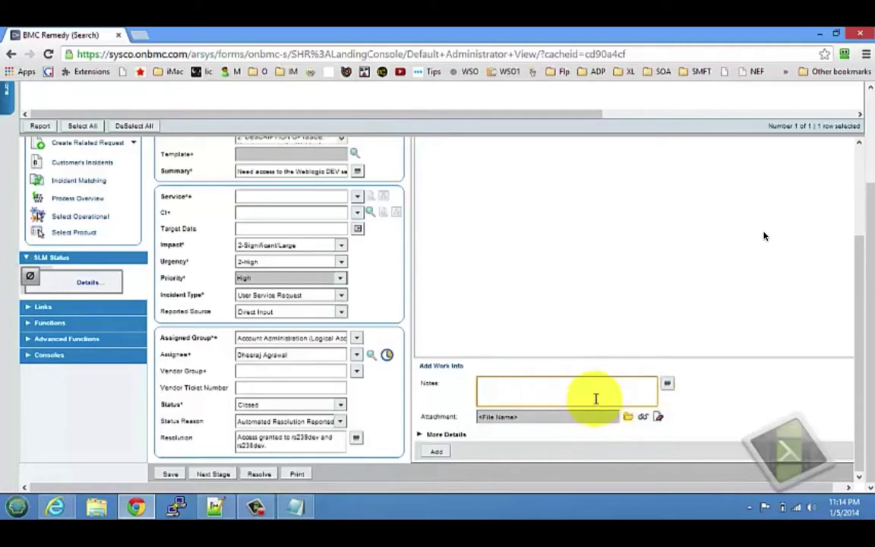
scroll(596, 388, up, 3)
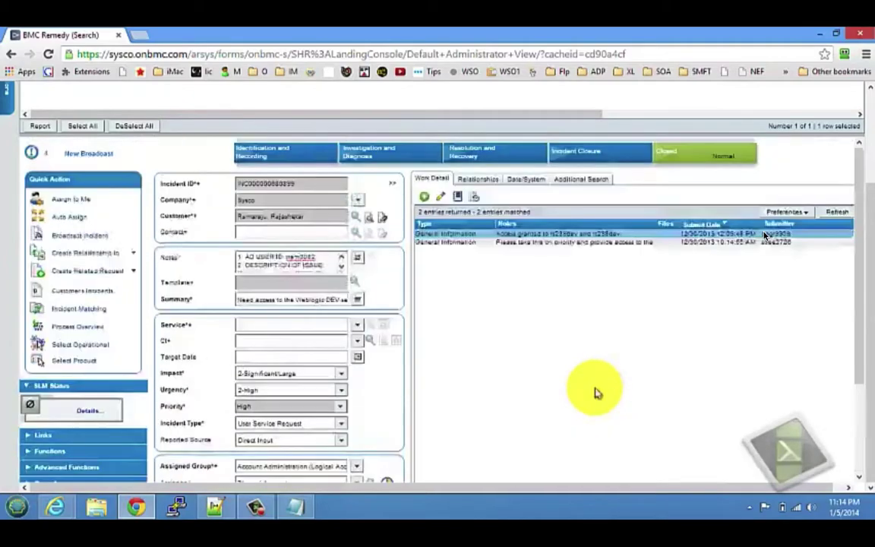
click(522, 237)
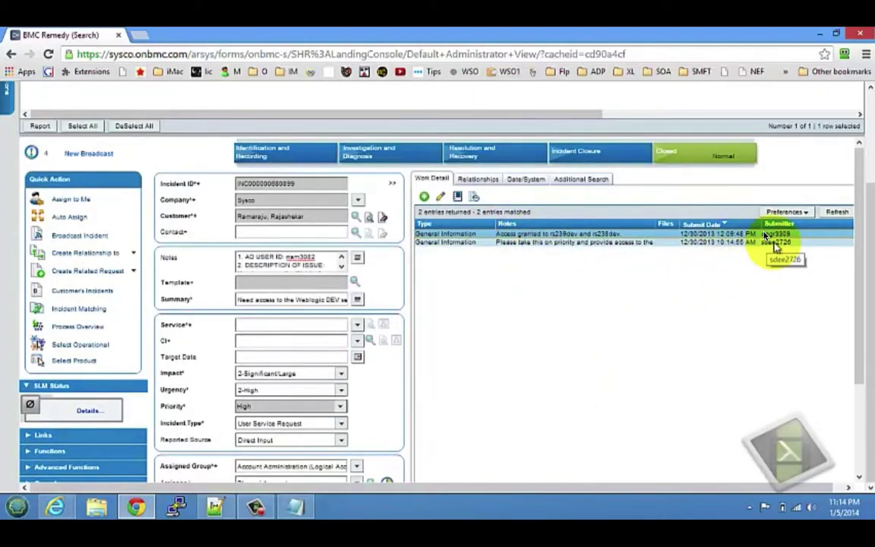
click(775, 243)
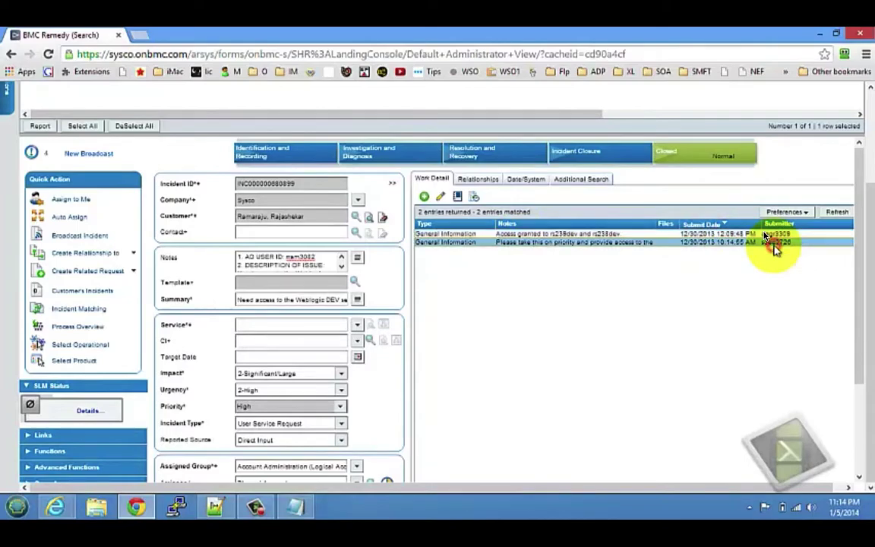
click(776, 234)
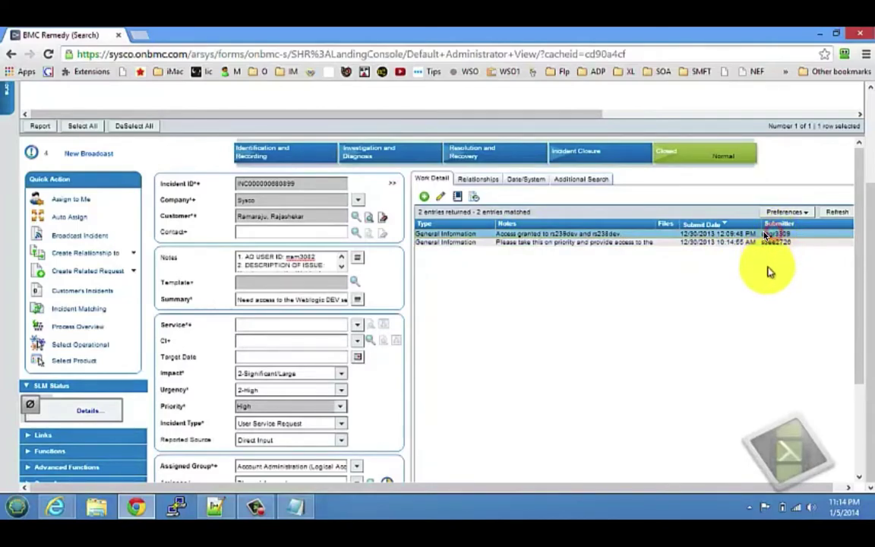
click(704, 243)
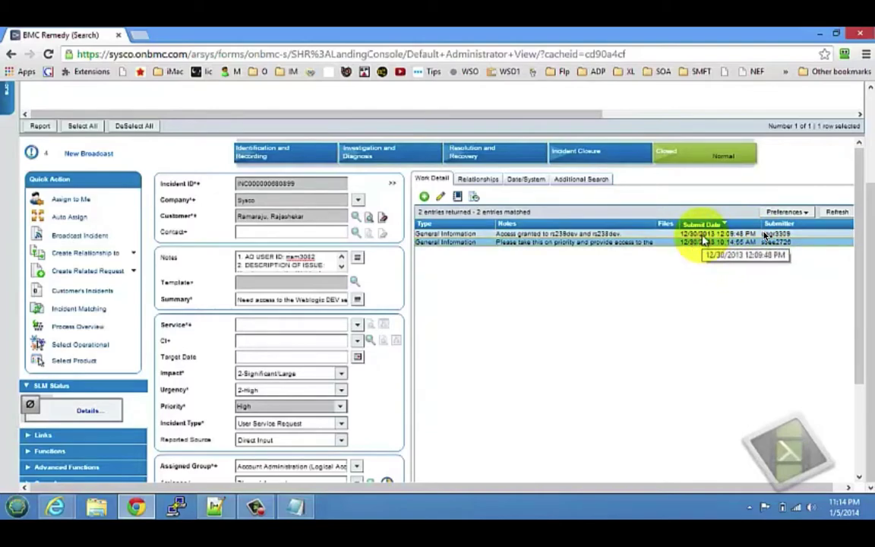
click(709, 243)
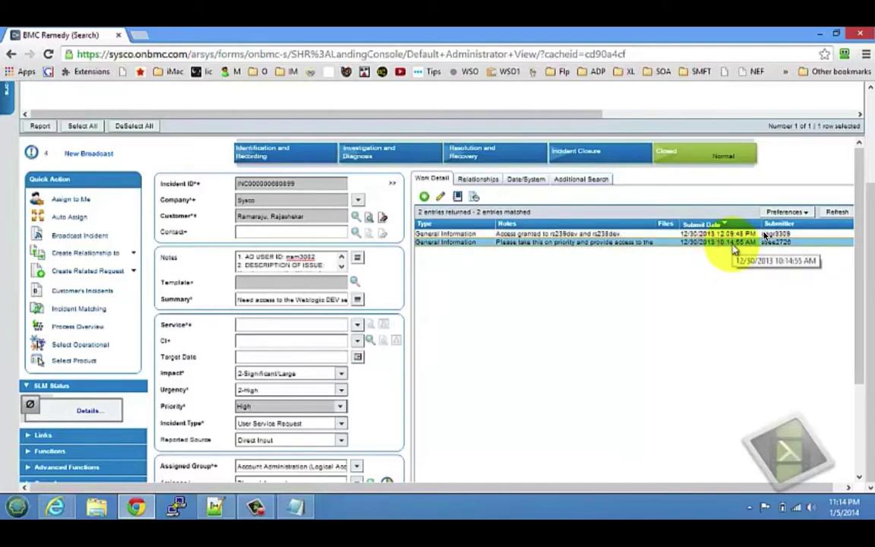
click(732, 235)
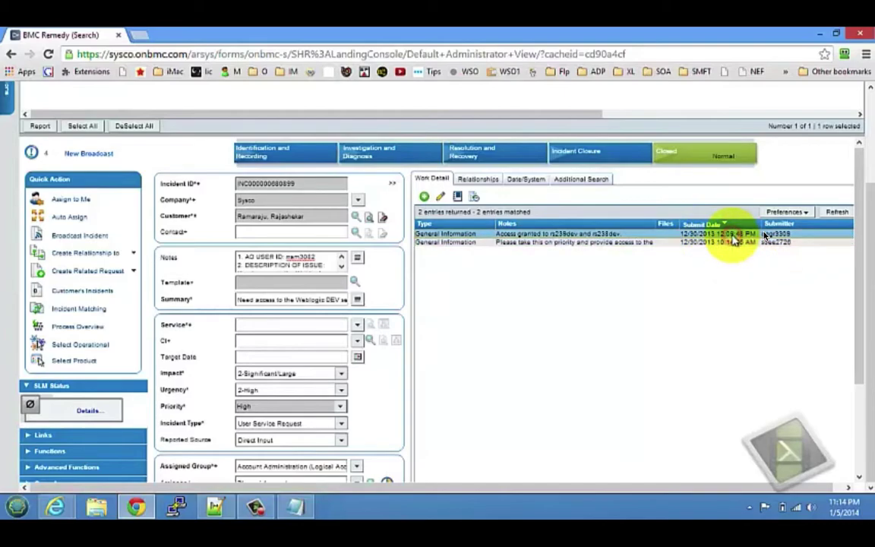
click(568, 244)
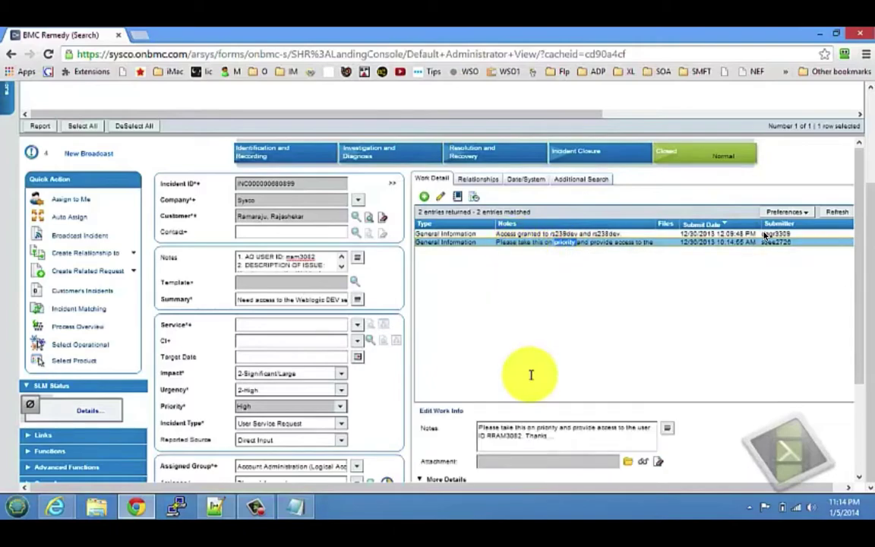
Step: Select the priority-access work note's text and save the work note
scroll(531, 370, down, 2)
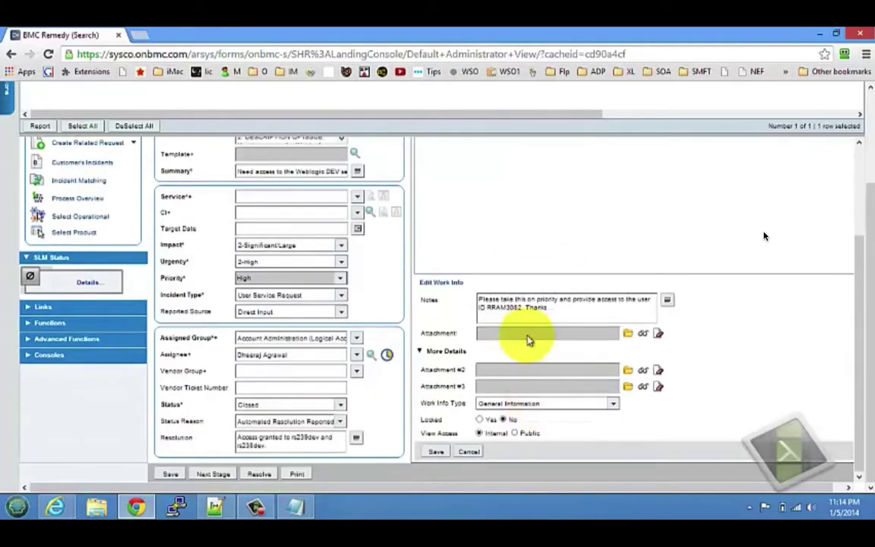
drag(563, 307, 475, 297)
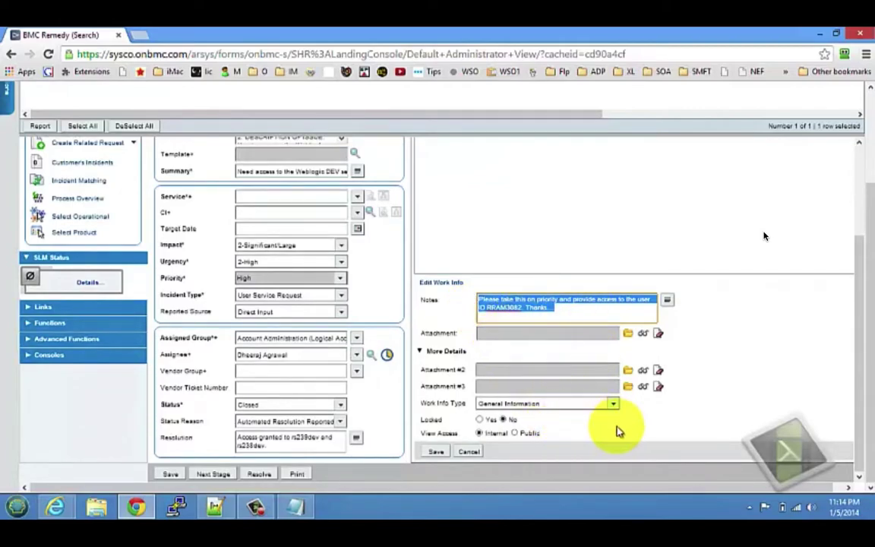
click(439, 452)
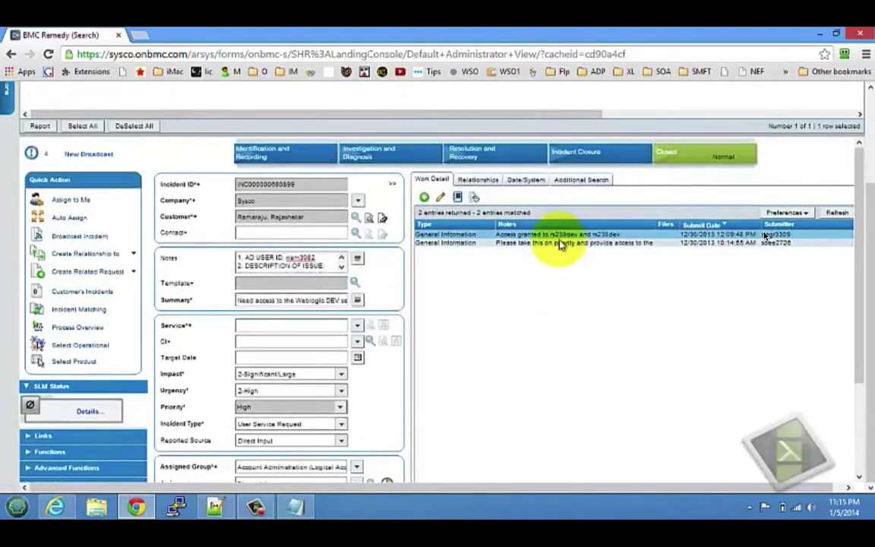
Step: Open the 'Access granted to rs239dev and rs238dev.' work note and select its text
double_click(562, 234)
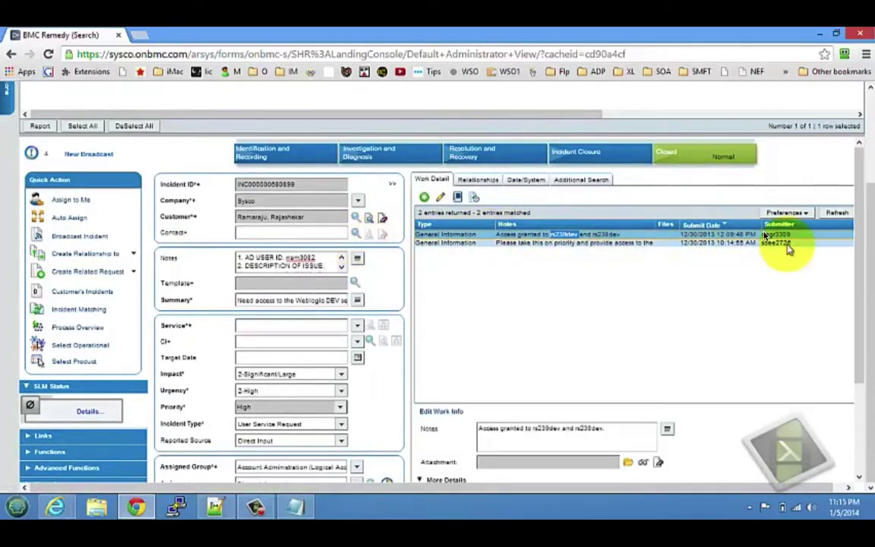
scroll(490, 428, down, 3)
click(607, 301)
drag(595, 303, 479, 302)
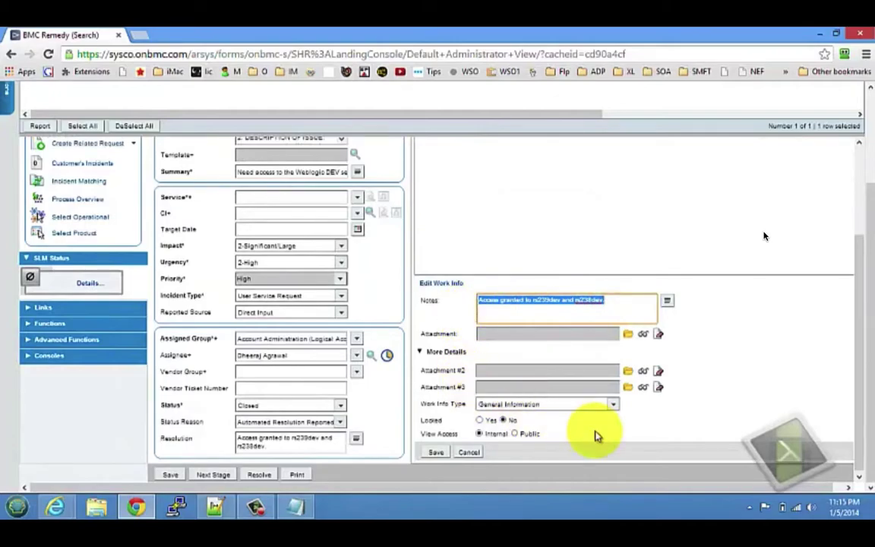
scroll(597, 436, up, 5)
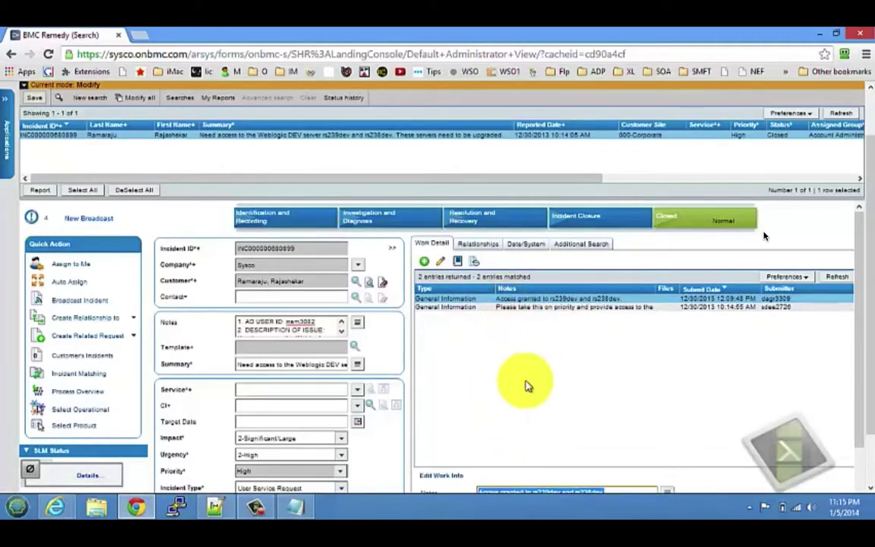
Step: View both work notes, then show the incident's relationships, which list 0 related records
click(709, 305)
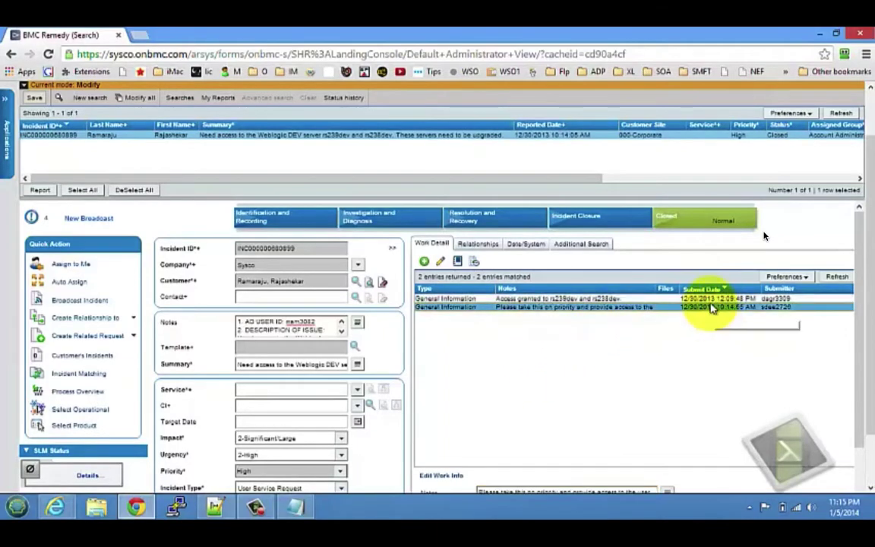
click(709, 298)
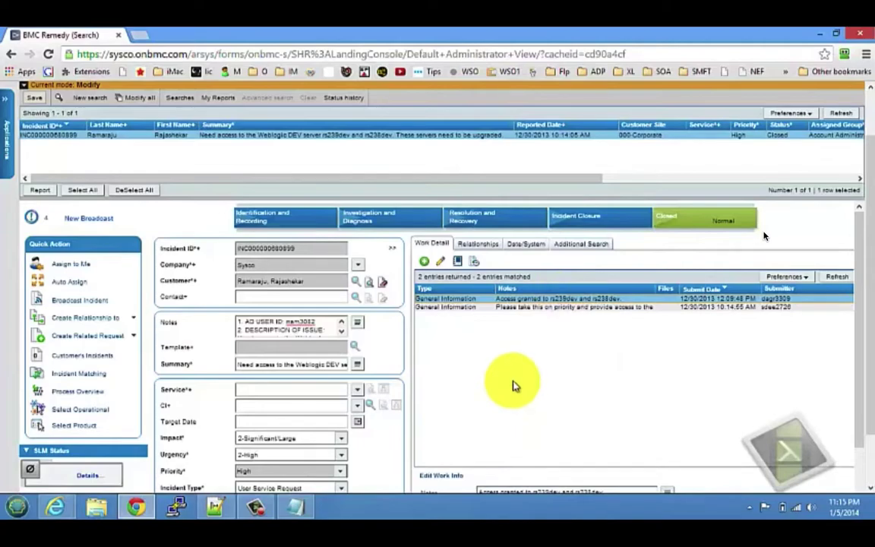
click(476, 247)
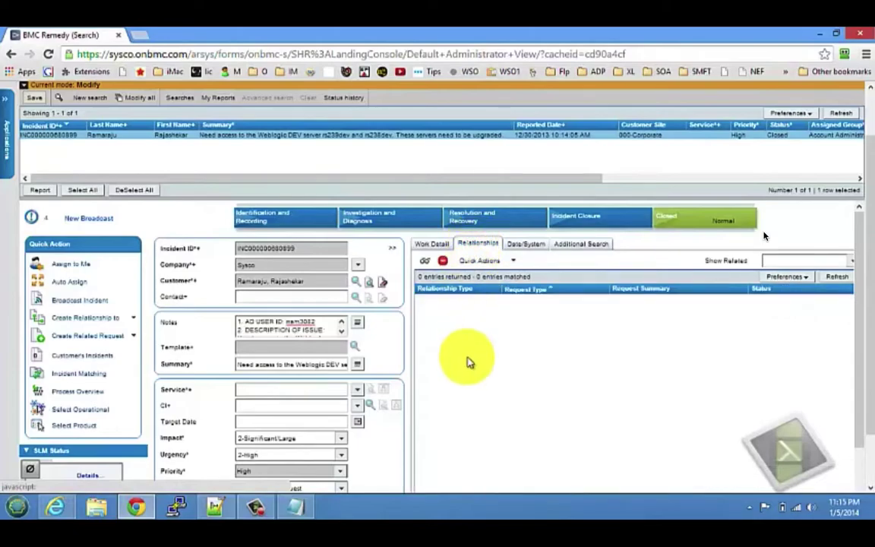
Step: Show the Date/System details, including Closed Date 1/2/2014 and Last Modified By AR_ESCALATOR
click(523, 247)
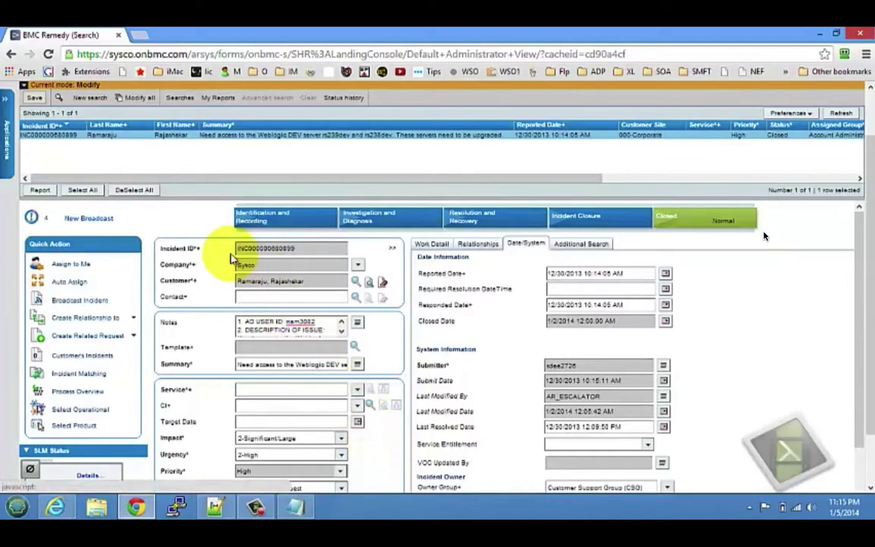
click(199, 249)
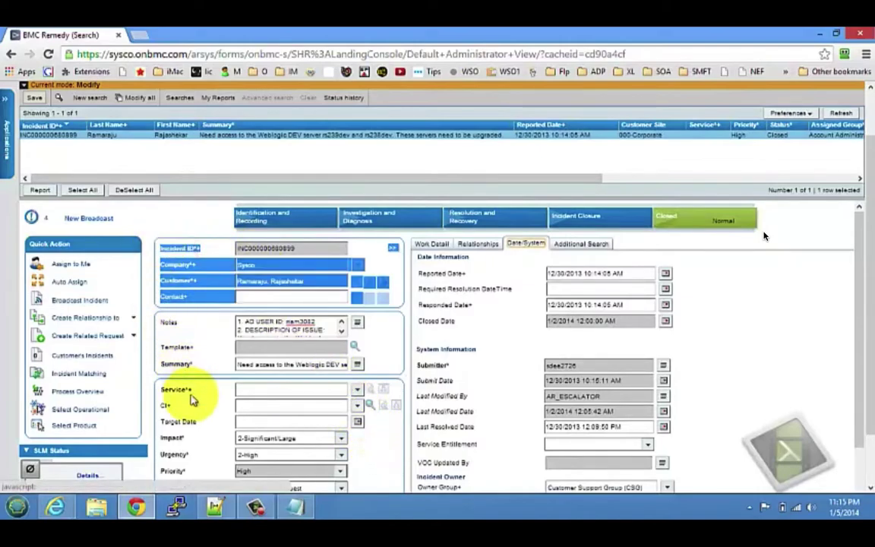
scroll(194, 403, down, 2)
scroll(187, 410, up, 2)
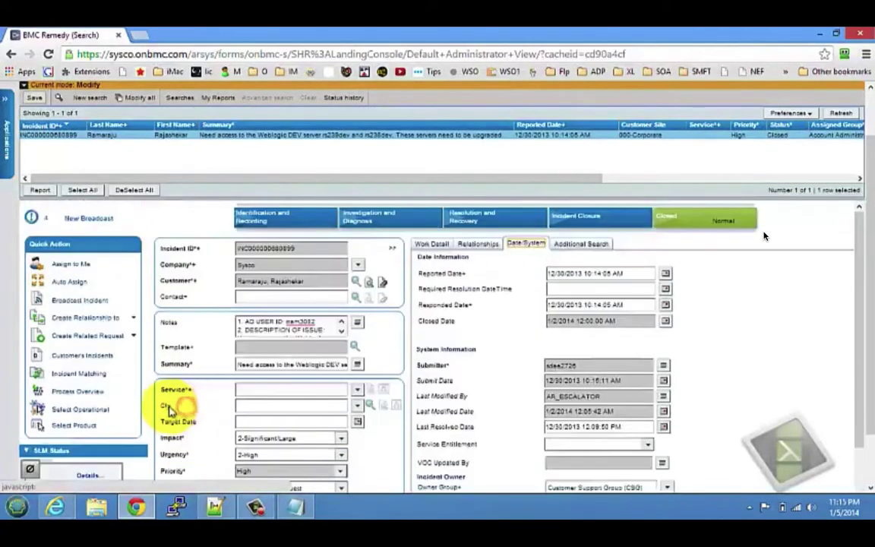
scroll(181, 365, down, 4)
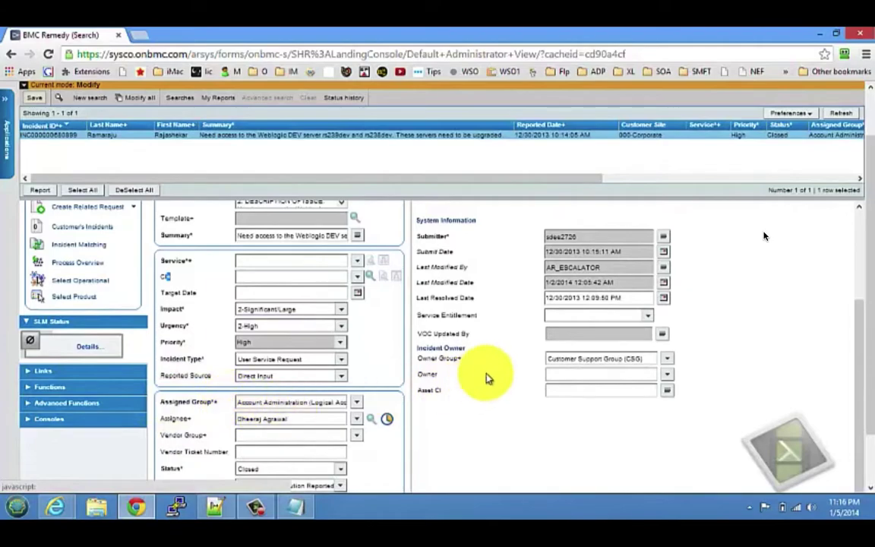
scroll(505, 372, up, 4)
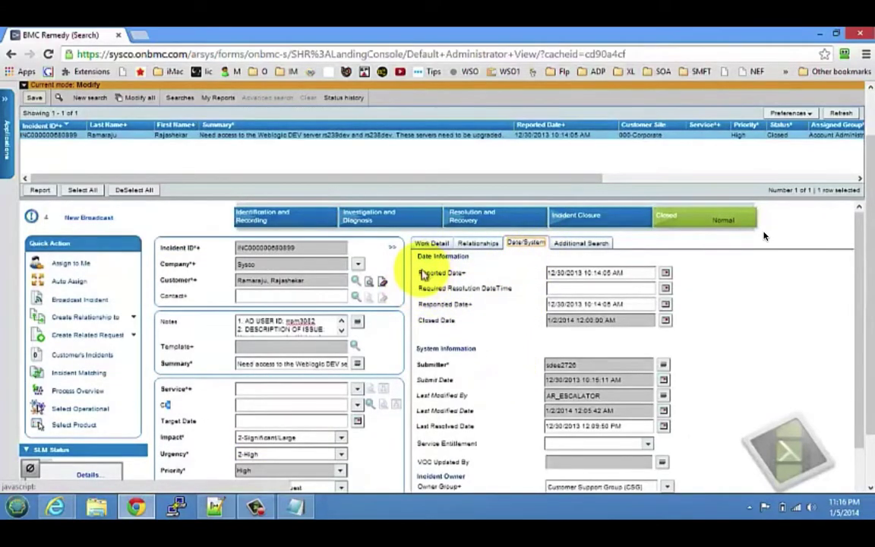
Step: Highlight the Reported Date and Responded Date fields and their values
drag(420, 275, 504, 287)
drag(641, 271, 471, 258)
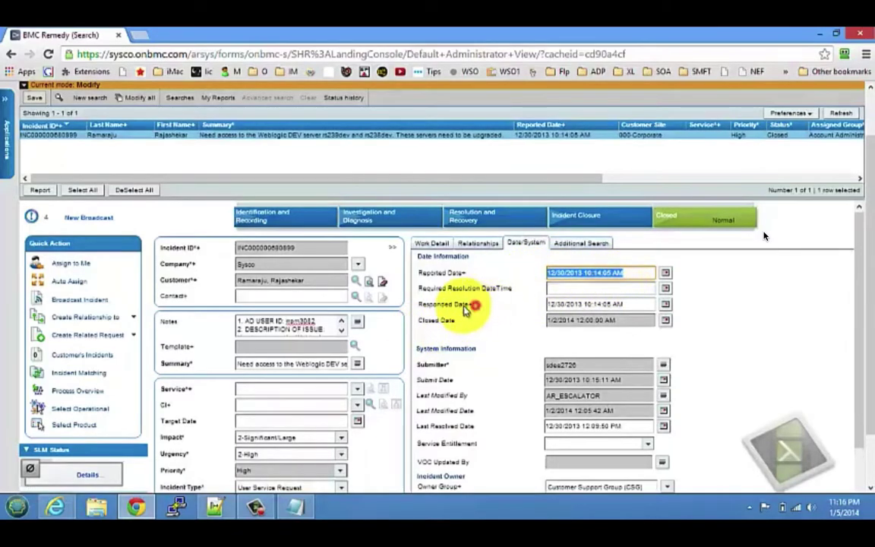
key(Home)
drag(416, 308, 477, 306)
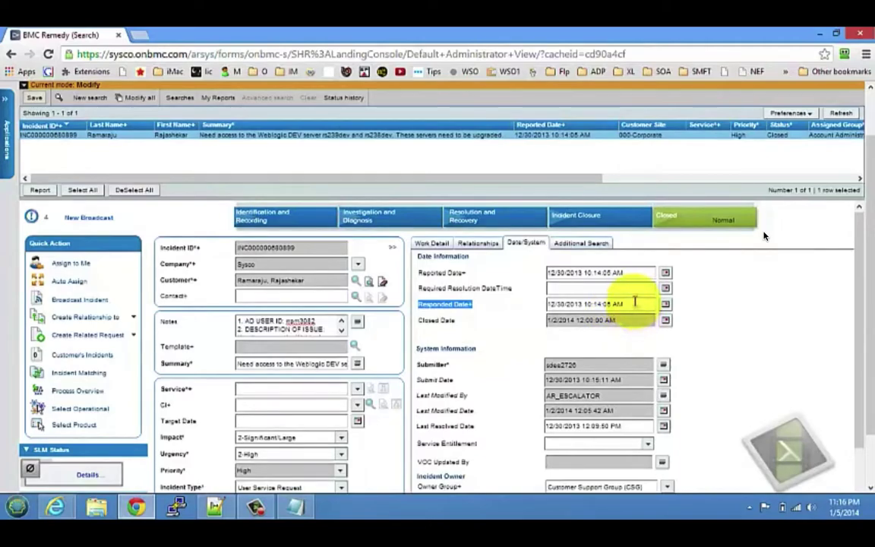
click(425, 323)
click(423, 325)
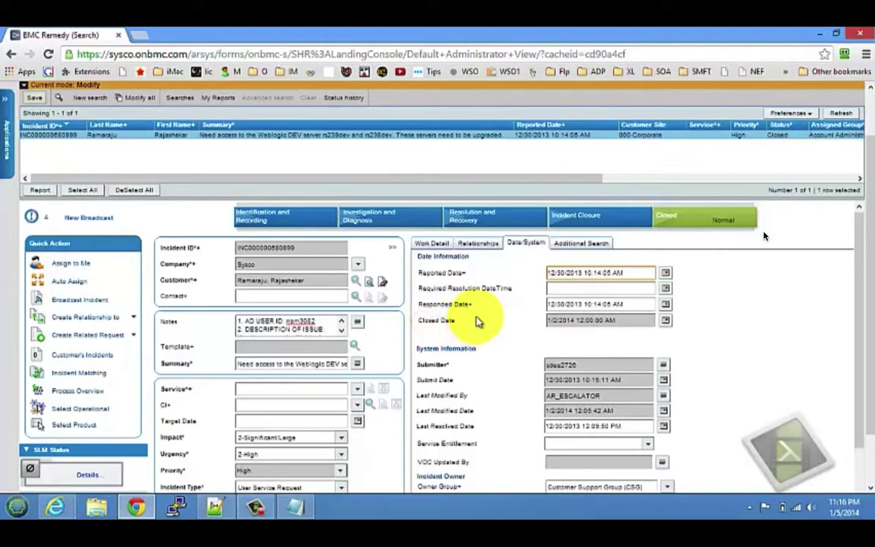
scroll(478, 321, down, 1)
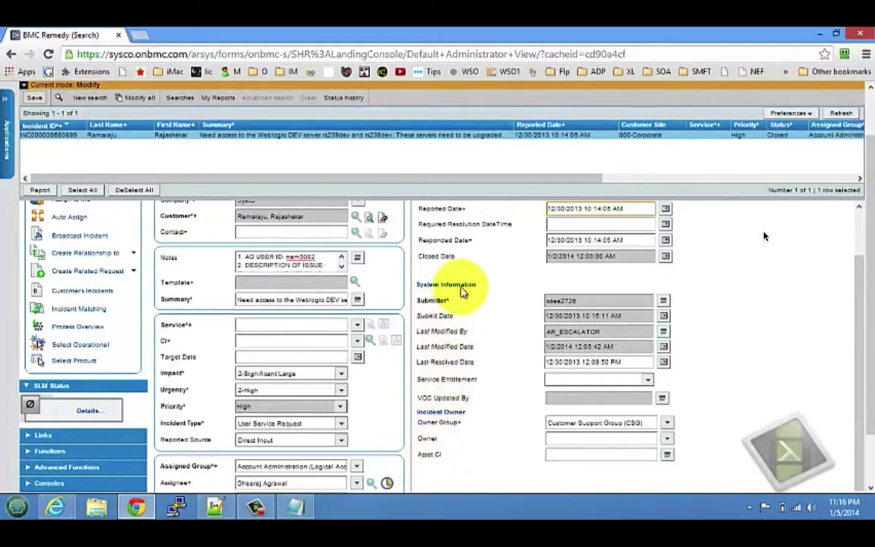
scroll(608, 319, up, 3)
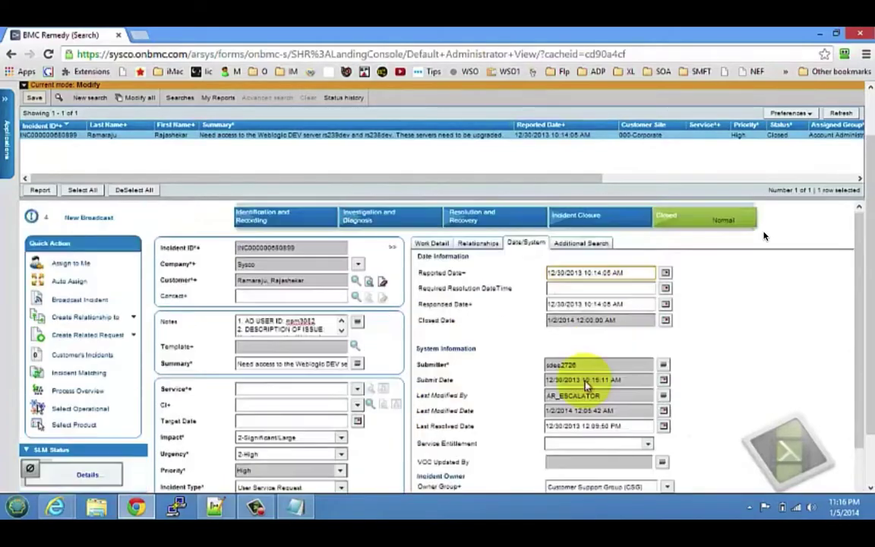
click(581, 303)
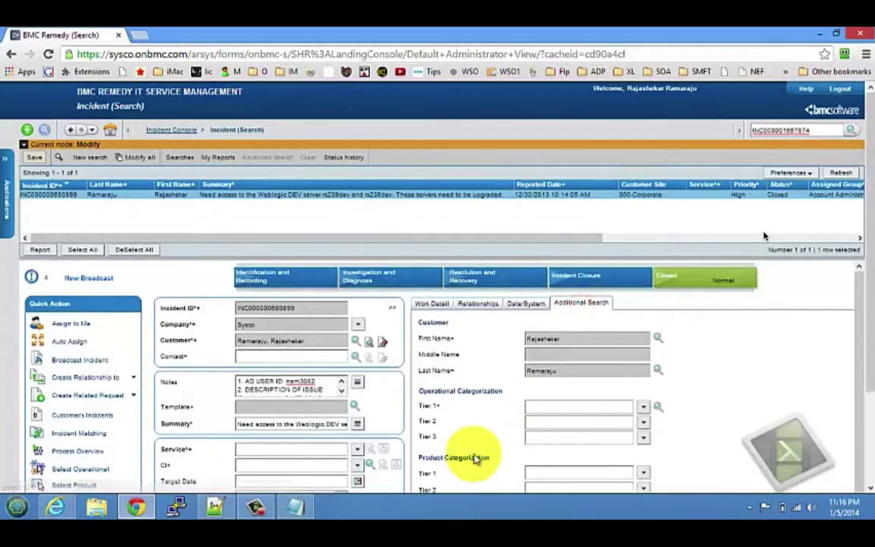
scroll(502, 364, down, 5)
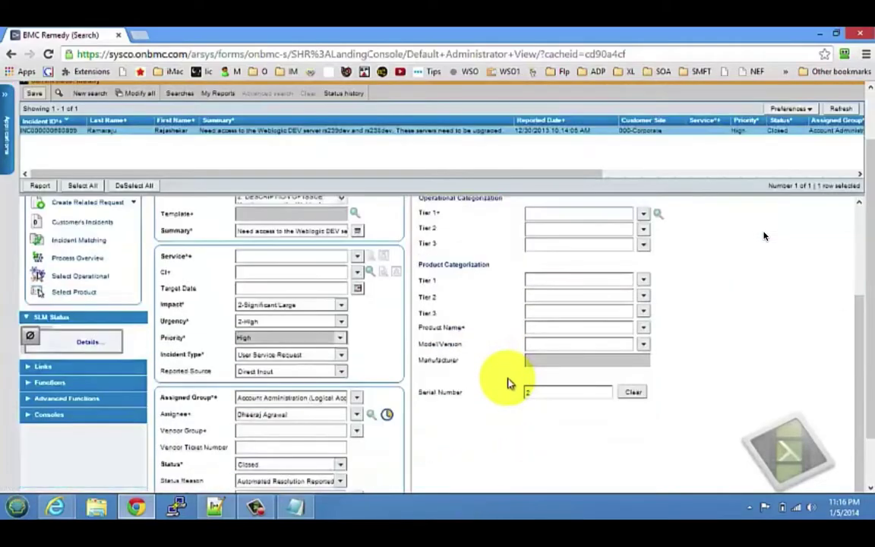
scroll(509, 383, up, 5)
click(431, 239)
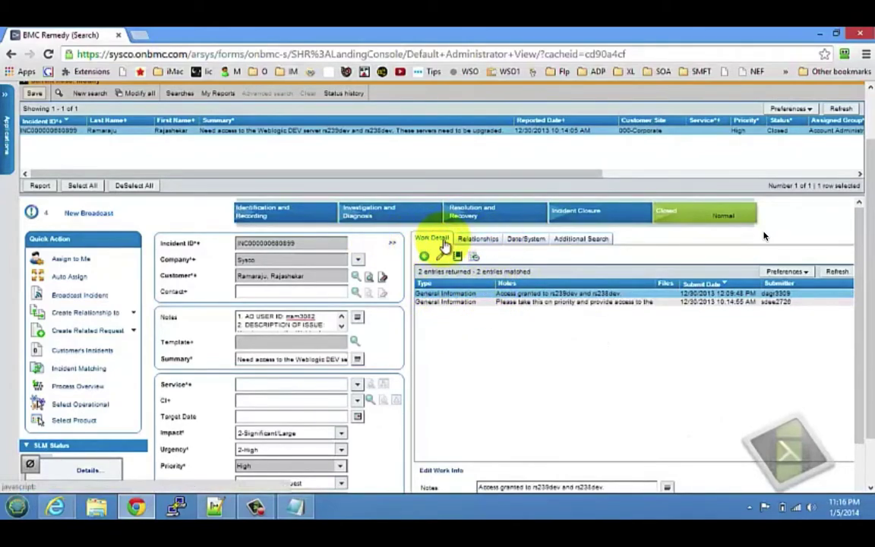
click(528, 242)
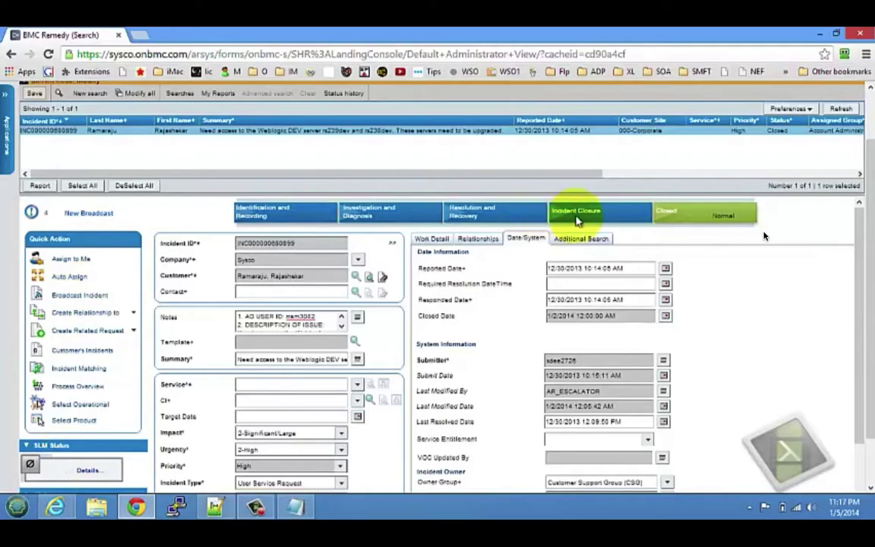
scroll(393, 410, down, 5)
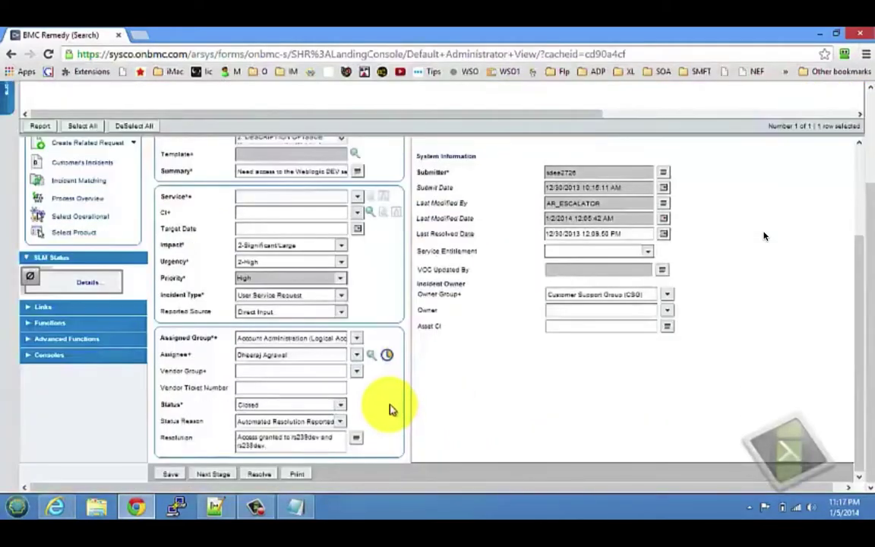
scroll(389, 409, up, 5)
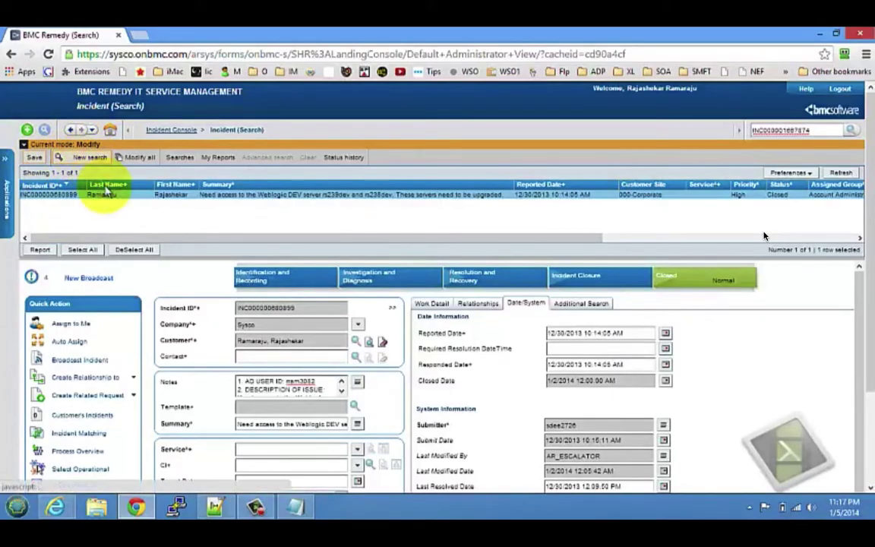
Step: Copy 1740748, the last seven digits of the Network Timeout ticket, from the TICKETS Notepad file
click(296, 505)
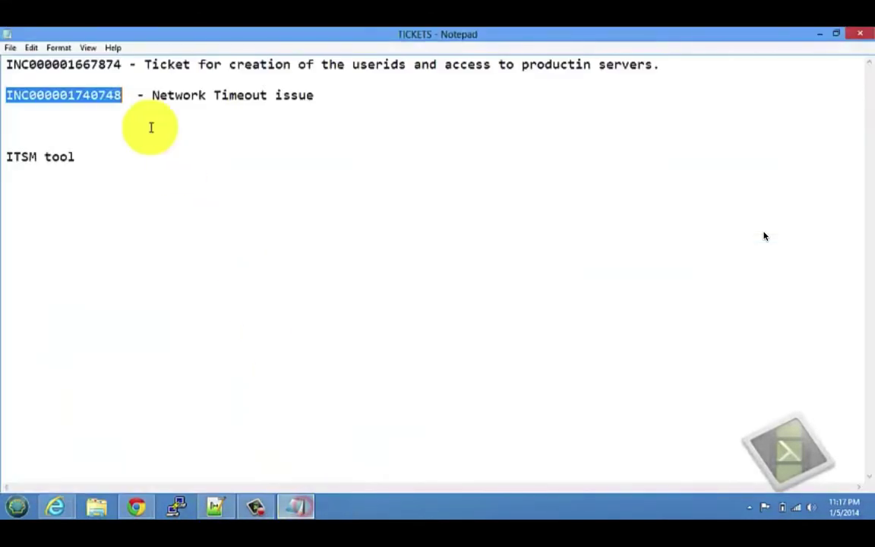
click(68, 103)
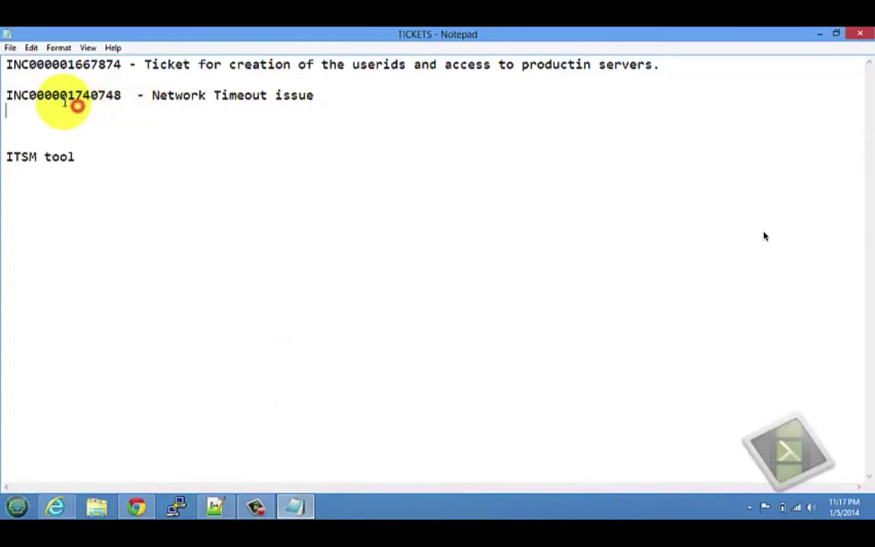
drag(70, 95, 130, 95)
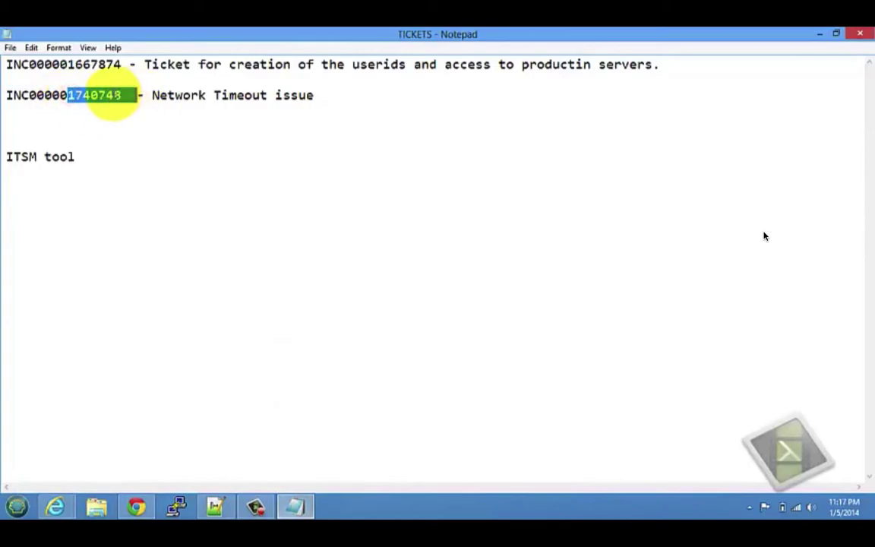
click(89, 104)
drag(68, 95, 122, 95)
right_click(104, 96)
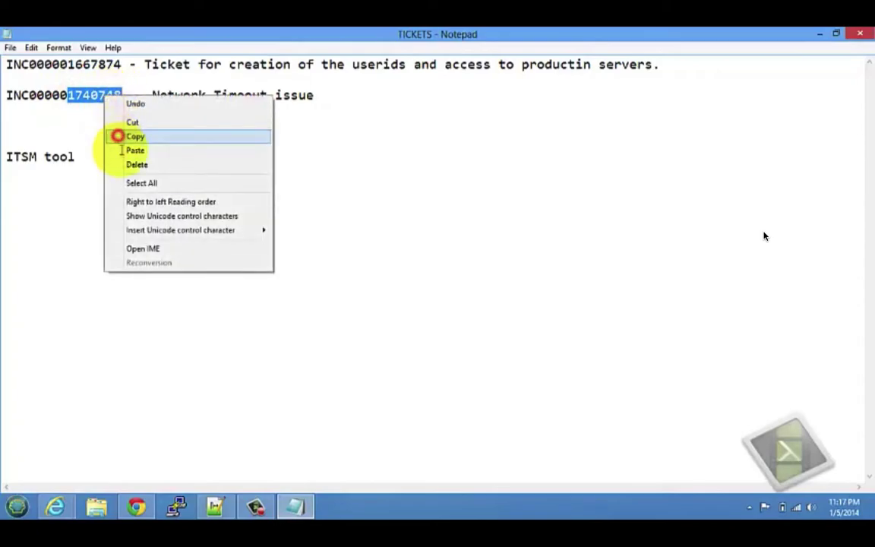
click(119, 134)
click(137, 507)
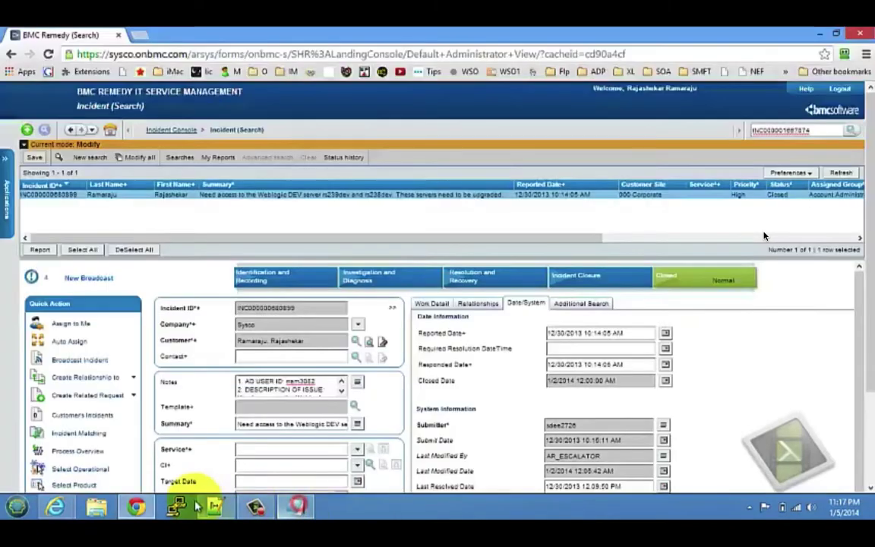
Step: Search globally for 1740748, which returns 0 entries, then close the results and request a new search
click(137, 507)
click(137, 508)
click(794, 131)
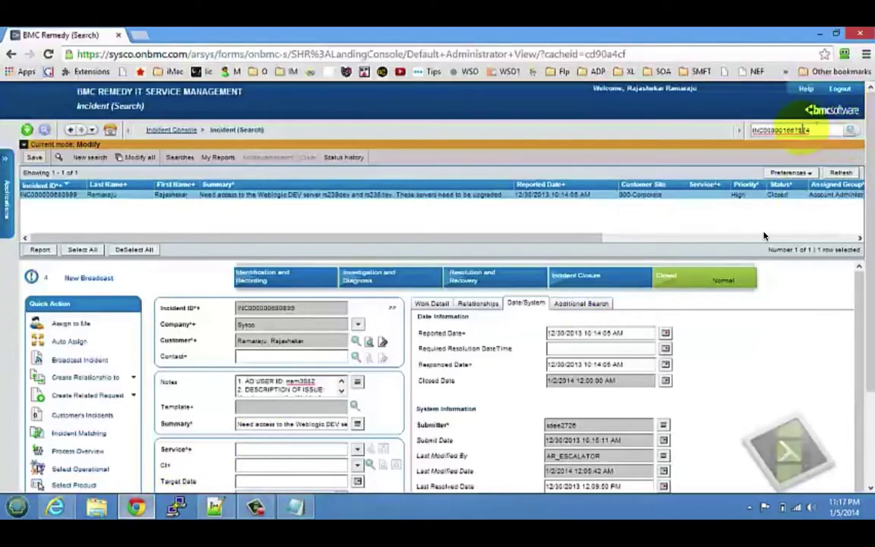
double_click(825, 129)
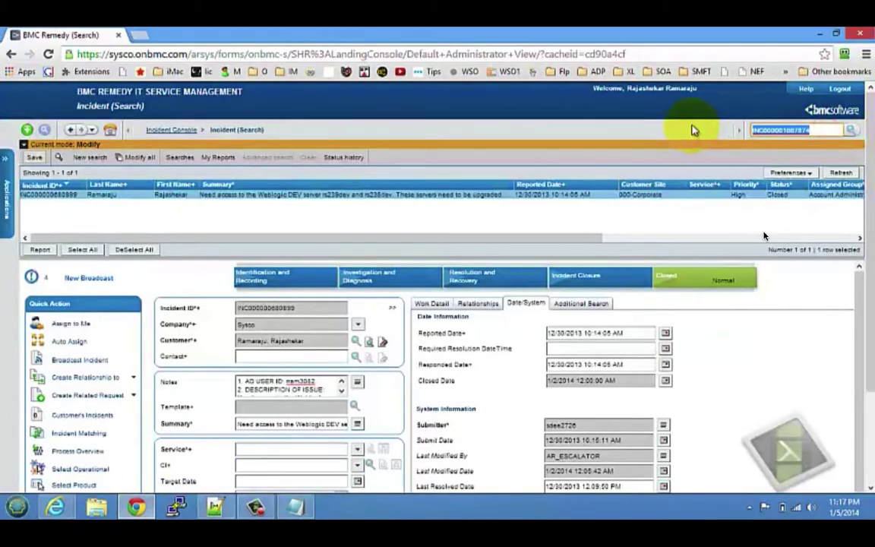
key(ctrl+v)
click(852, 133)
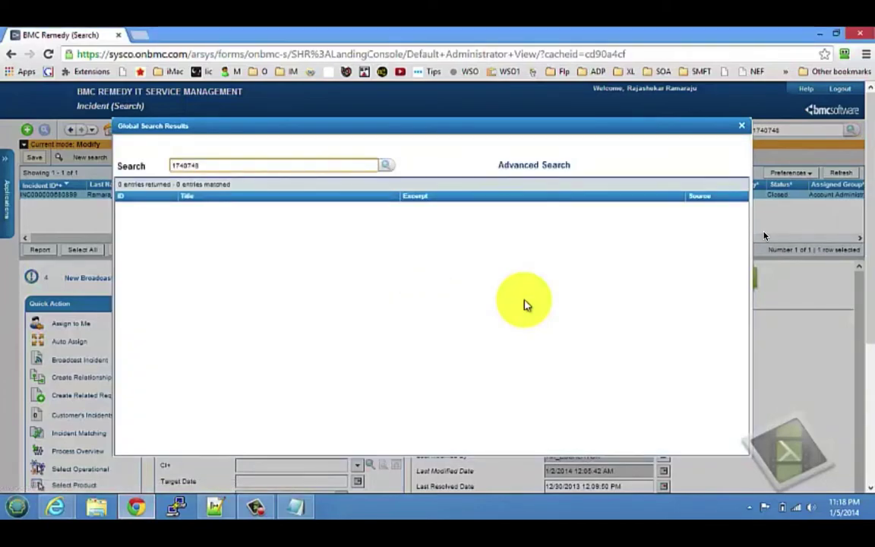
click(742, 127)
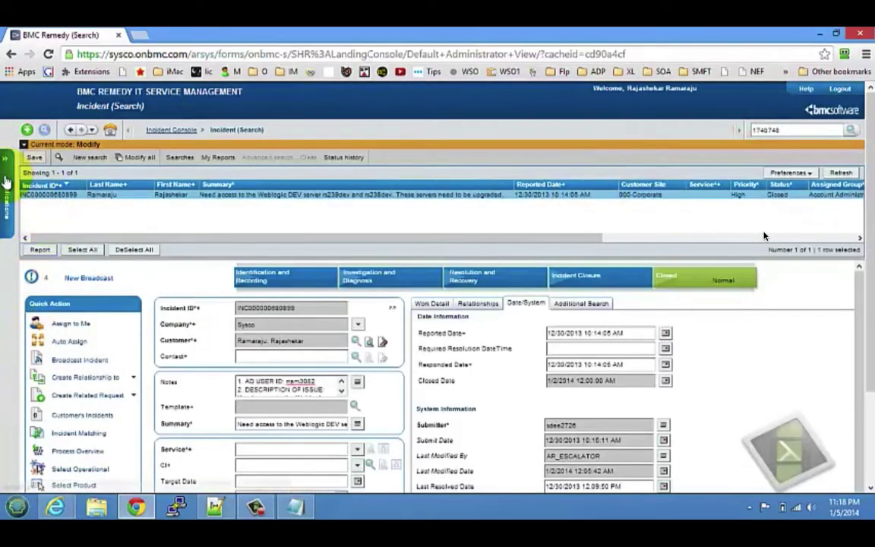
click(87, 158)
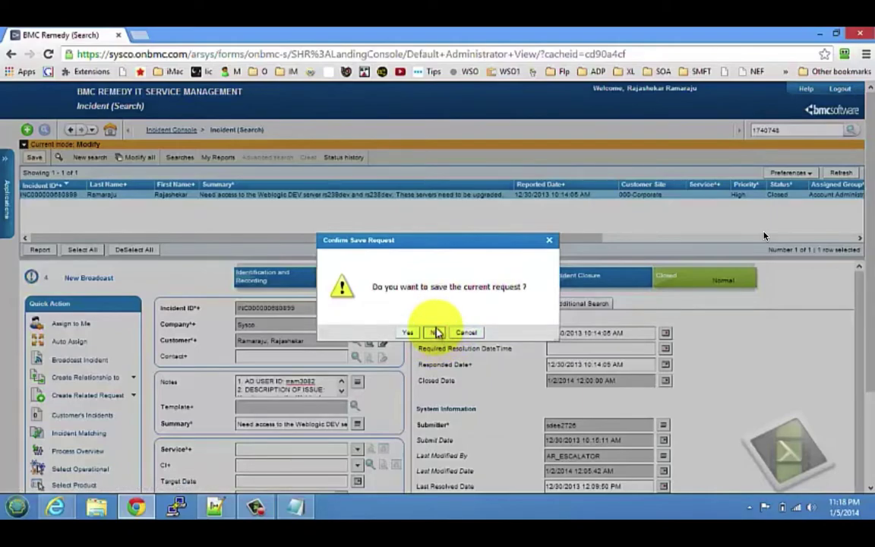
Step: Discard the current incident without saving and start a blank search with Company set to Sysco
click(434, 334)
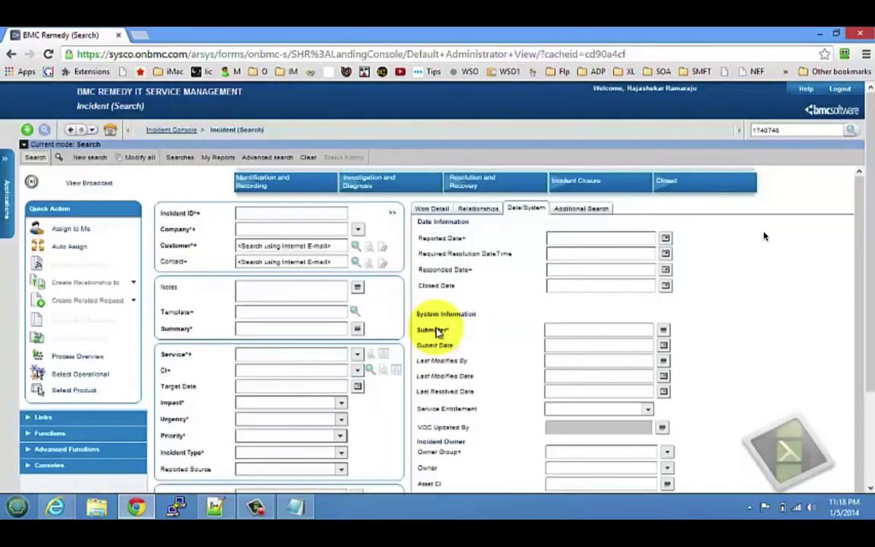
click(88, 158)
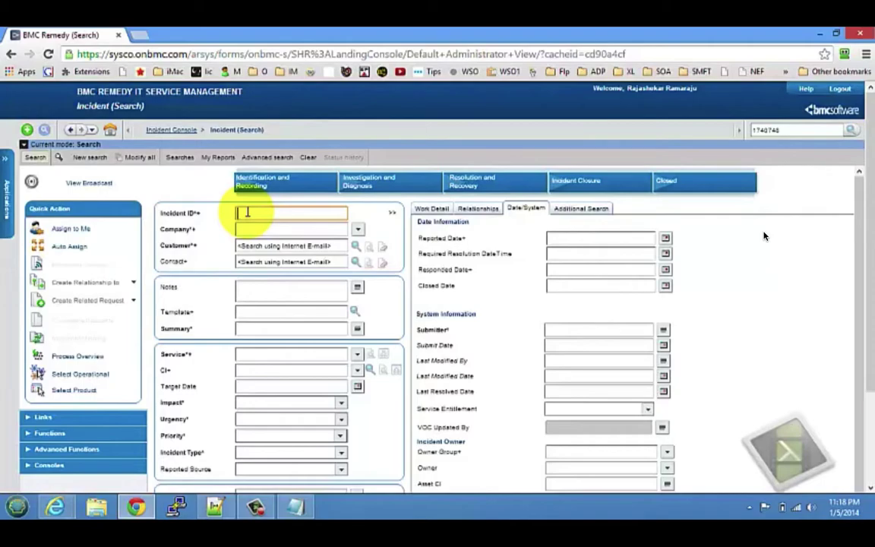
click(359, 230)
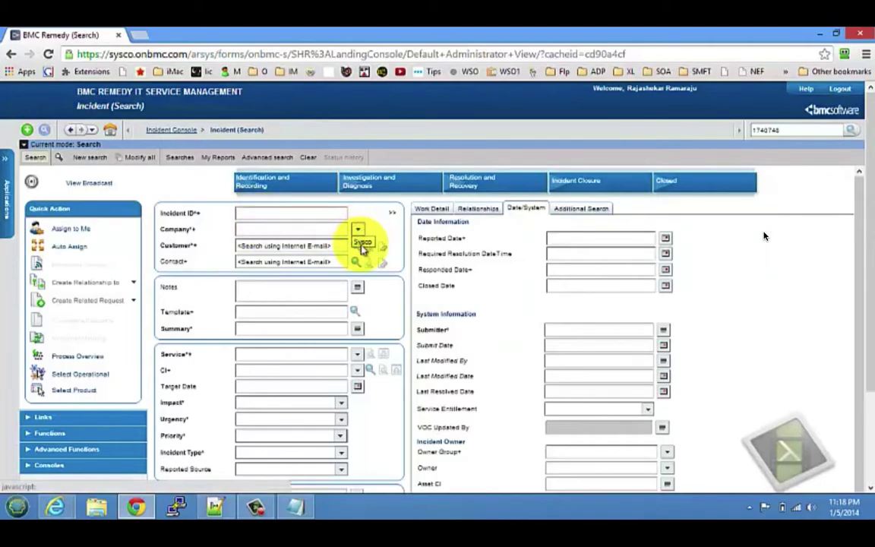
click(364, 246)
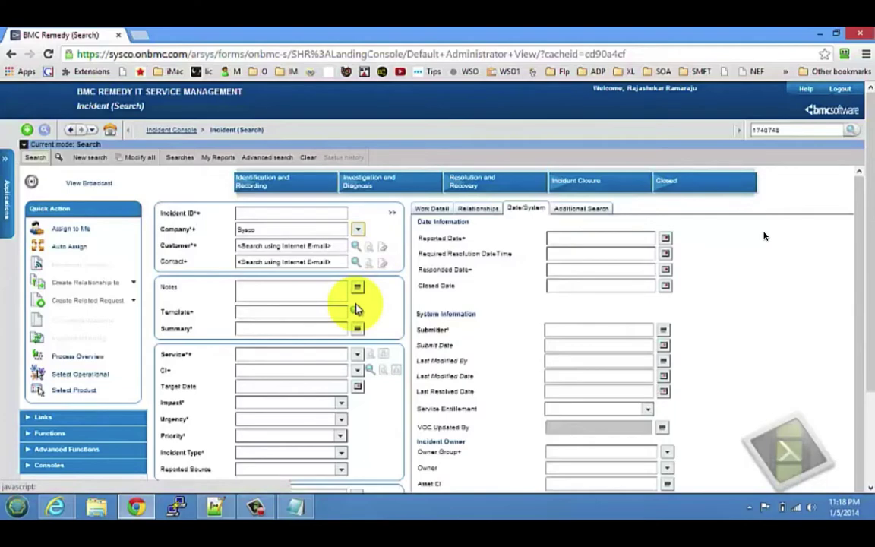
Step: Set the search form's Priority to High
scroll(358, 311, down, 3)
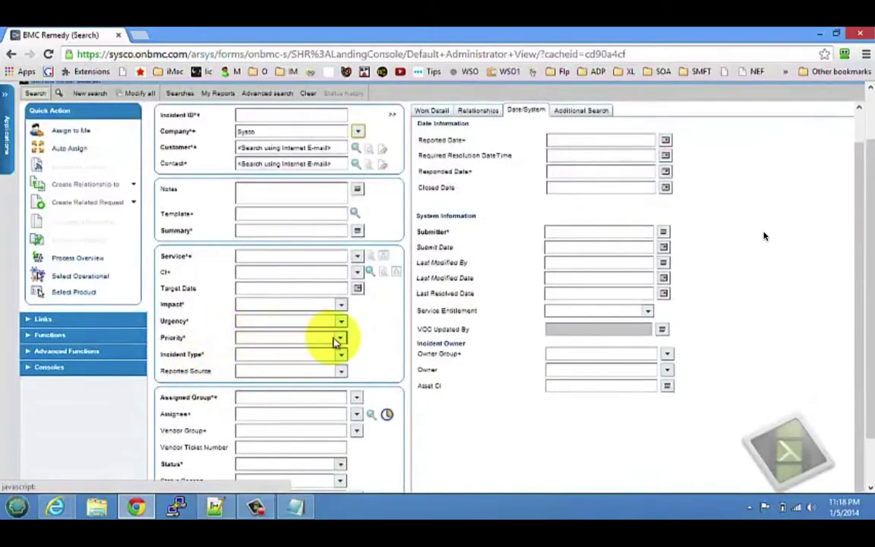
click(340, 340)
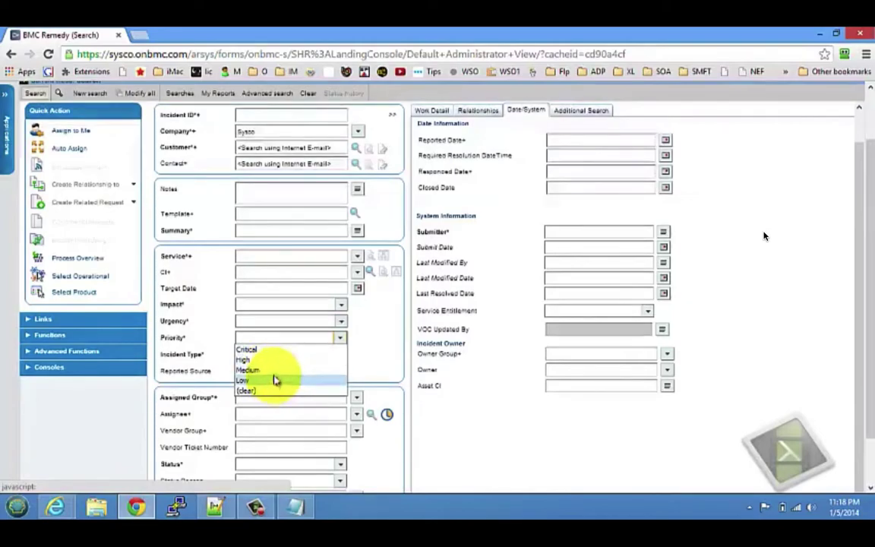
click(274, 360)
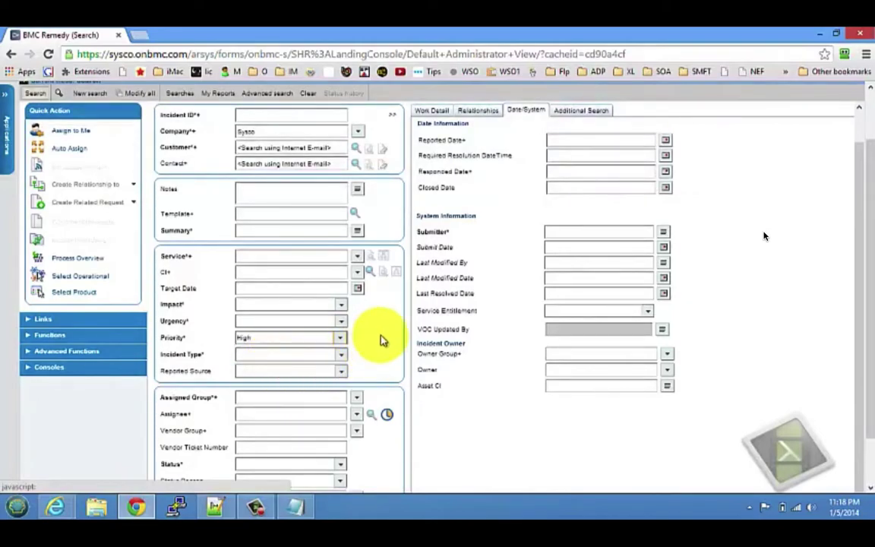
Step: Browse the Incident Type, Assigned Group and Assignee choices, leaving them empty, and open Status
scroll(381, 338, down, 2)
click(342, 297)
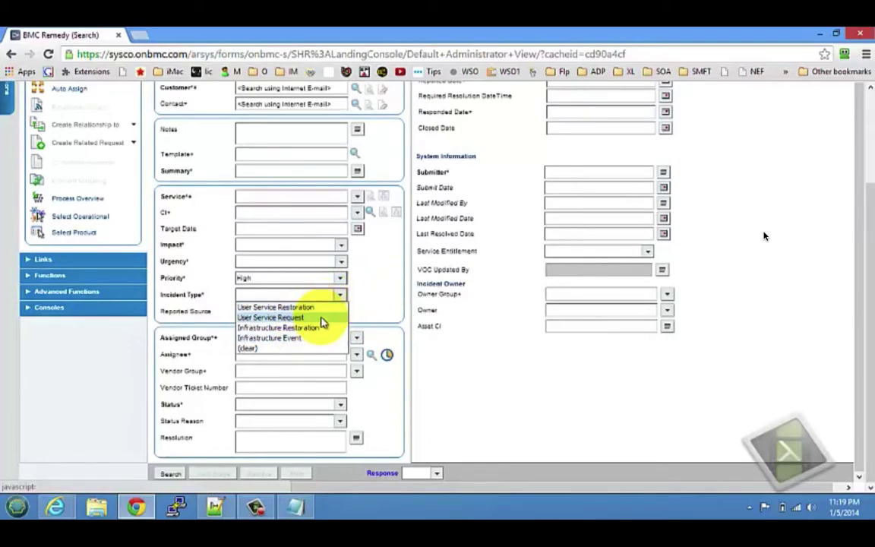
click(372, 298)
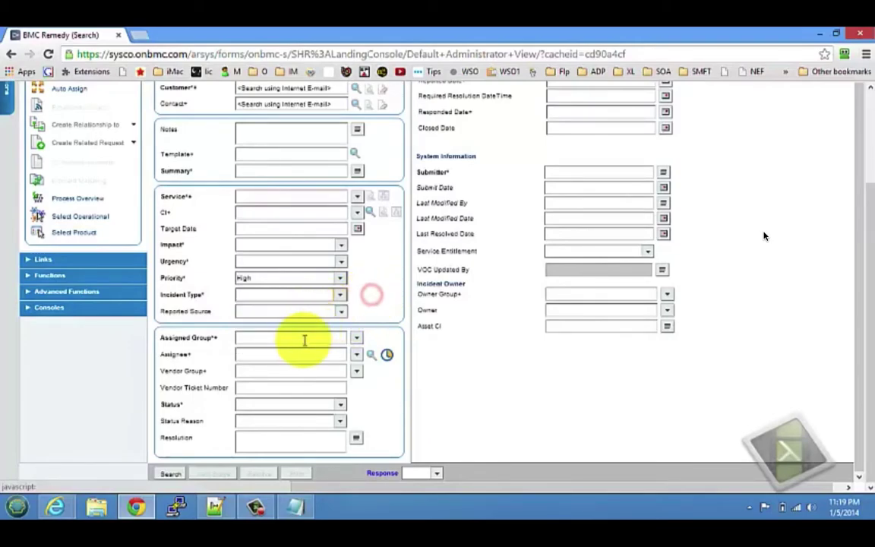
click(357, 339)
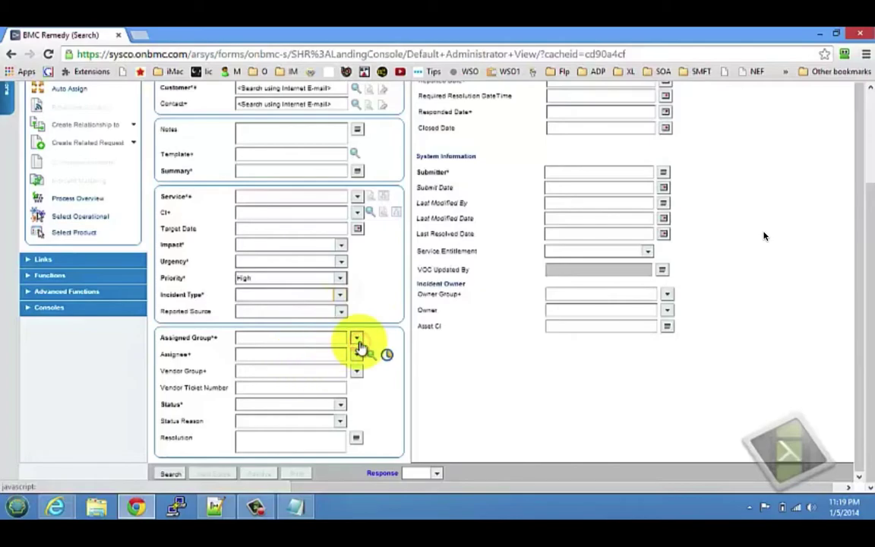
mouse_move(362, 350)
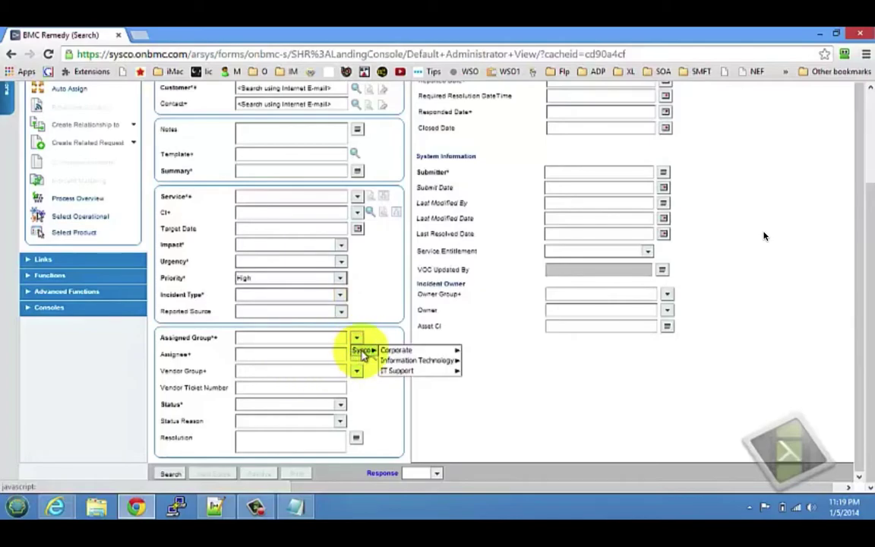
mouse_move(411, 358)
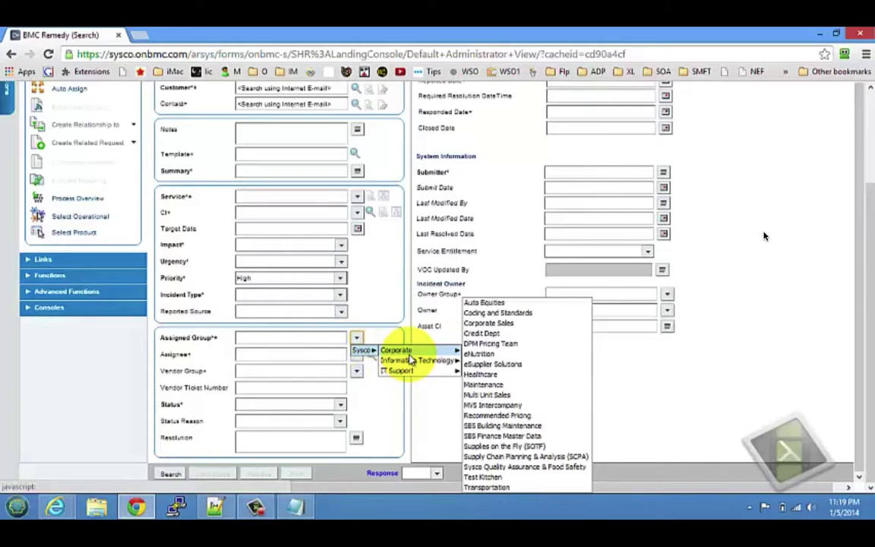
click(301, 357)
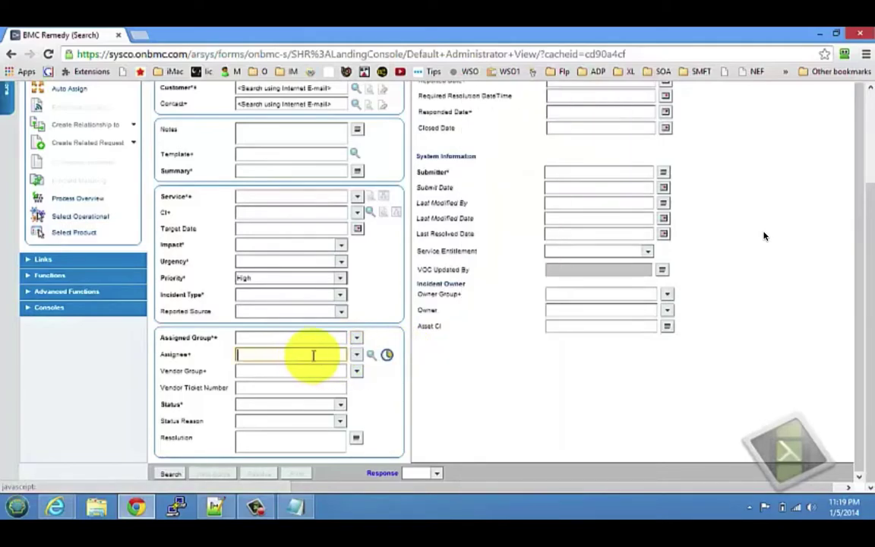
click(358, 357)
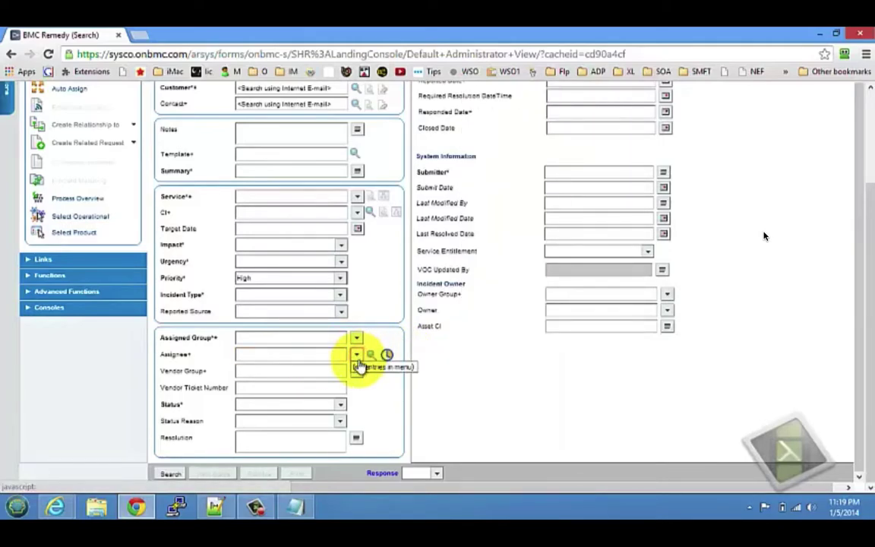
click(311, 357)
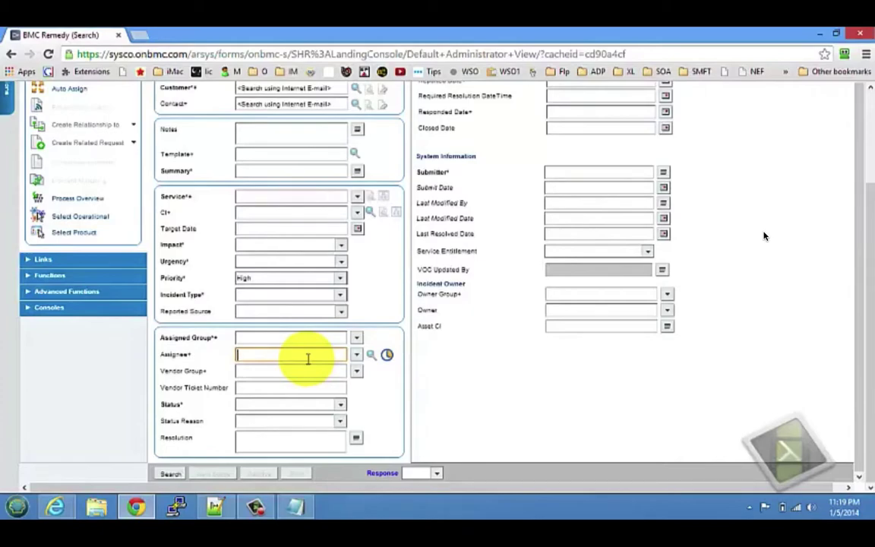
click(338, 405)
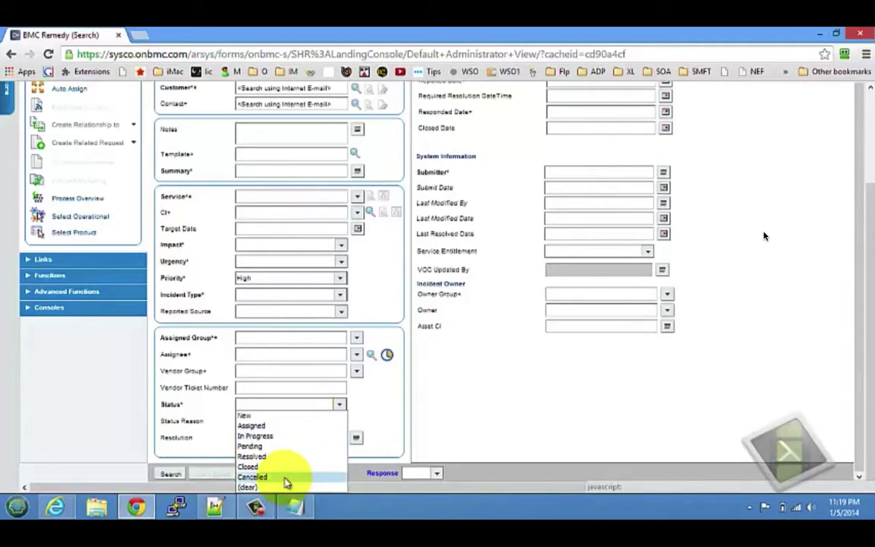
Step: Set Status to Assigned and begin entering an assignee name
click(272, 426)
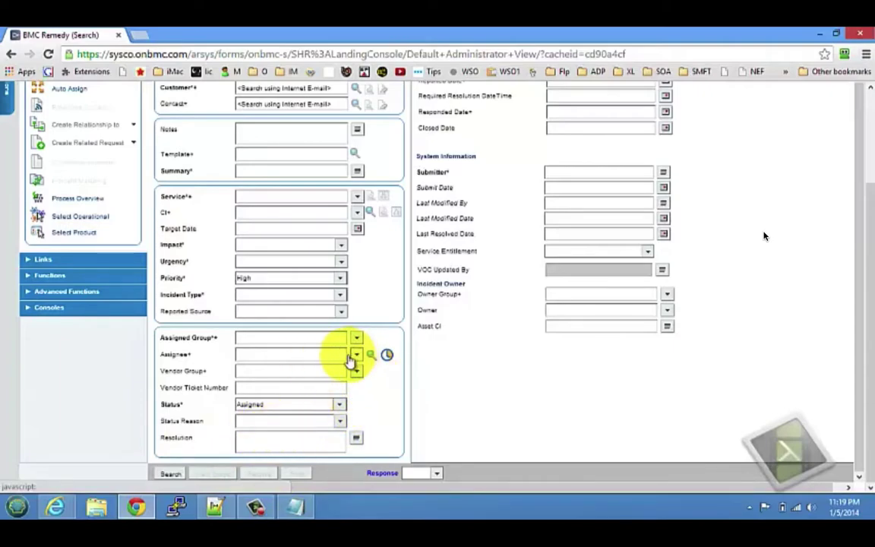
click(303, 359)
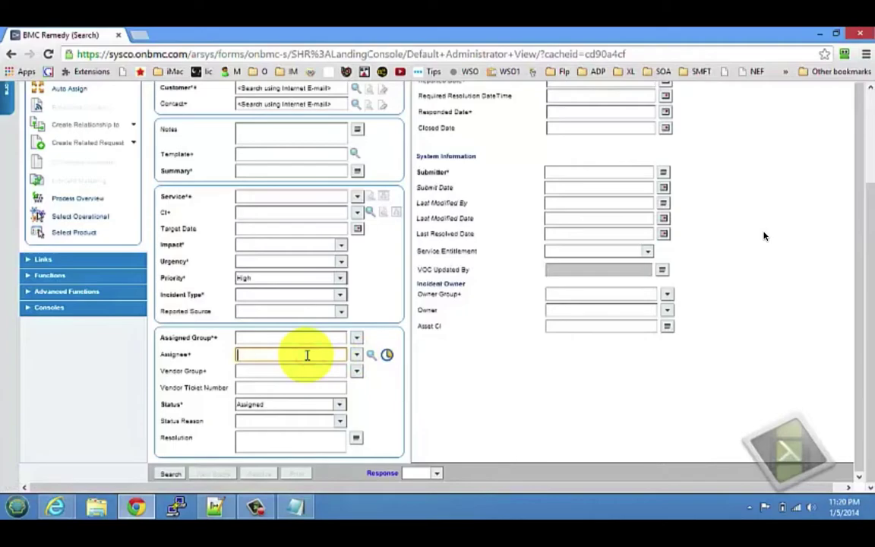
text(shekar)
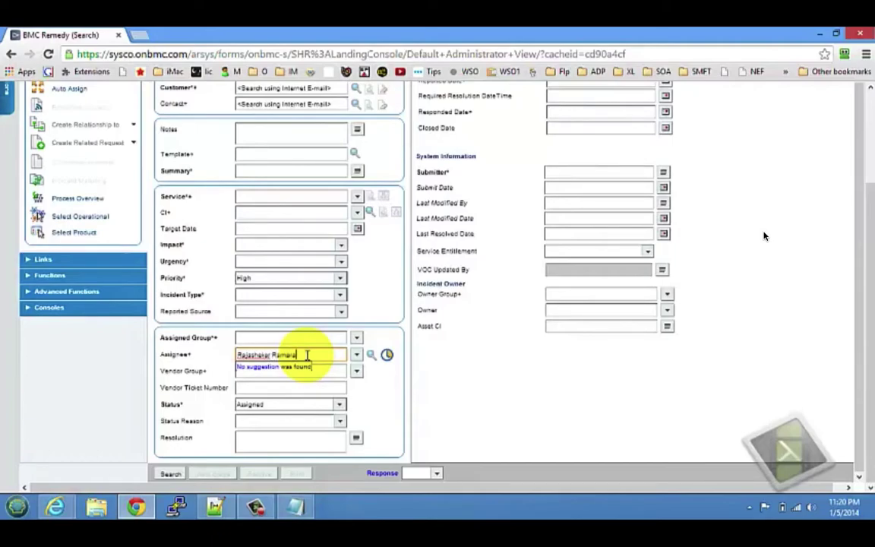
key(ctrl+a)
key(BackSpace)
text(ra)
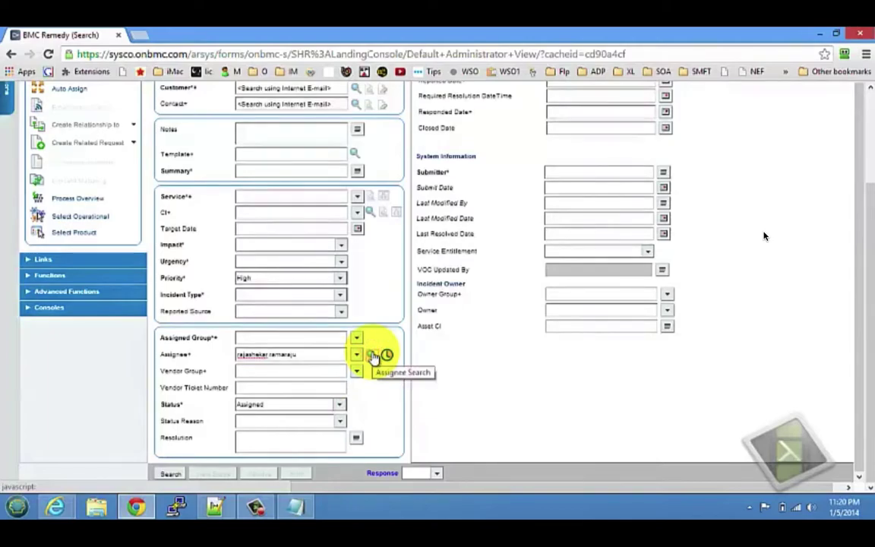
Step: Retype the assignee name and look it up, which reports no matching assignee
click(312, 354)
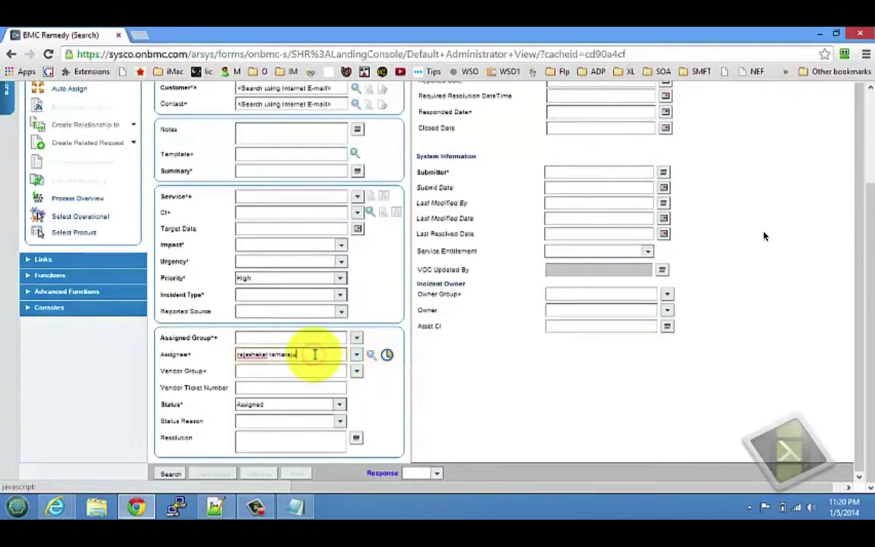
drag(313, 354, 235, 357)
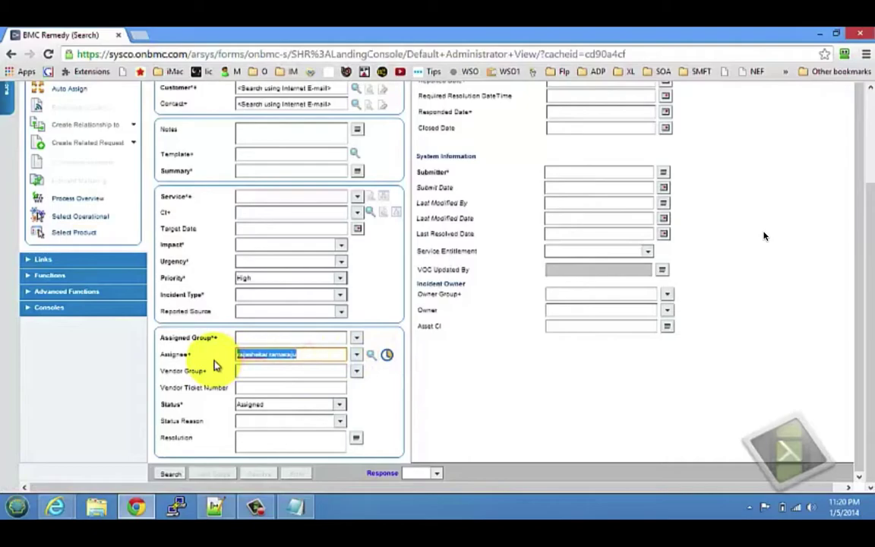
text(Rram3052)
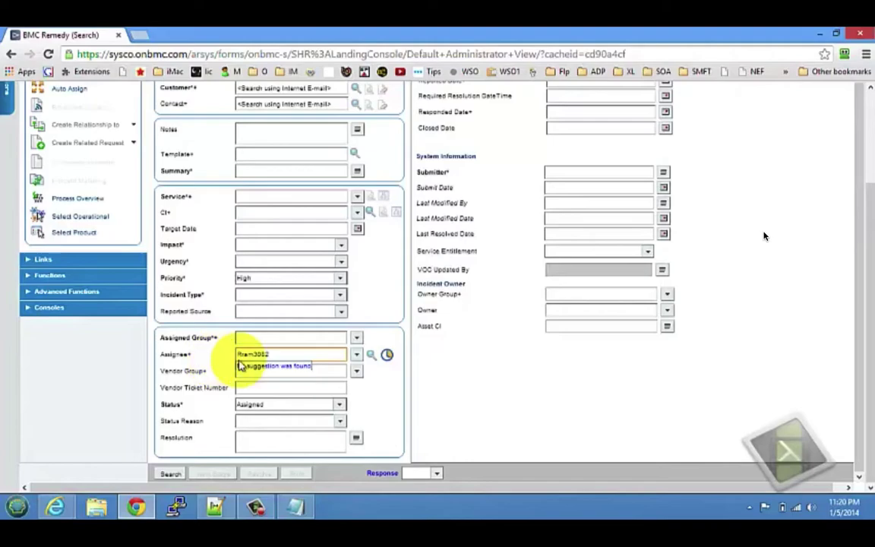
click(368, 358)
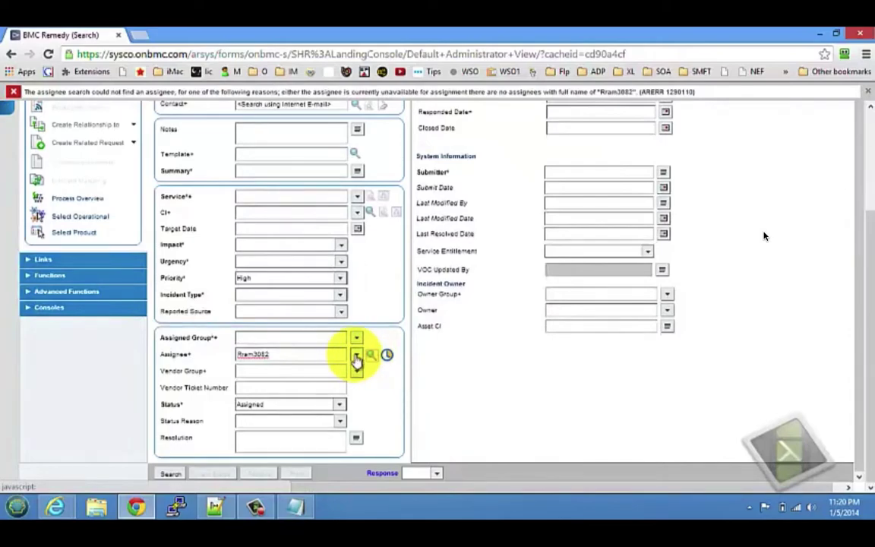
click(357, 357)
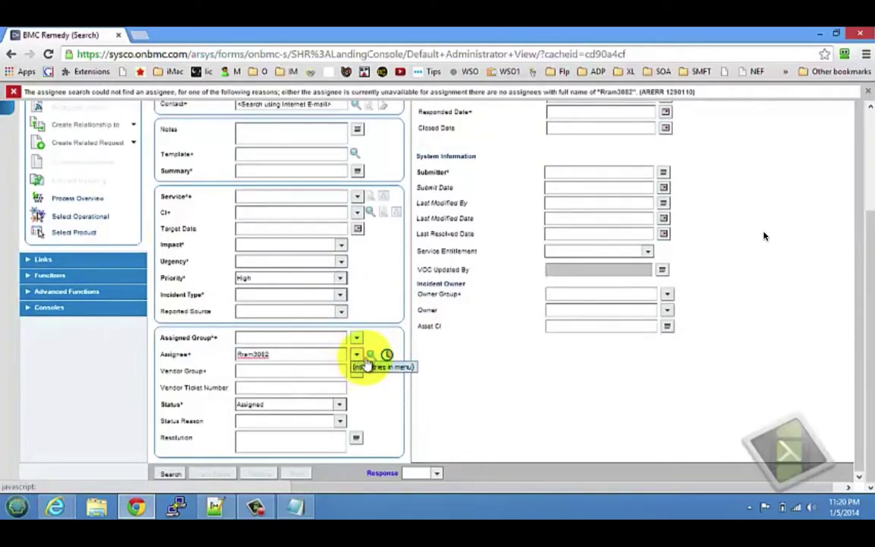
drag(324, 353, 121, 367)
text(rajashekar ramaraju)
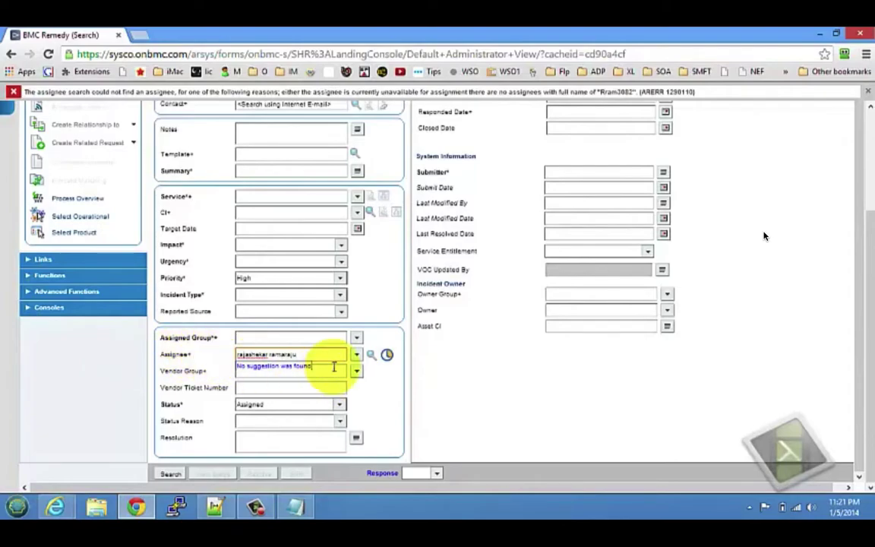
click(373, 355)
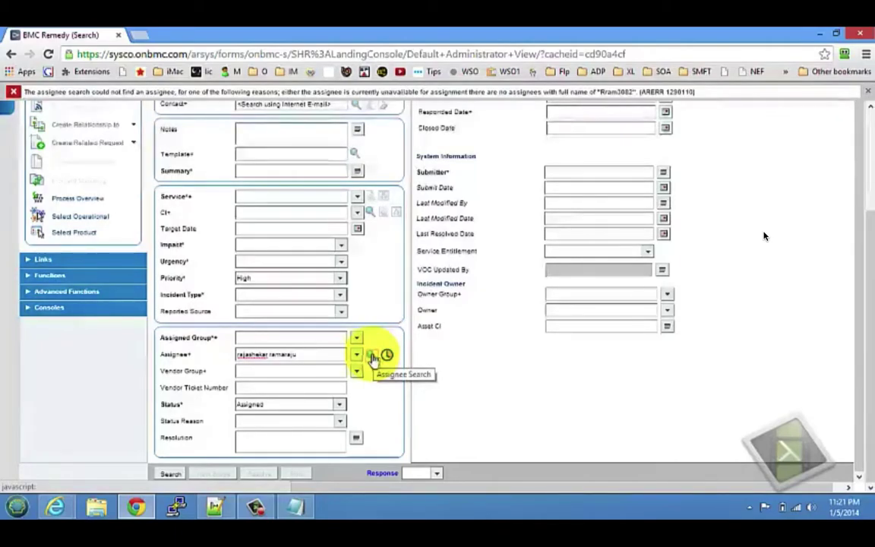
scroll(285, 387, up, 3)
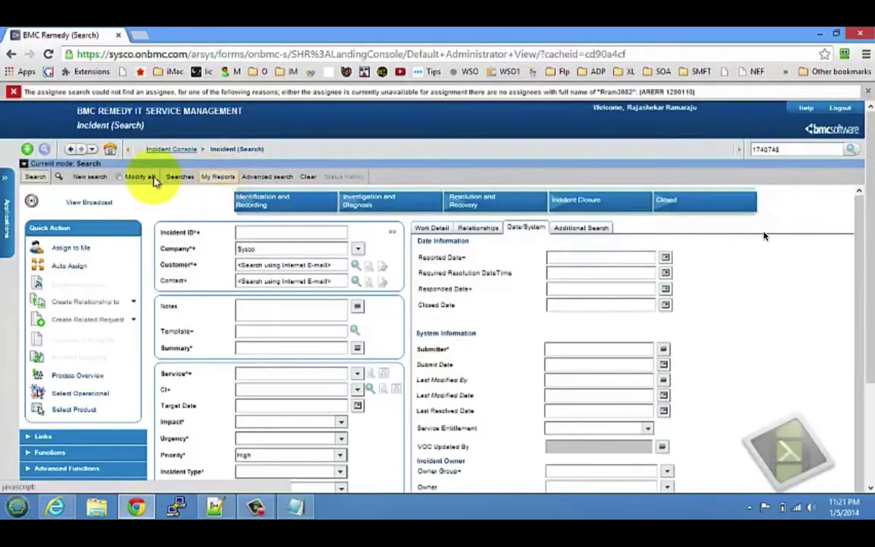
Step: Load the recent printer-delay incident from Run Recent and scroll to its Closed status and resolution
click(180, 176)
mouse_move(232, 210)
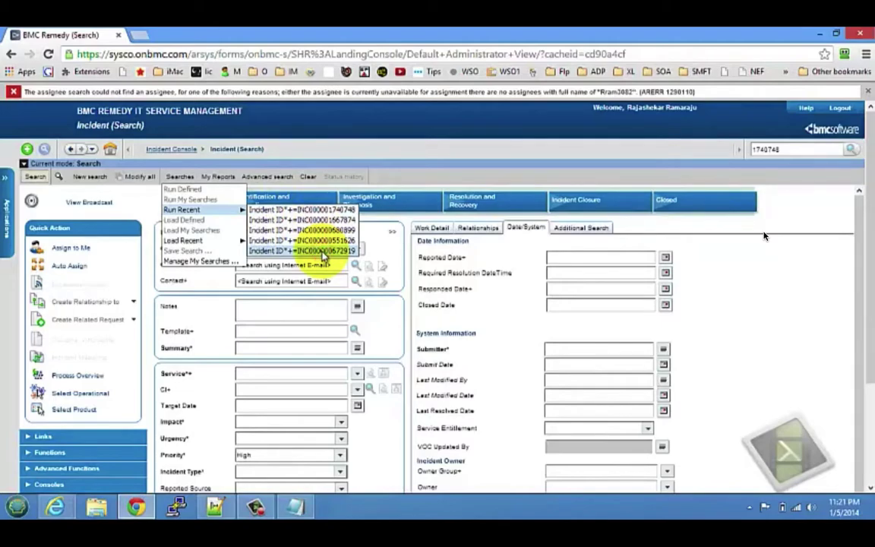
click(295, 507)
click(296, 507)
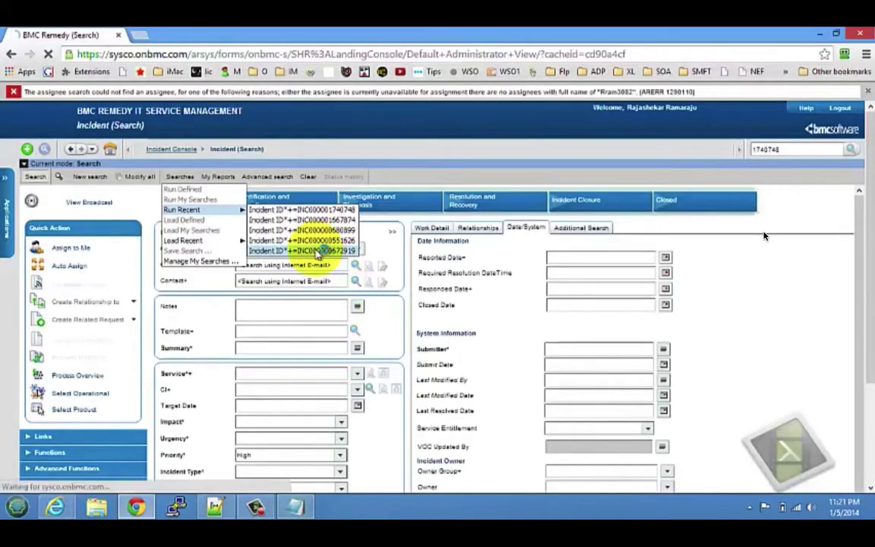
click(318, 252)
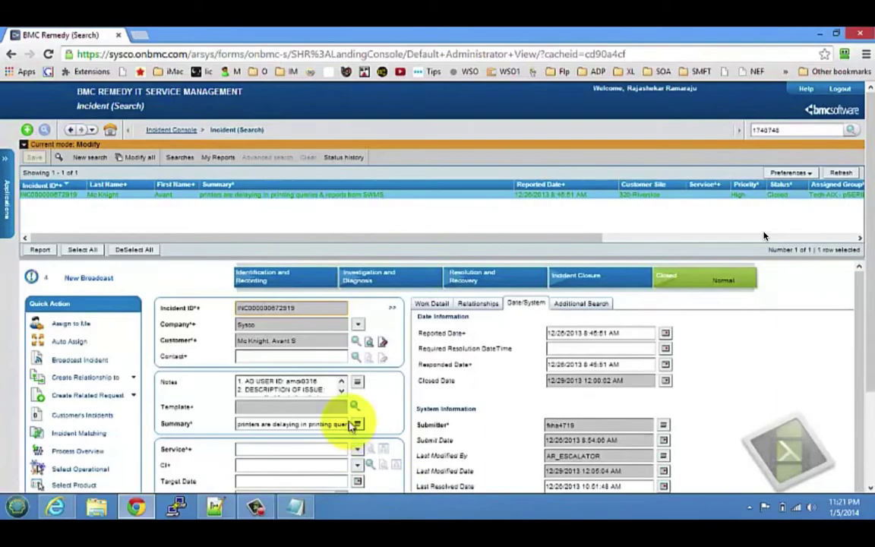
scroll(304, 383, down, 8)
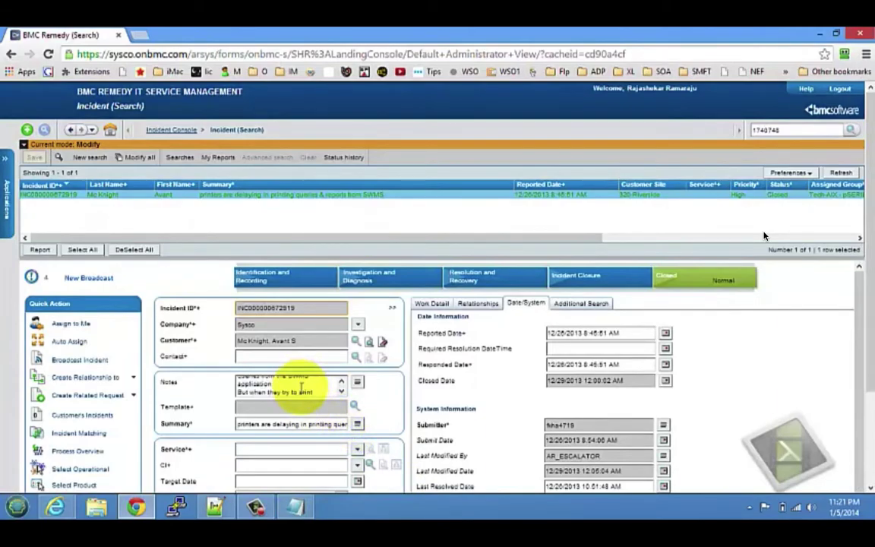
scroll(290, 390, down, 5)
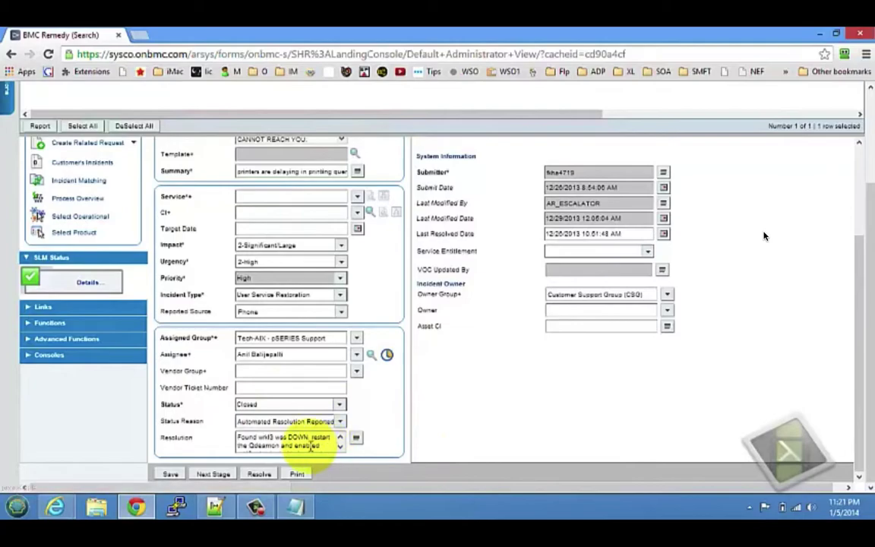
scroll(327, 448, down, 3)
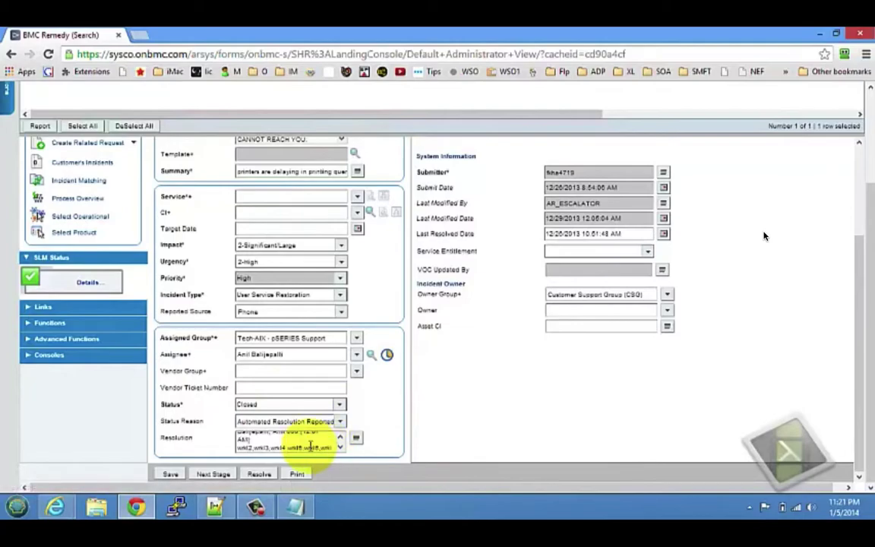
click(356, 439)
mouse_move(541, 373)
mouse_down()
mouse_move(540, 353)
mouse_move(538, 431)
mouse_move(539, 358)
mouse_up()
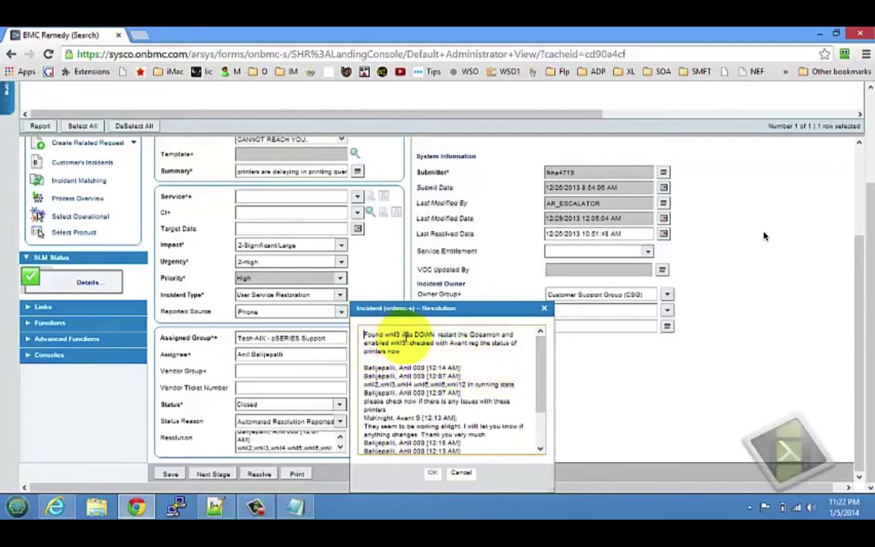
click(366, 335)
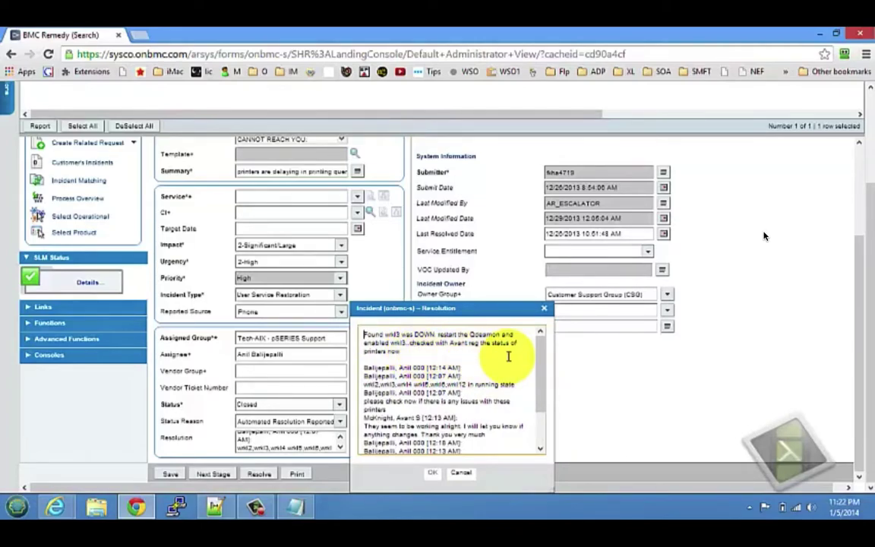
mouse_move(542, 367)
mouse_down()
mouse_move(550, 404)
mouse_move(550, 382)
mouse_up()
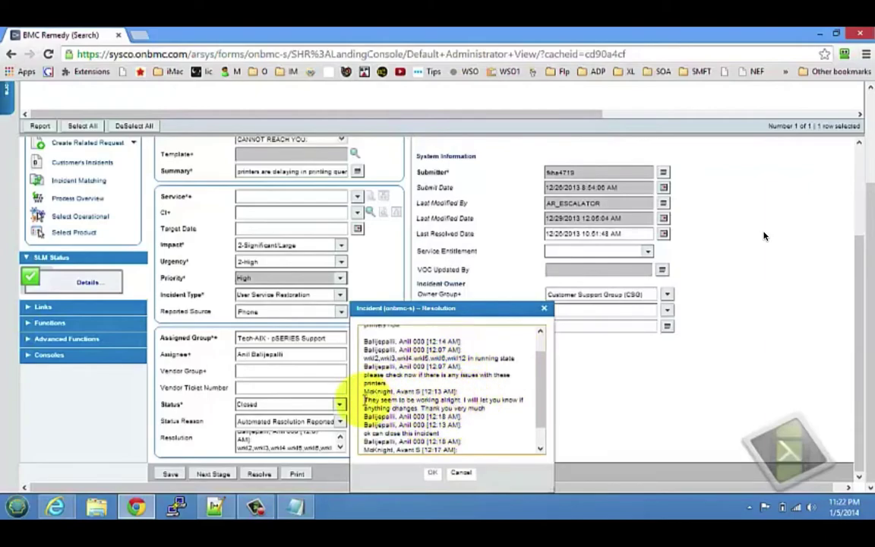
drag(365, 398, 492, 408)
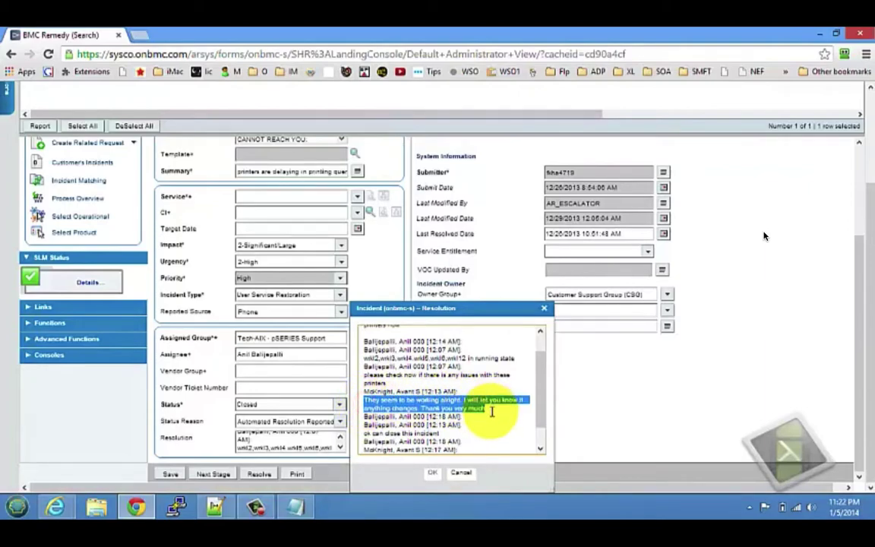
scroll(540, 418, down, 1)
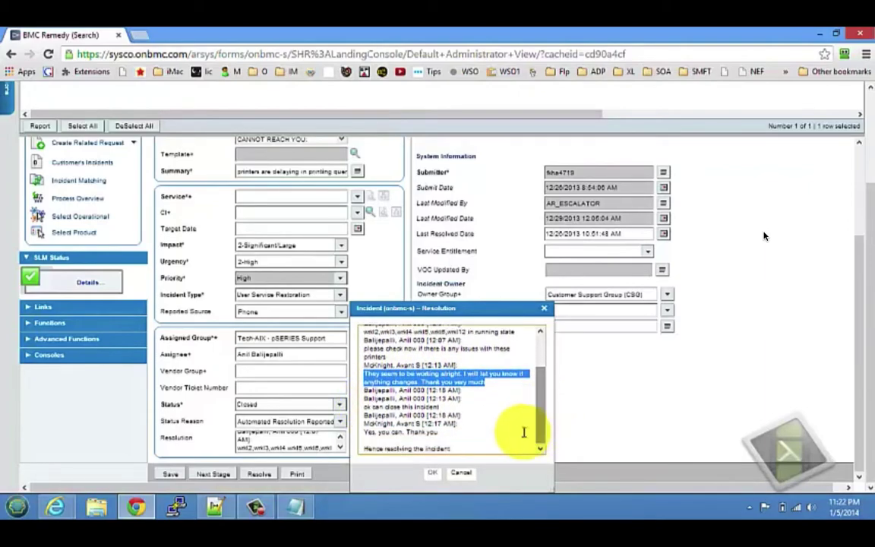
drag(462, 444, 361, 339)
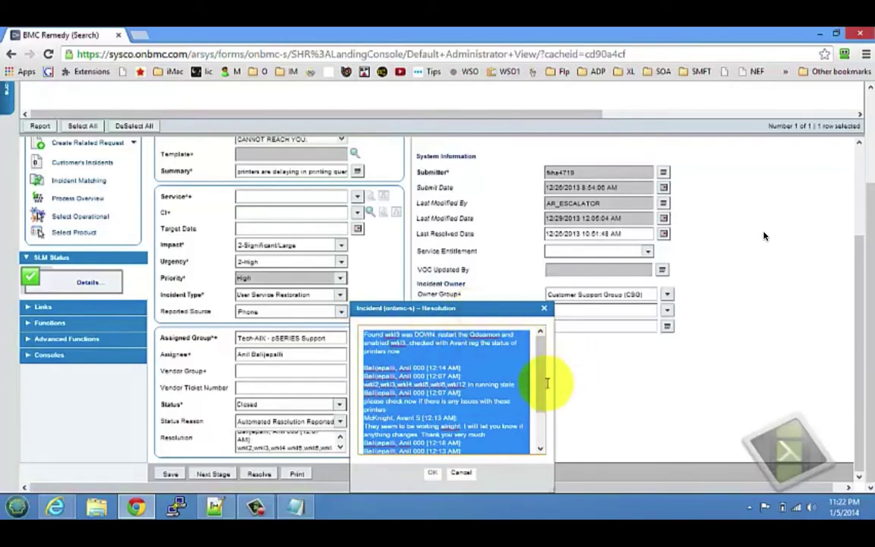
click(463, 471)
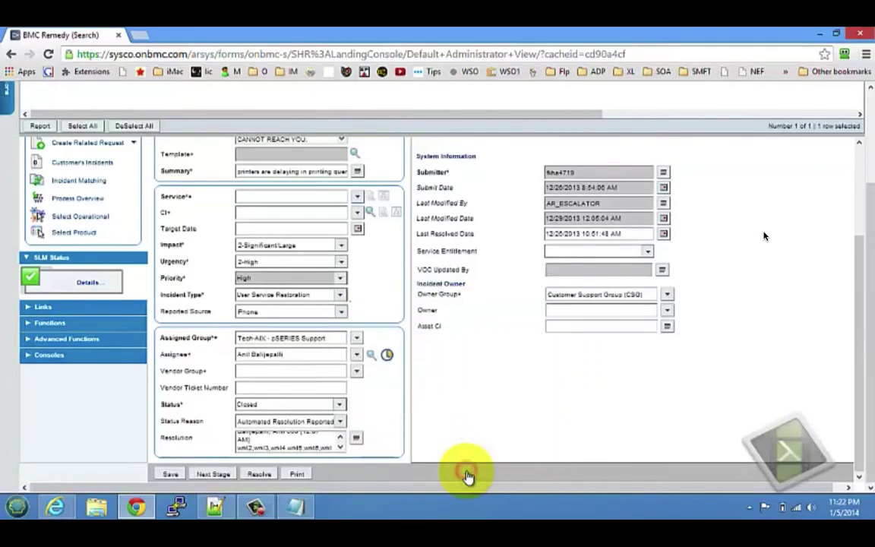
Step: Show the Work Detail list and read the high-priority request and Transfer to Tech AIX notes
click(445, 398)
scroll(431, 395, up, 3)
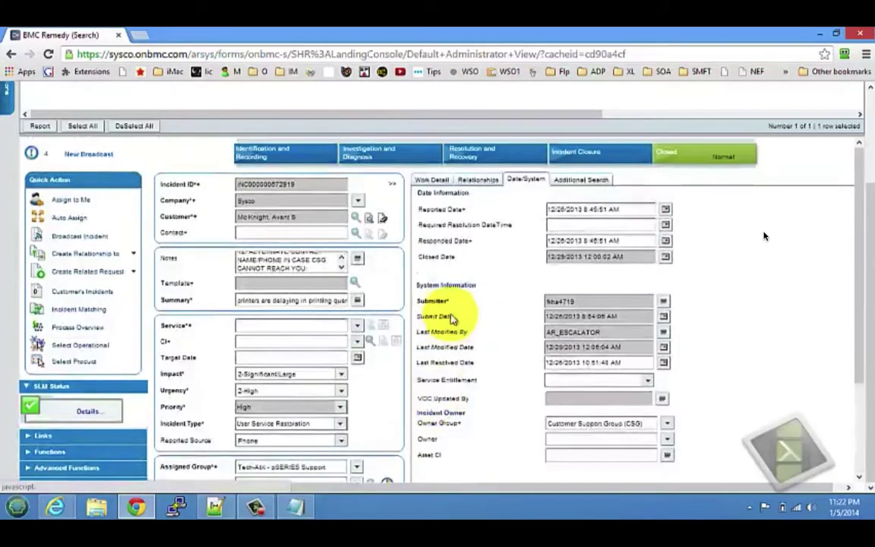
click(426, 180)
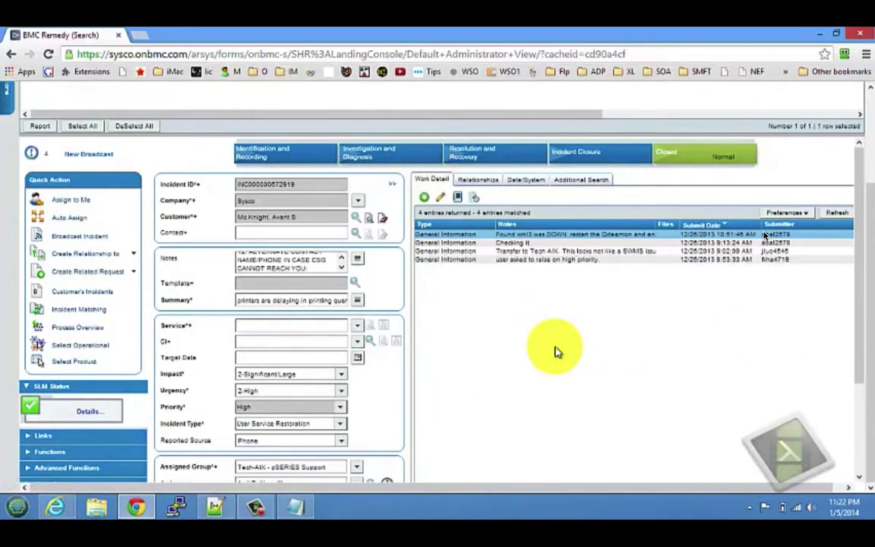
click(575, 263)
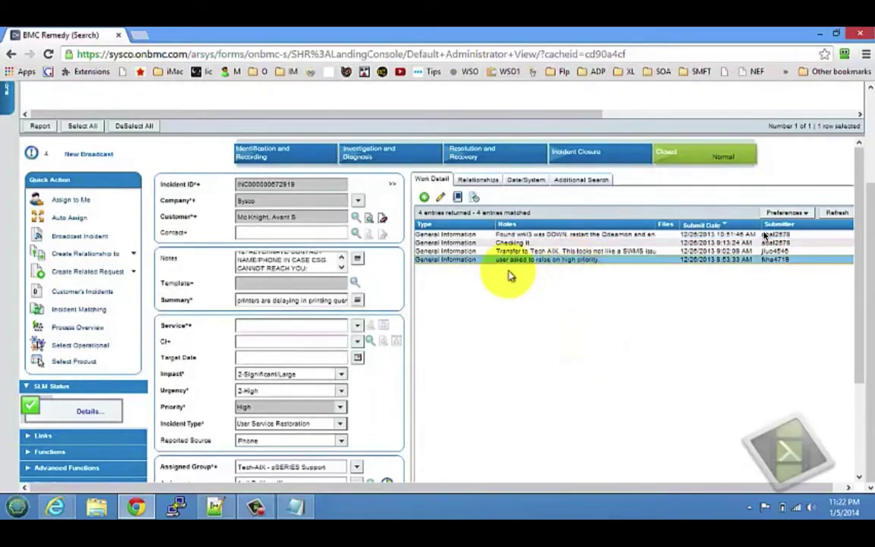
click(566, 252)
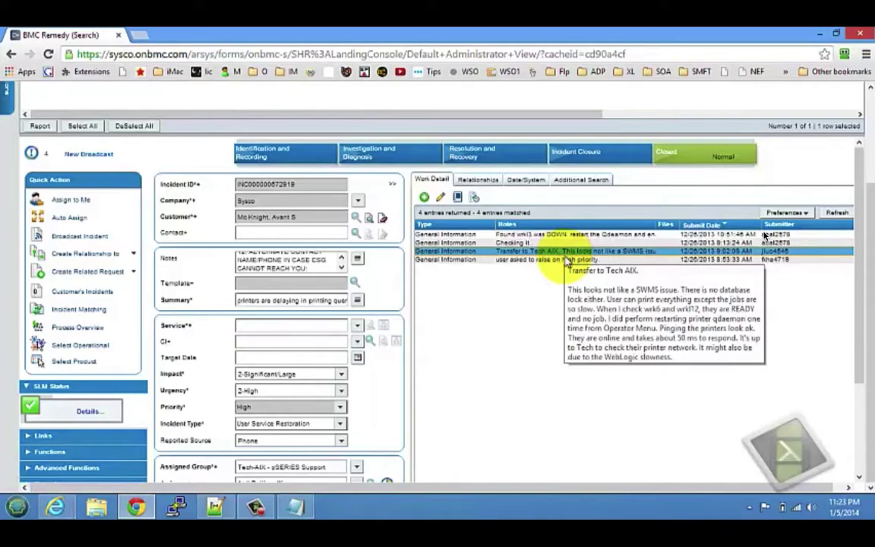
click(566, 261)
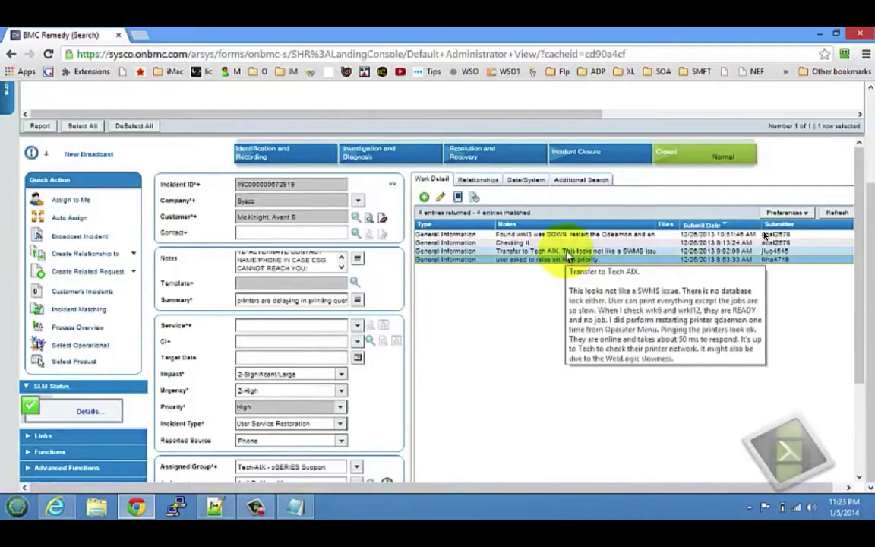
click(567, 252)
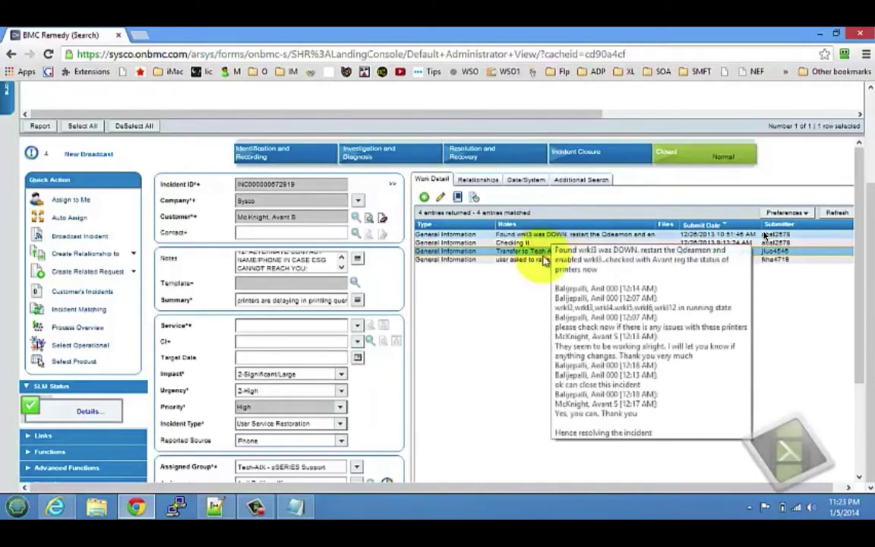
scroll(449, 352, down, 3)
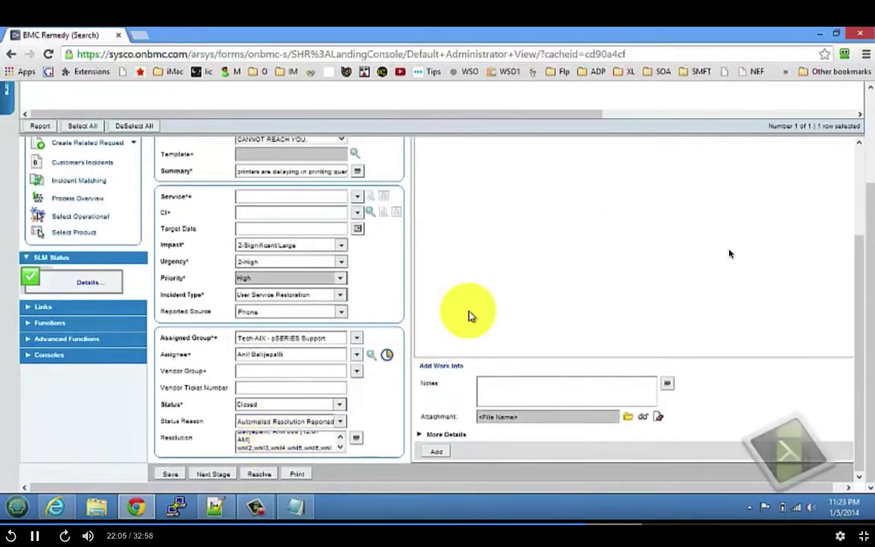
scroll(471, 312, up, 5)
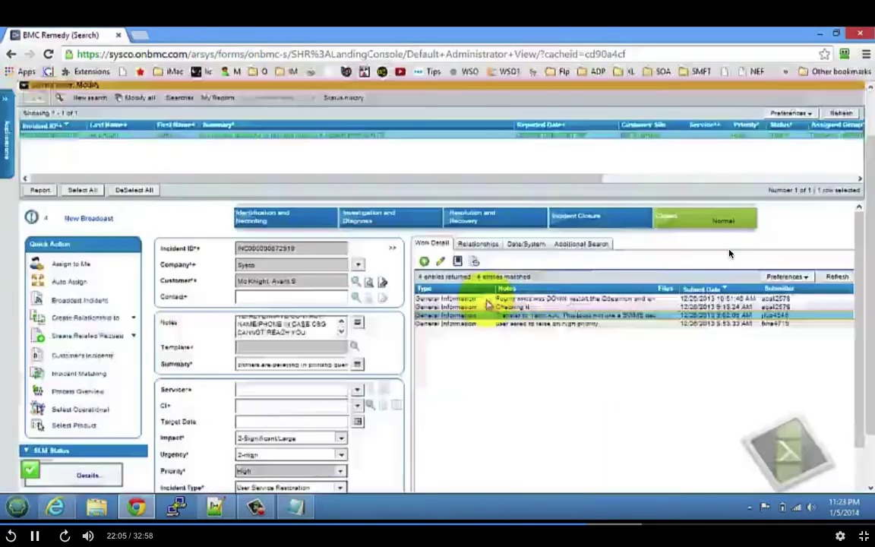
click(548, 309)
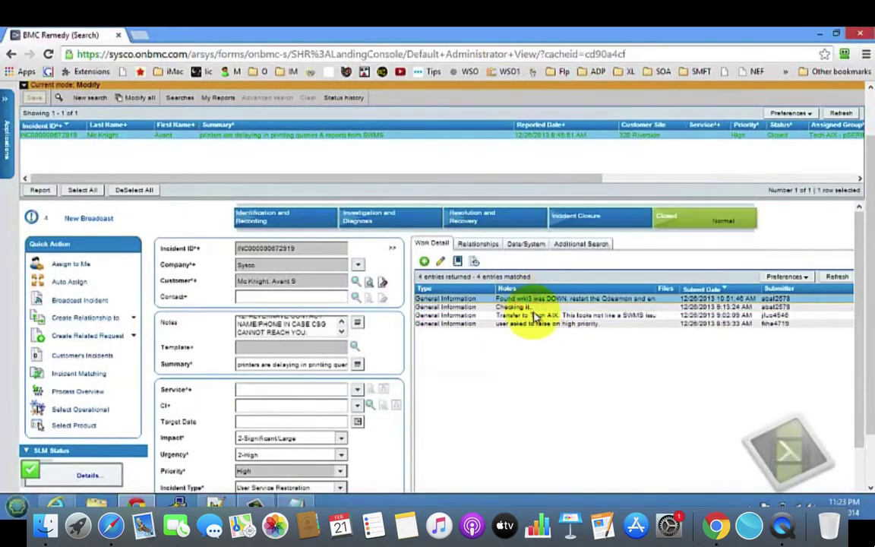
click(541, 325)
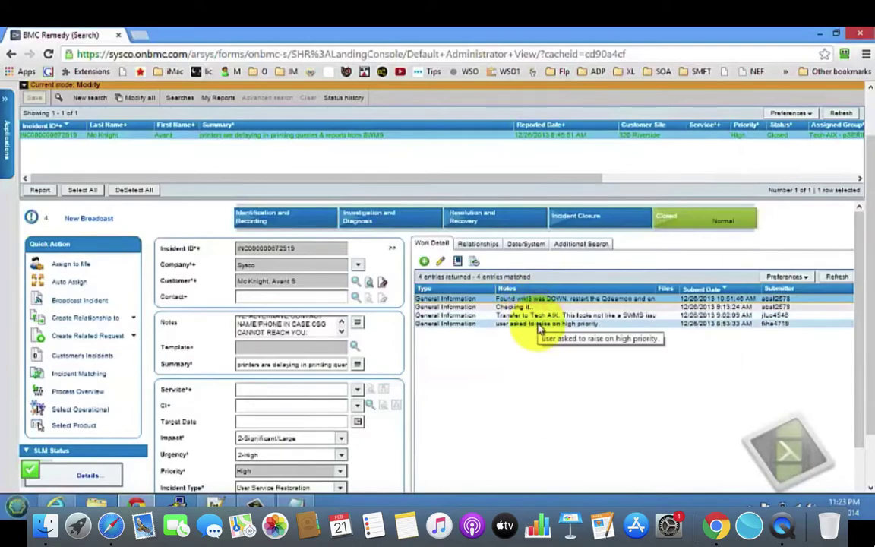
click(543, 309)
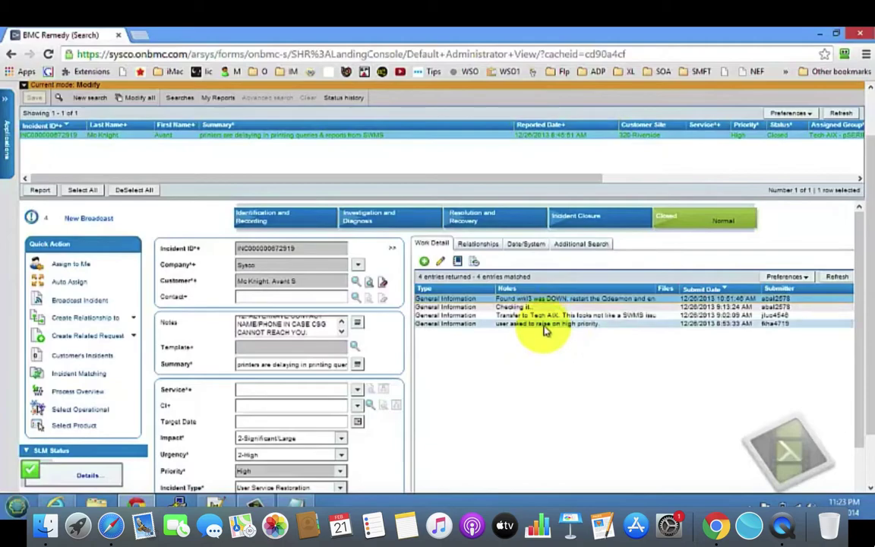
click(544, 325)
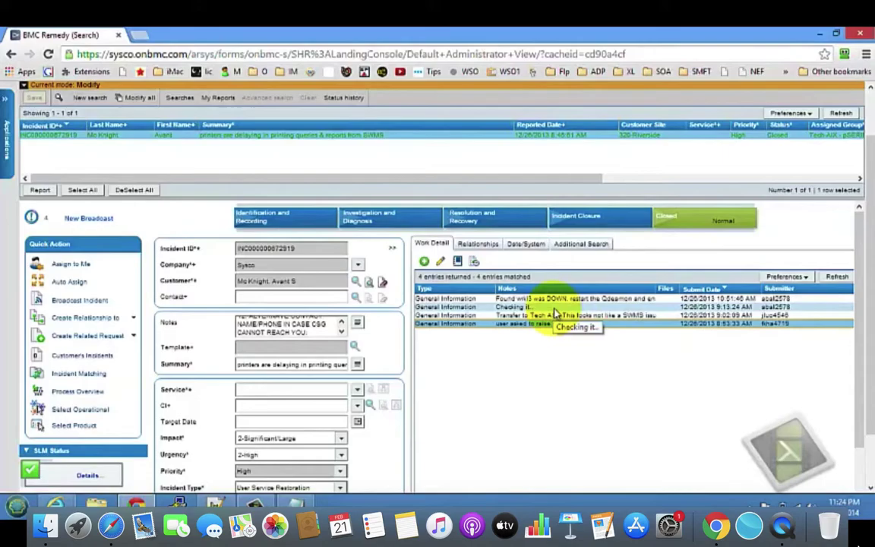
scroll(532, 322, down, 5)
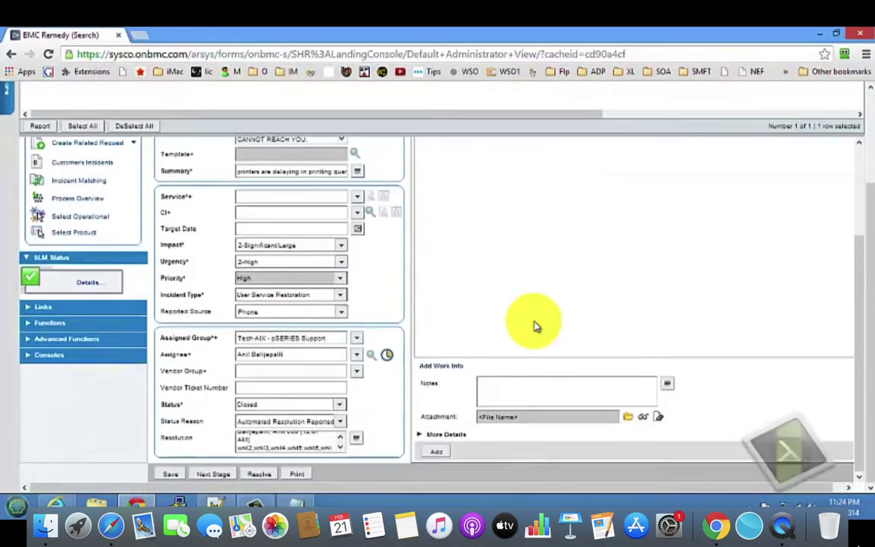
scroll(534, 325, up, 5)
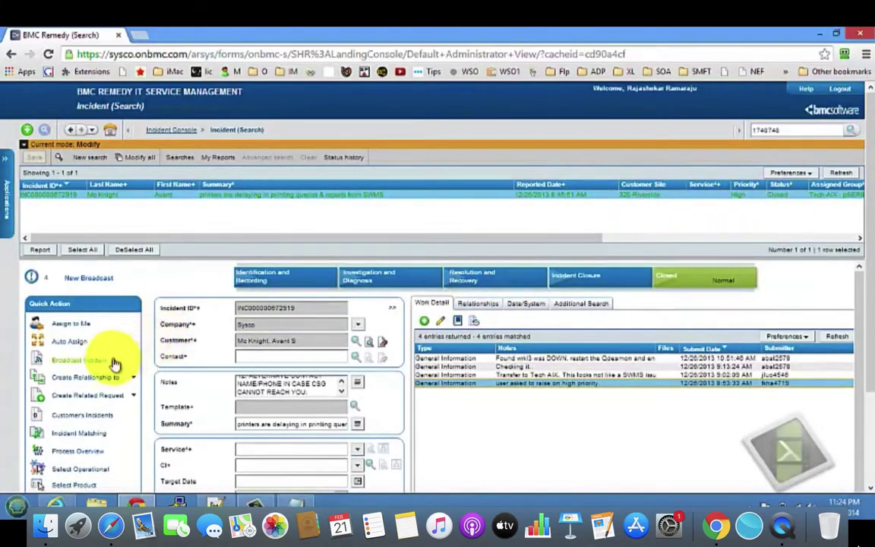
Step: Clear the form for a new search and set Company to Sysco
click(91, 158)
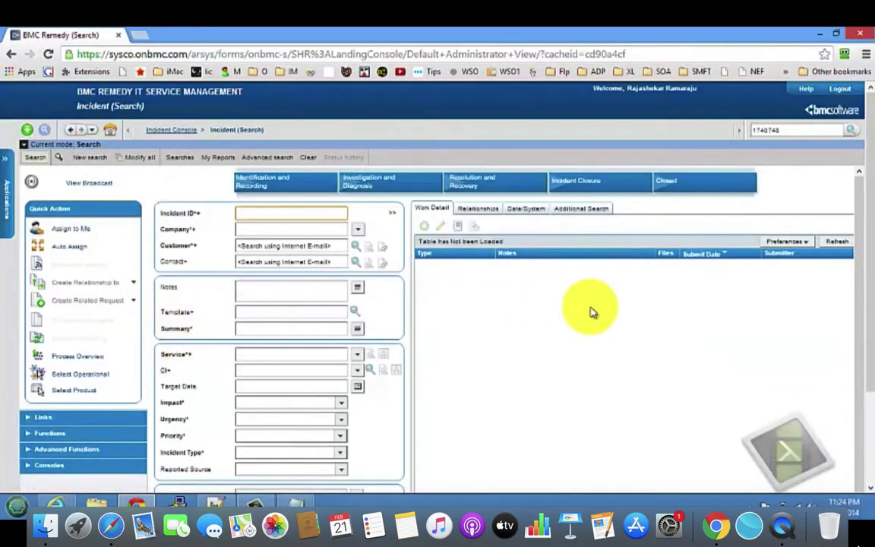
scroll(592, 311, down, 5)
scroll(589, 309, up, 3)
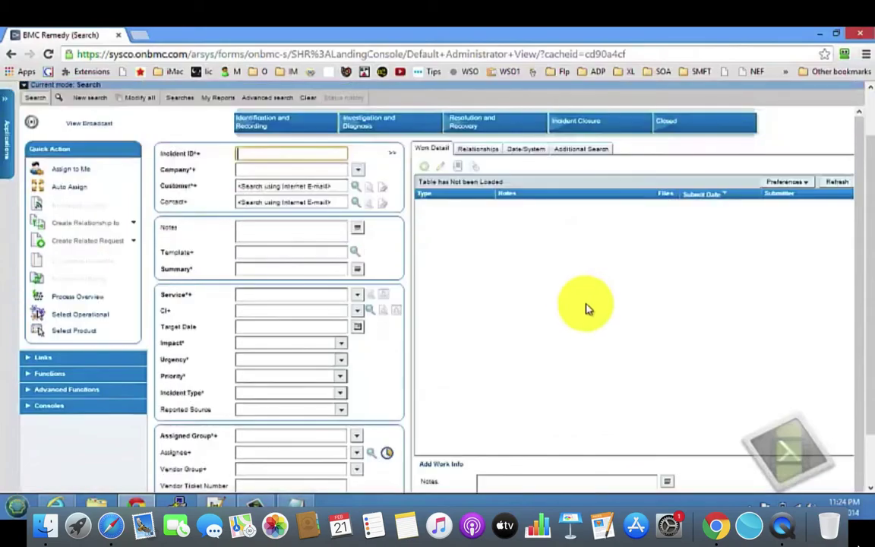
scroll(586, 307, up, 2)
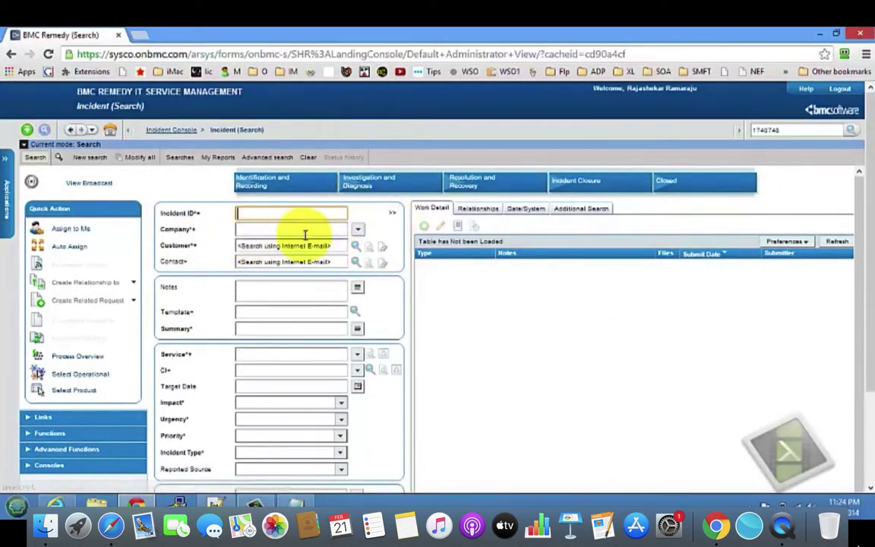
click(357, 230)
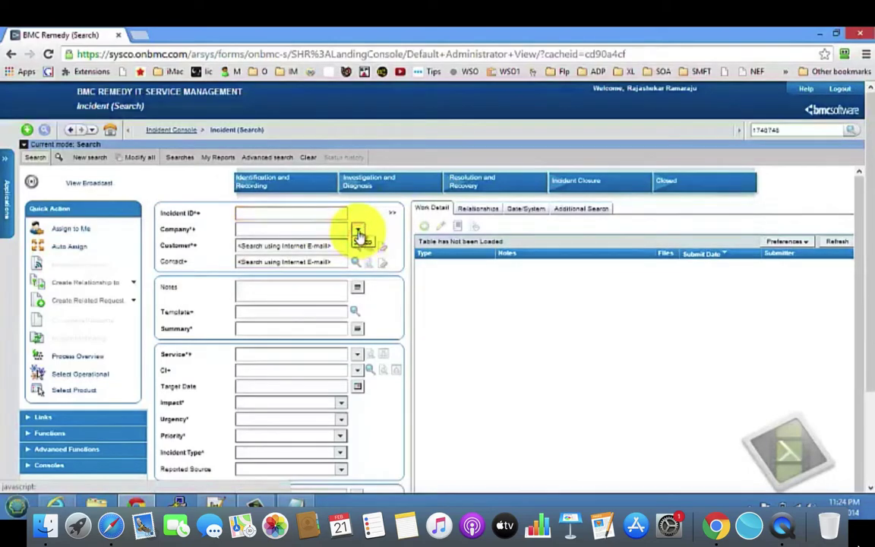
click(357, 245)
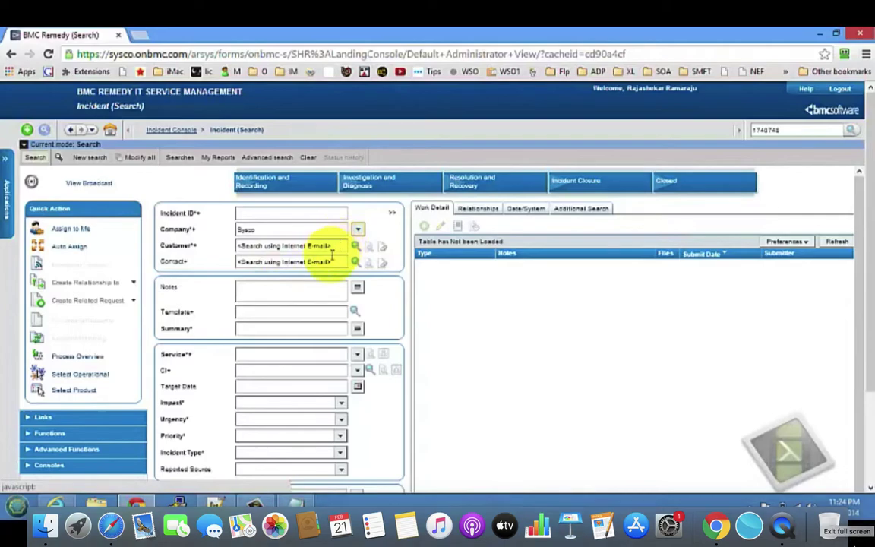
Step: Set Priority to High and Urgency to 2-High
scroll(319, 263, down, 1)
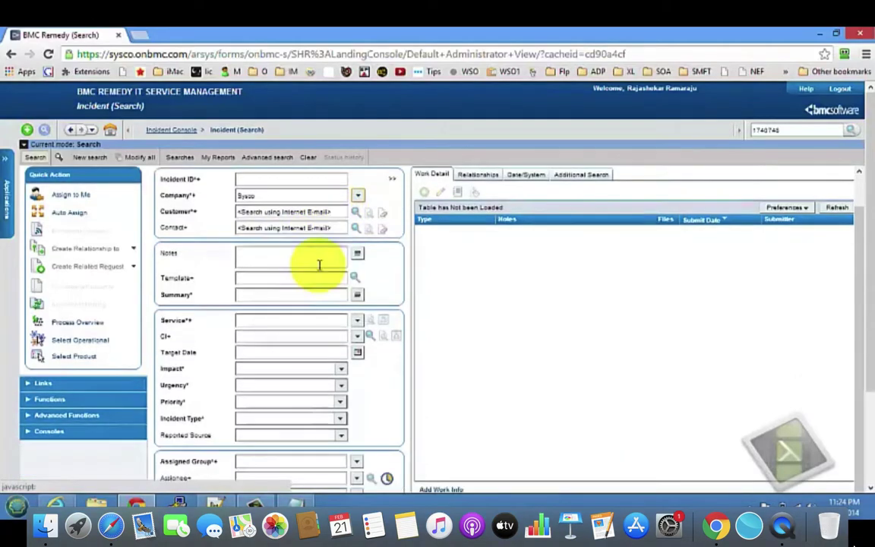
click(280, 294)
click(288, 254)
scroll(298, 308, down, 2)
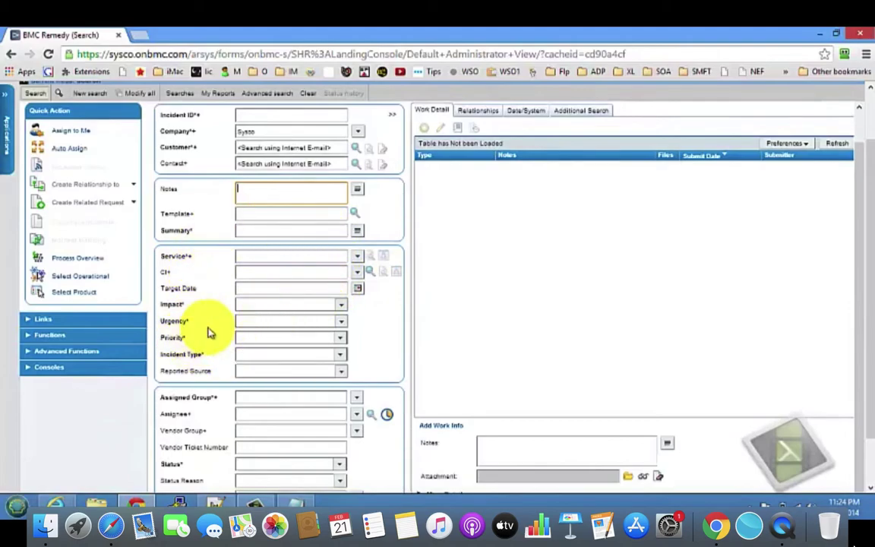
click(342, 323)
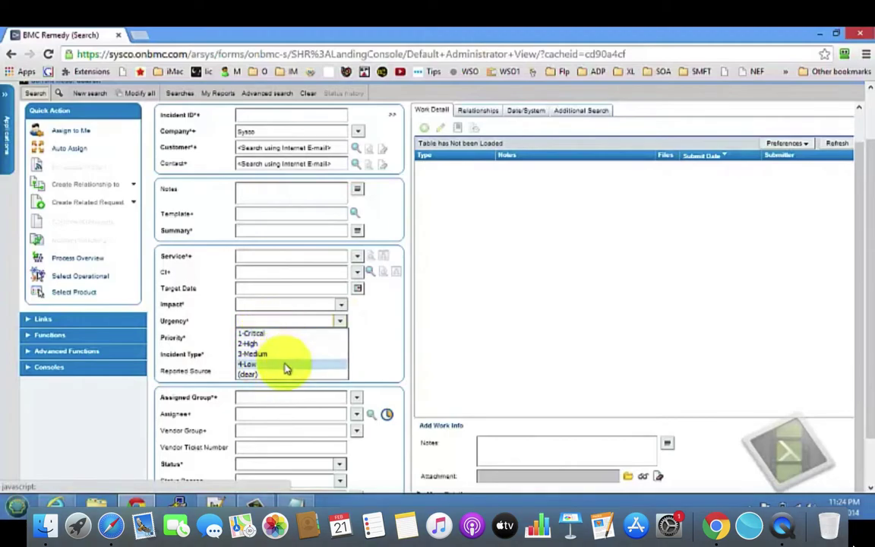
click(424, 323)
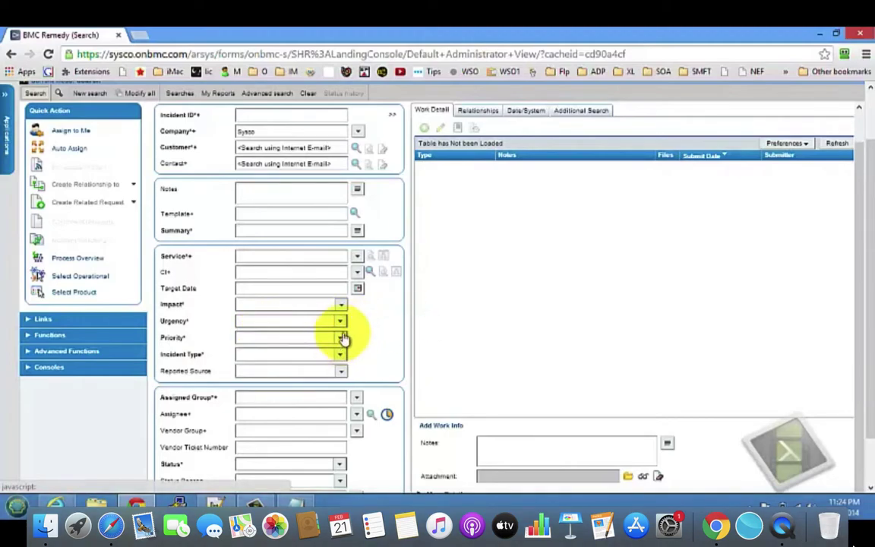
click(340, 338)
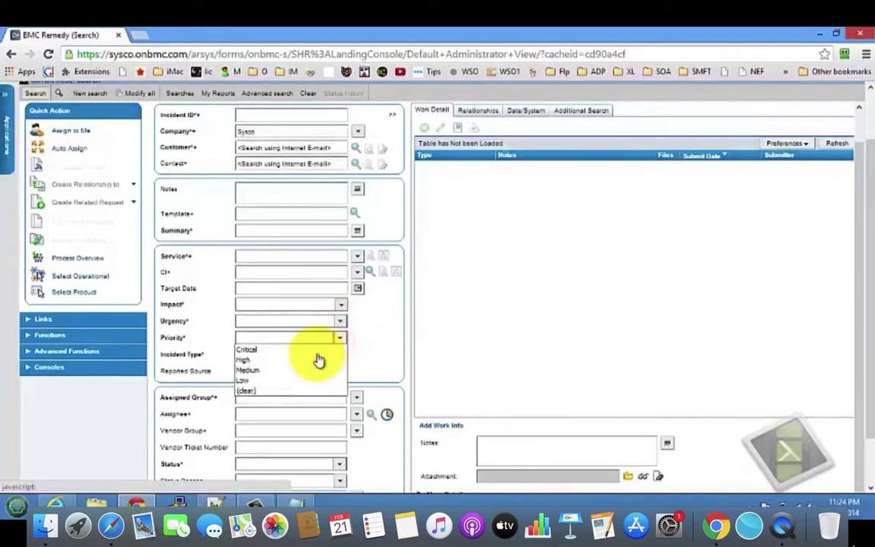
click(261, 360)
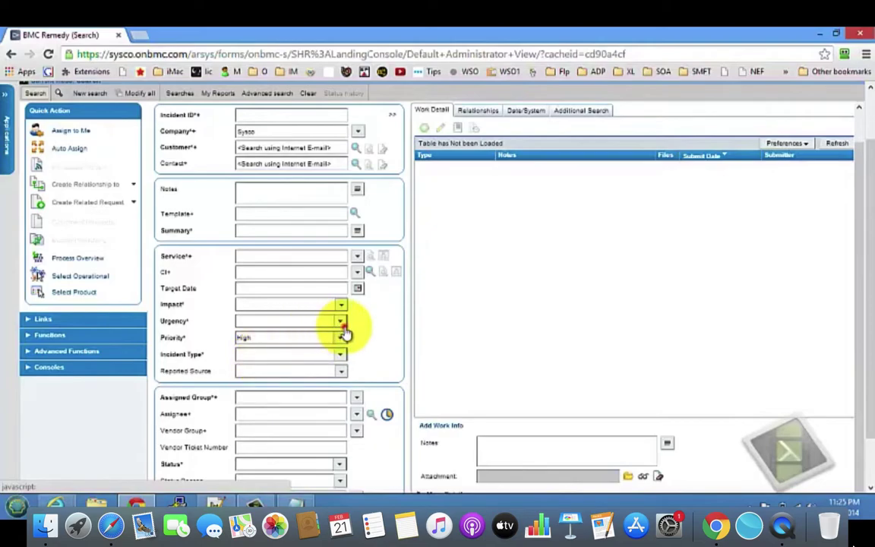
click(342, 323)
click(276, 344)
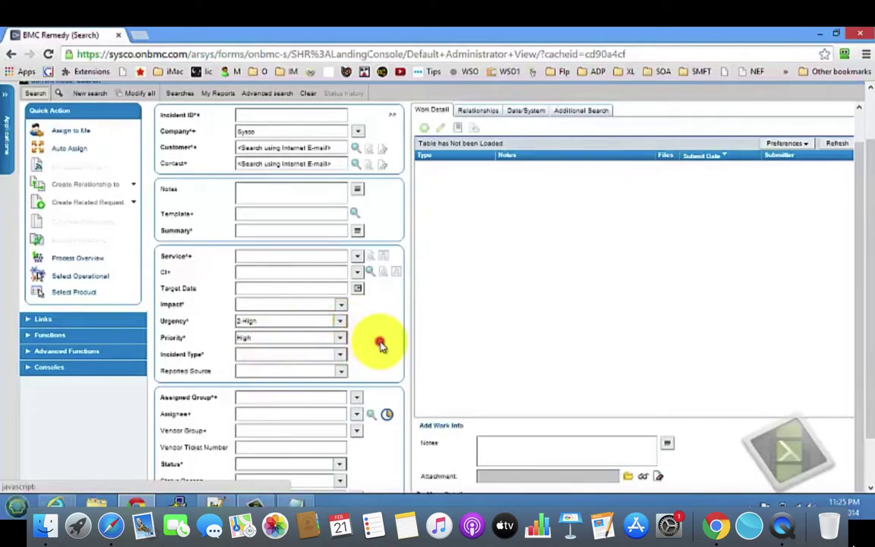
click(340, 337)
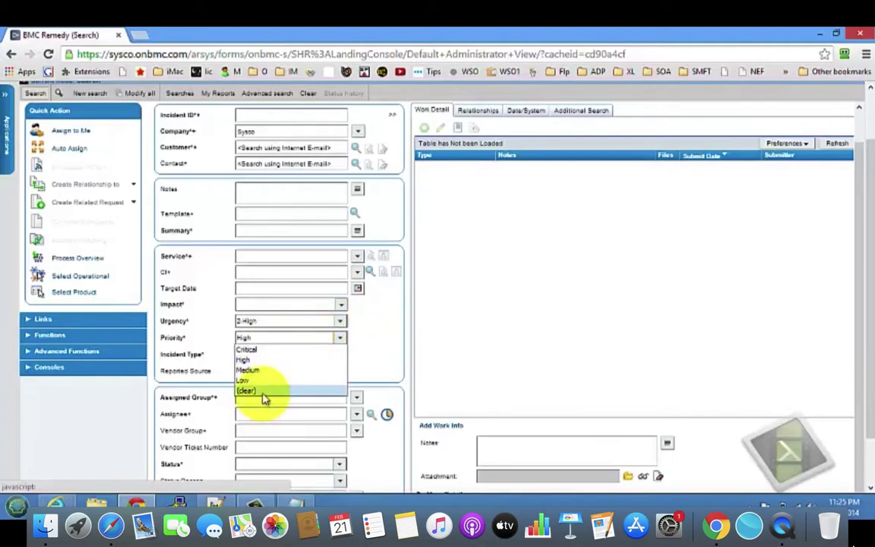
click(501, 338)
Step: Check the Incident Type, Reported Source and Impact lists, leaving all three blank
scroll(306, 345, down, 2)
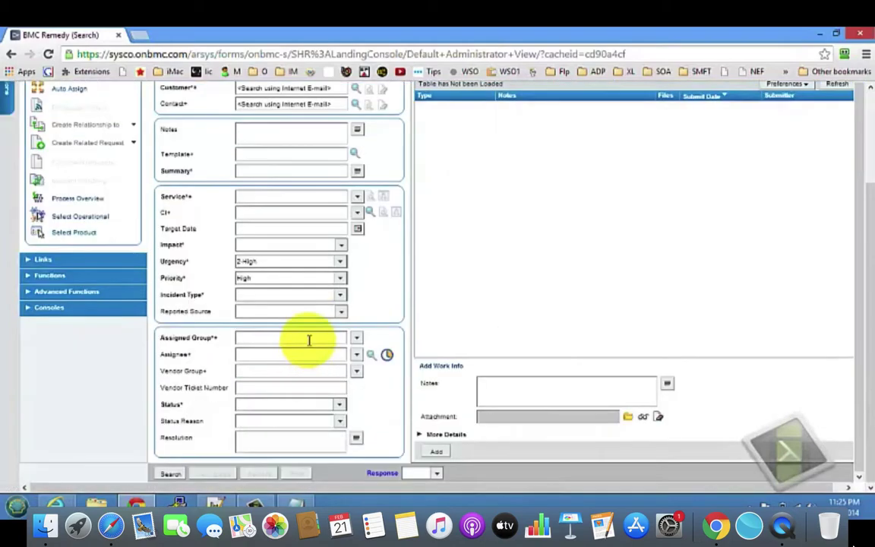
click(339, 295)
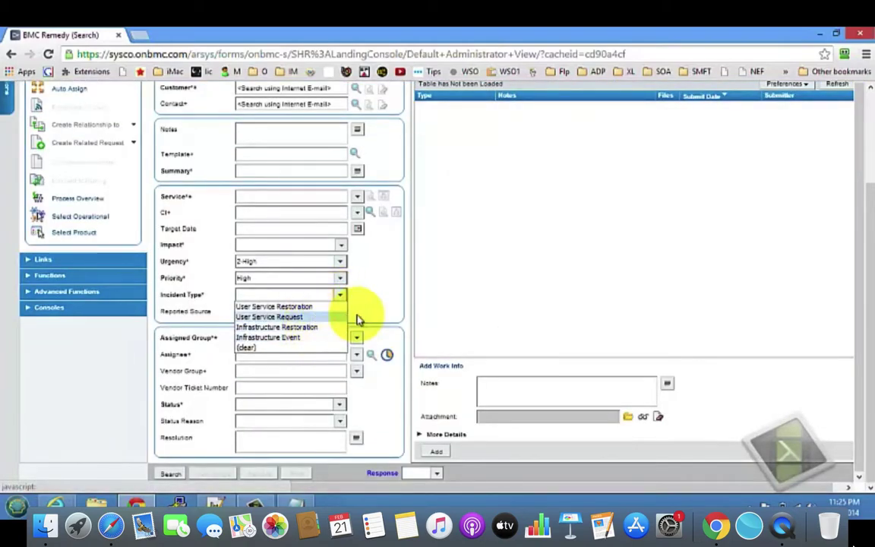
click(423, 283)
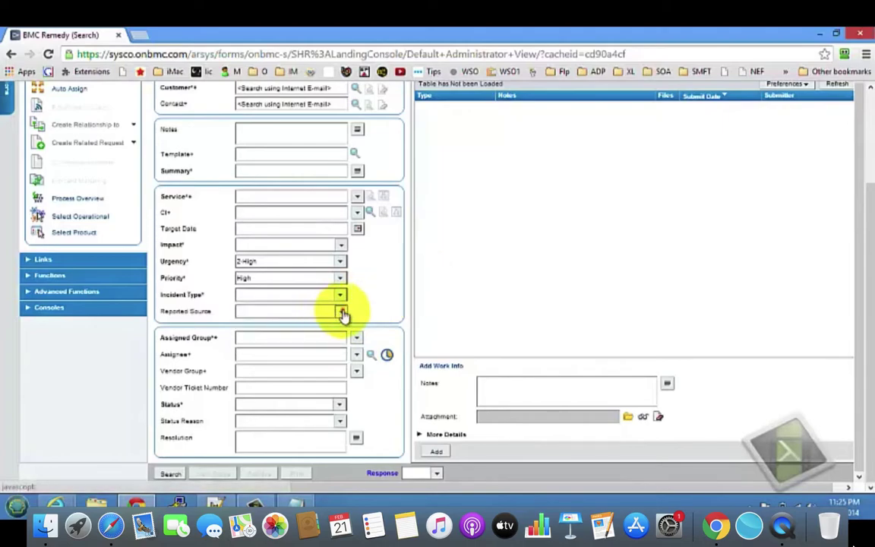
click(340, 313)
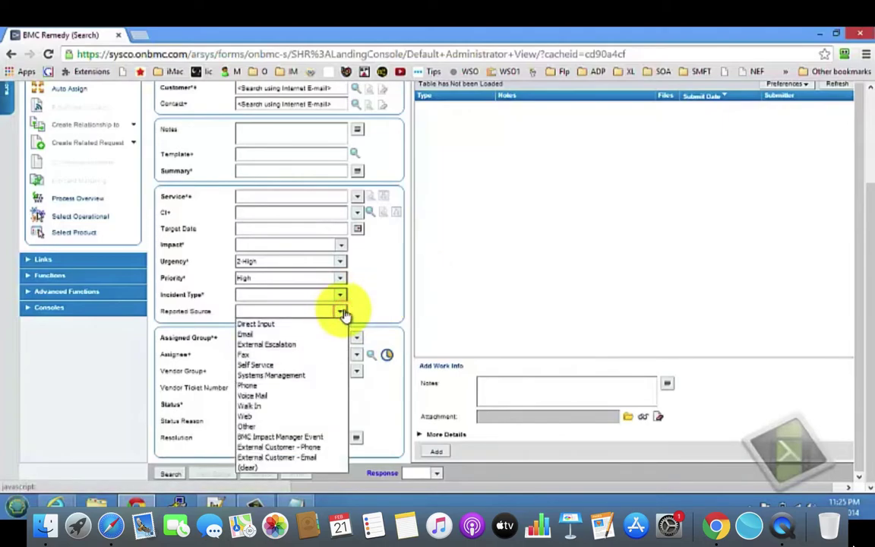
click(444, 279)
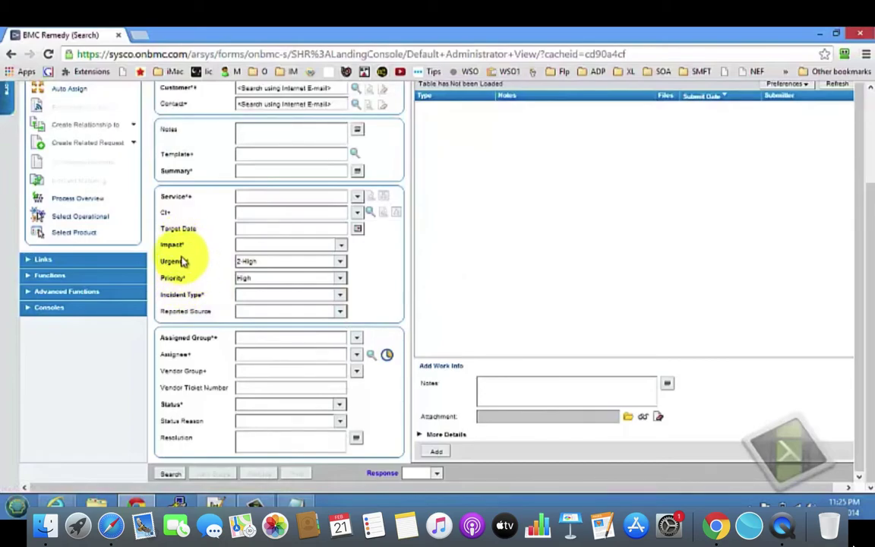
click(339, 246)
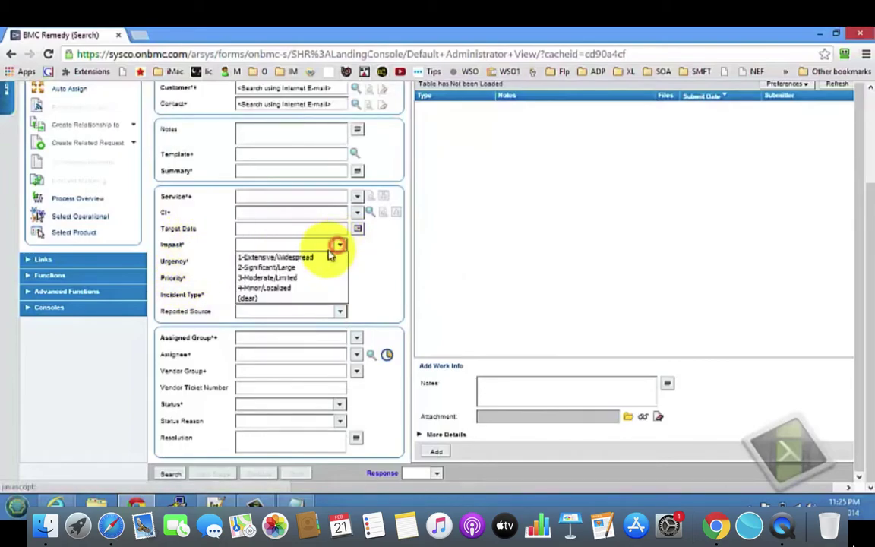
click(480, 244)
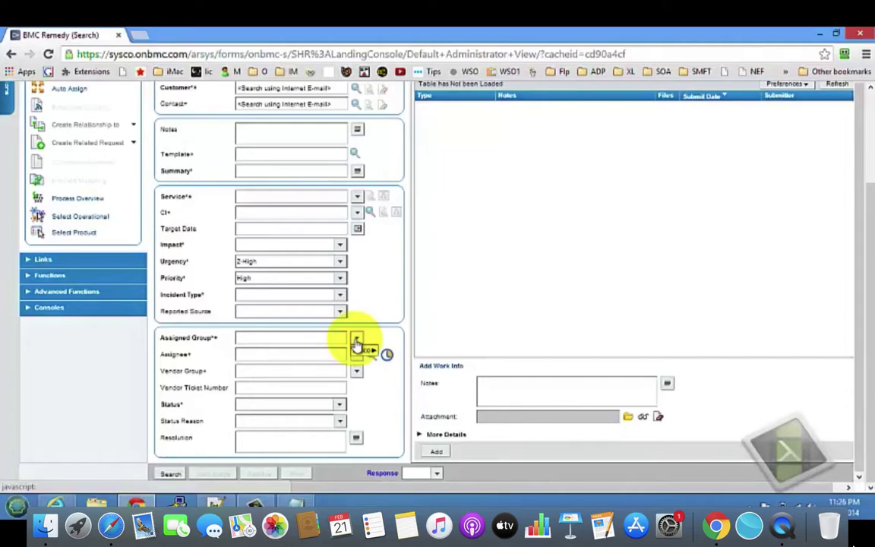
mouse_move(363, 350)
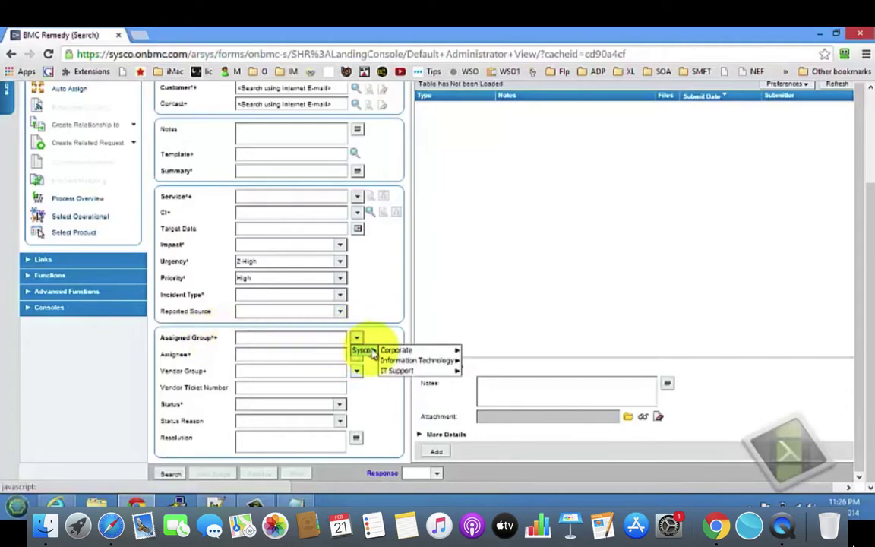
mouse_move(418, 370)
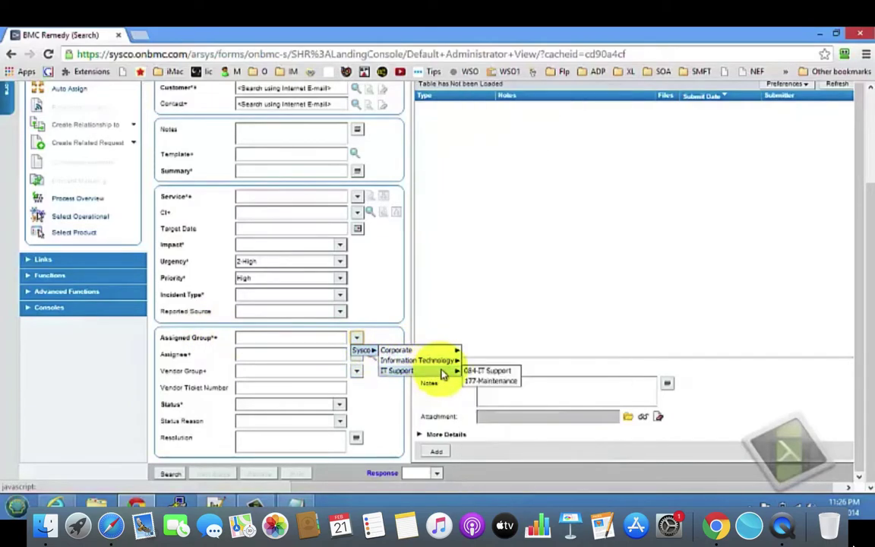
mouse_move(440, 358)
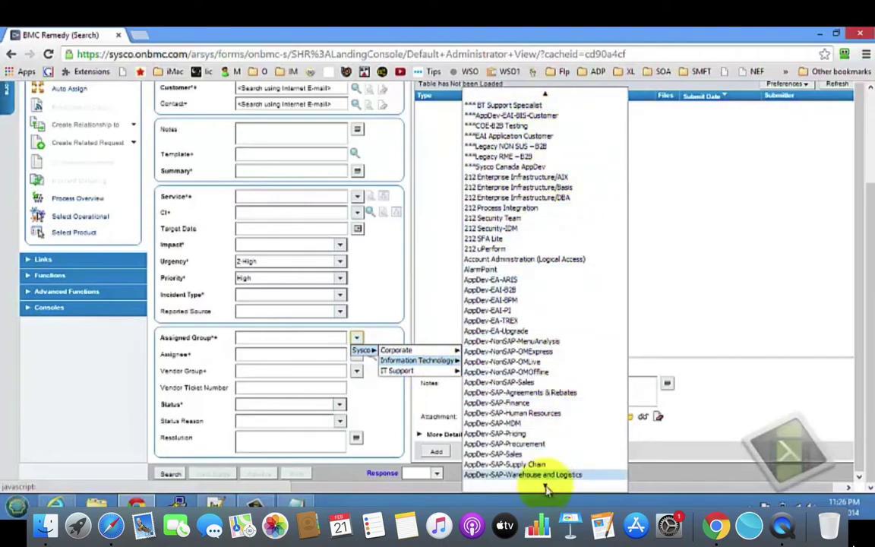
mouse_move(545, 487)
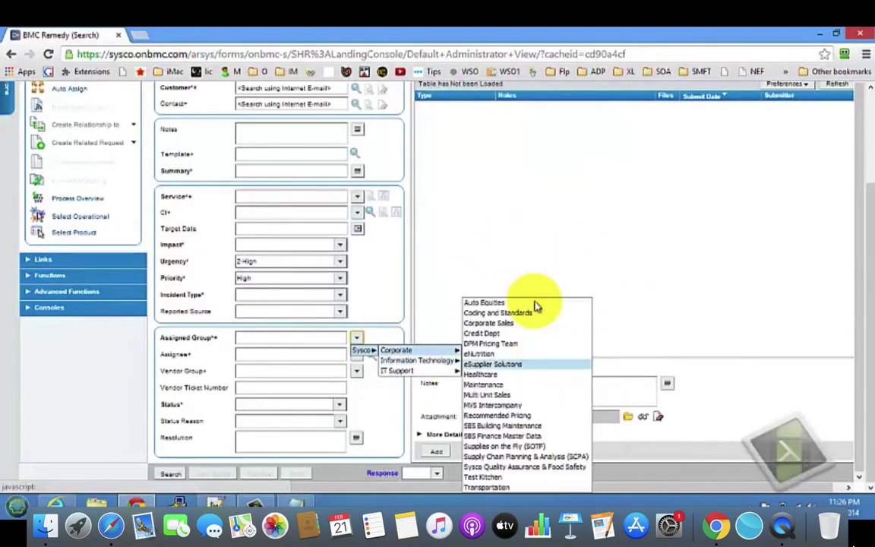
click(560, 217)
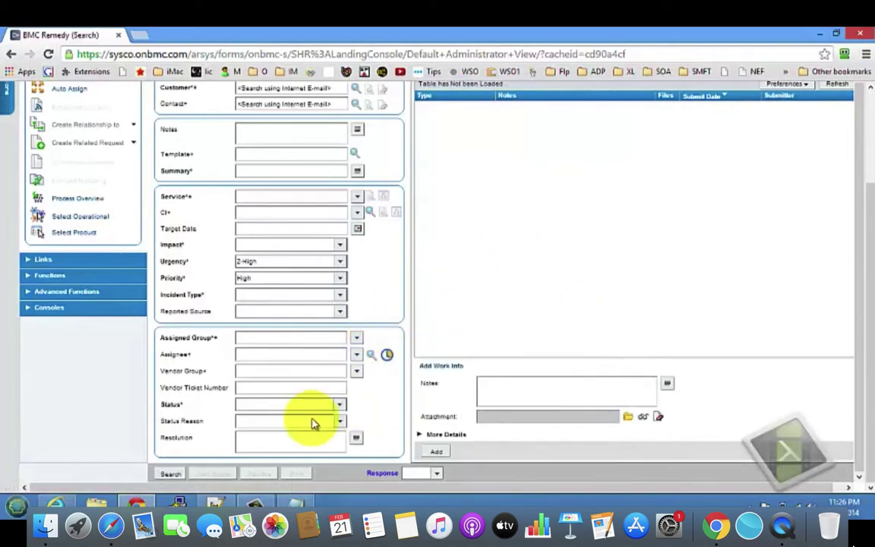
click(355, 357)
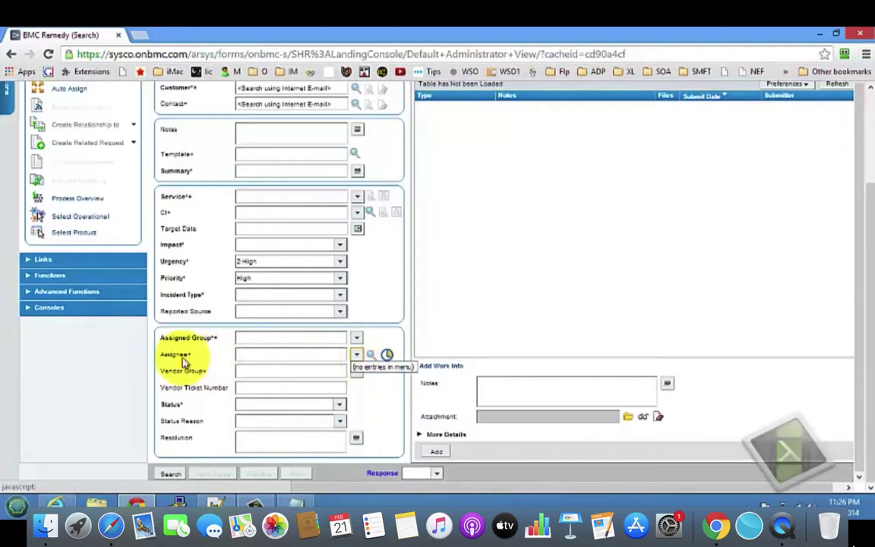
mouse_move(170, 355)
mouse_down()
mouse_move(191, 354)
mouse_move(162, 362)
mouse_up()
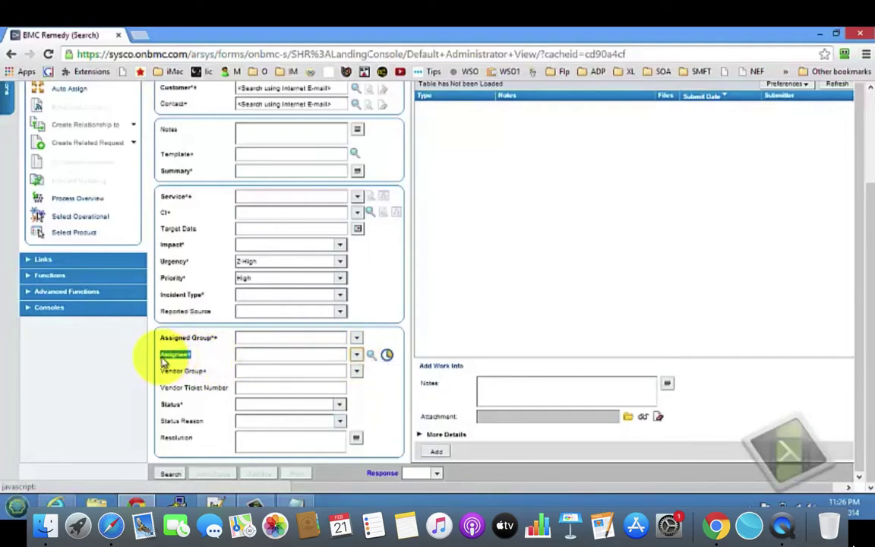
click(230, 342)
drag(230, 342, 160, 341)
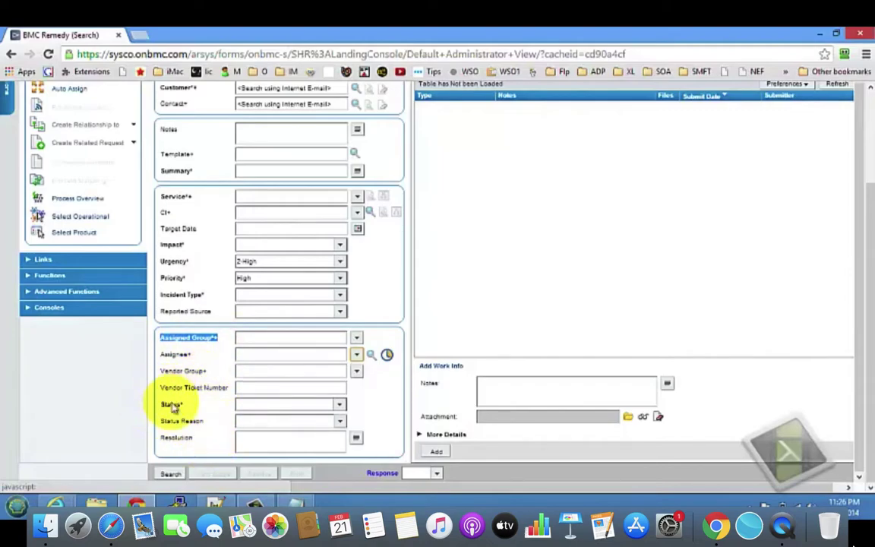
click(339, 404)
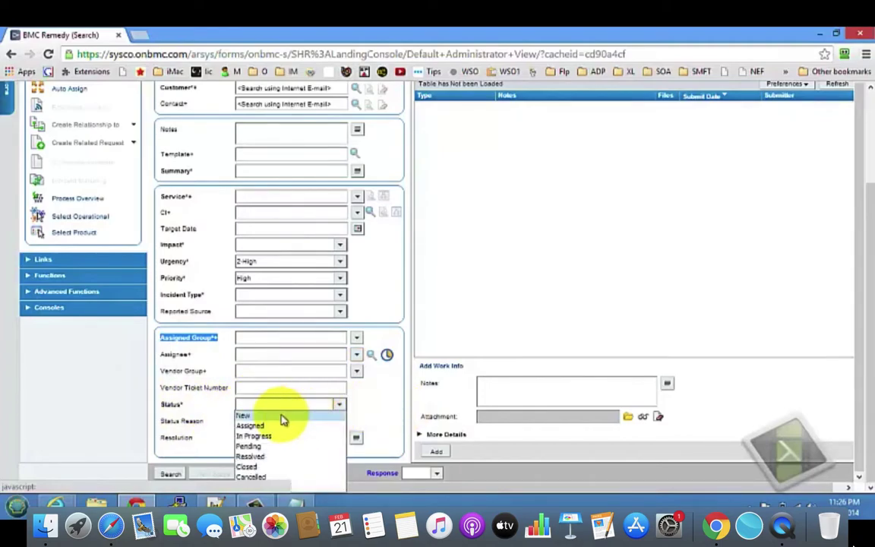
click(190, 415)
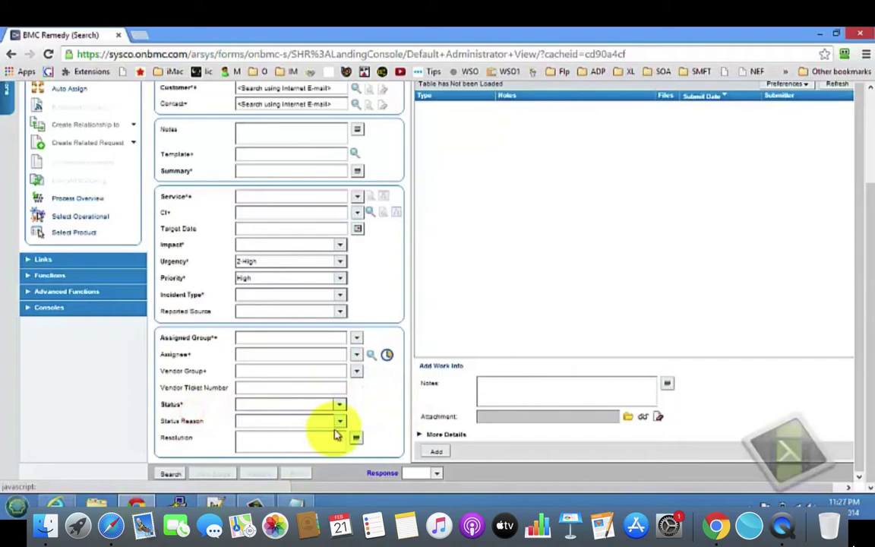
click(340, 422)
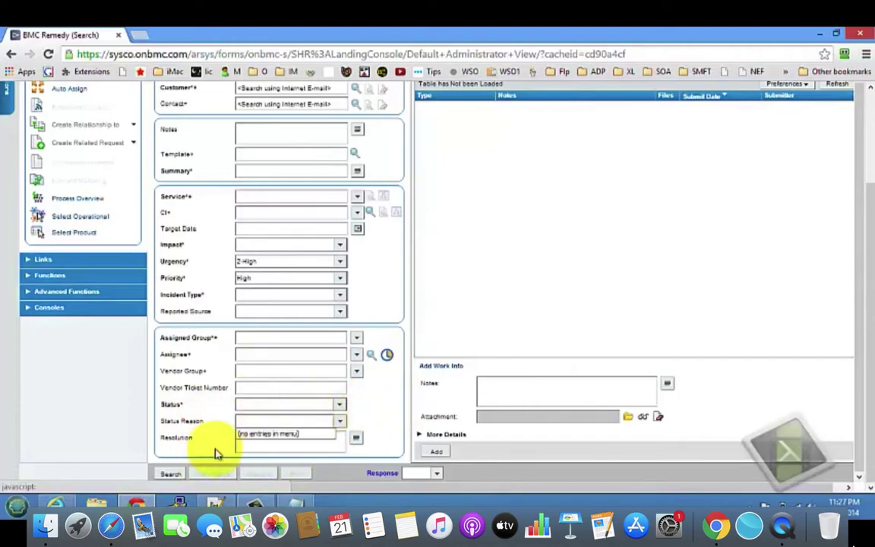
click(363, 411)
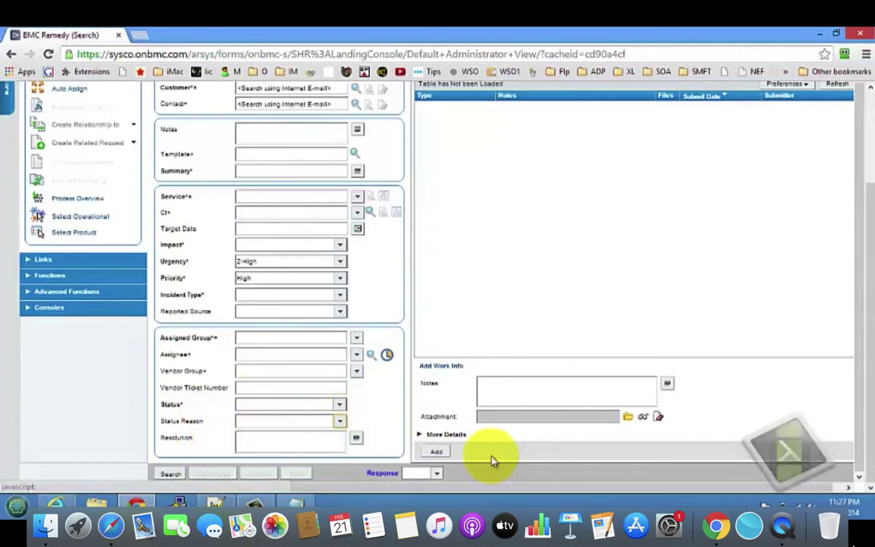
scroll(524, 405, up, 5)
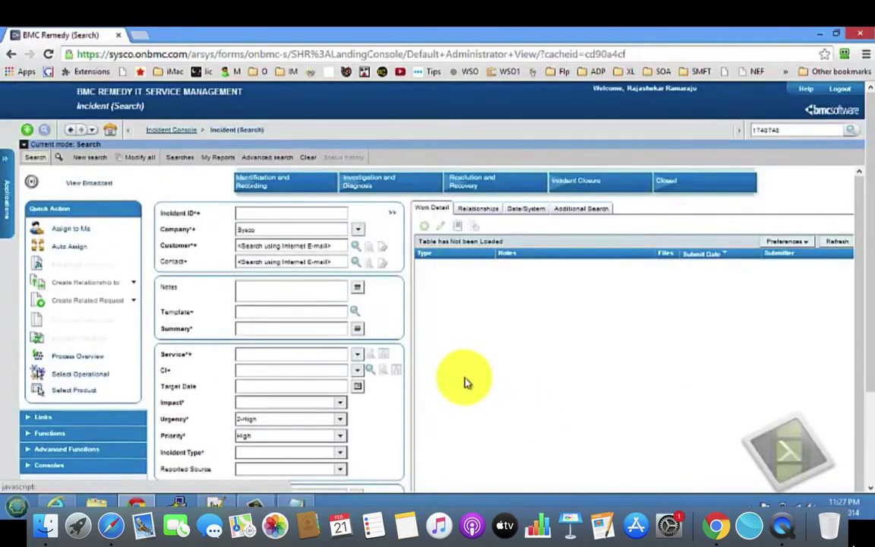
scroll(463, 376, down, 5)
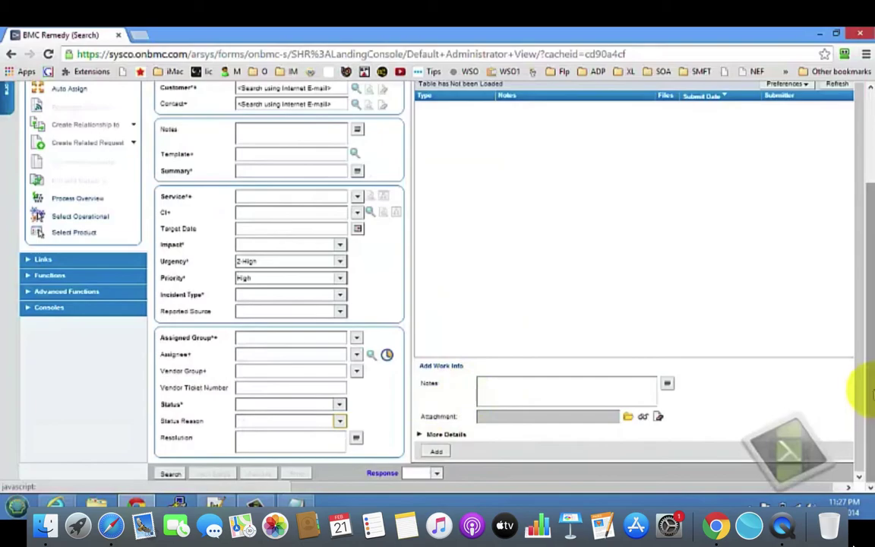
click(859, 417)
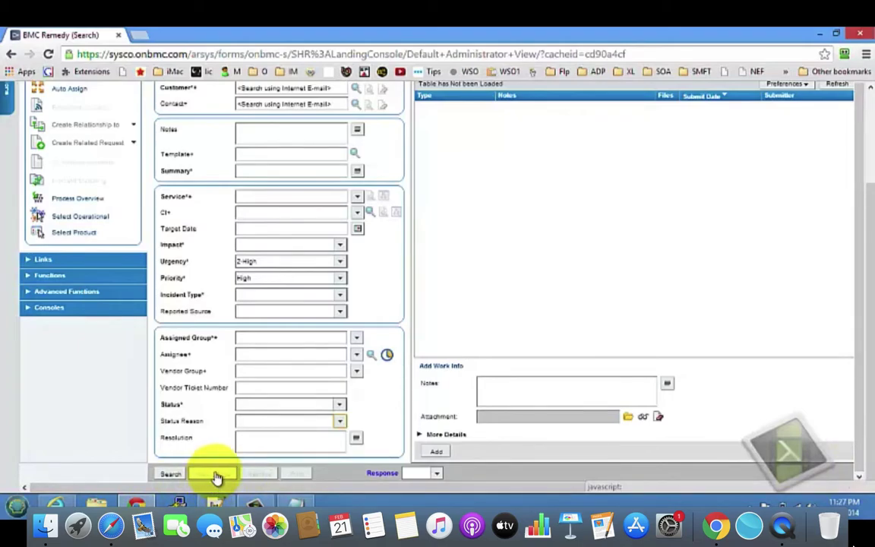
scroll(197, 442, up, 3)
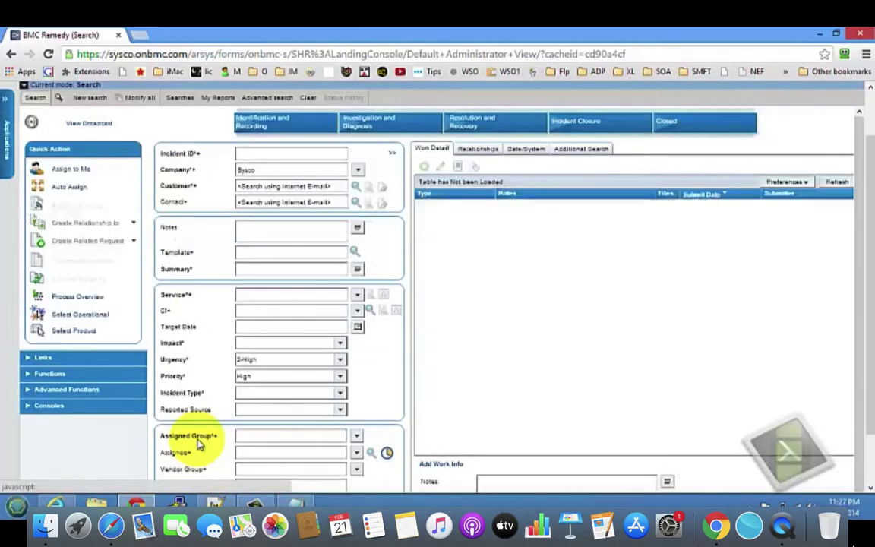
scroll(202, 448, down, 3)
drag(158, 340, 220, 348)
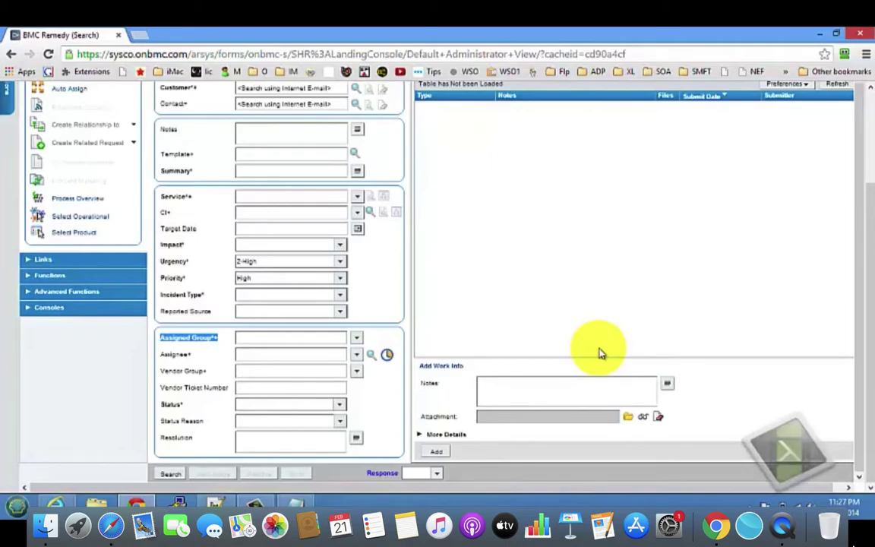
scroll(599, 352, up, 3)
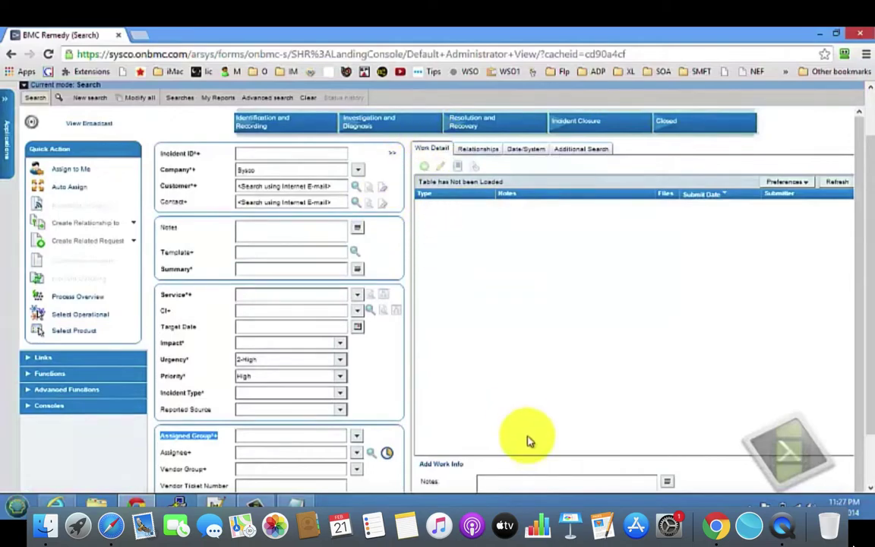
scroll(519, 427, down, 3)
click(499, 386)
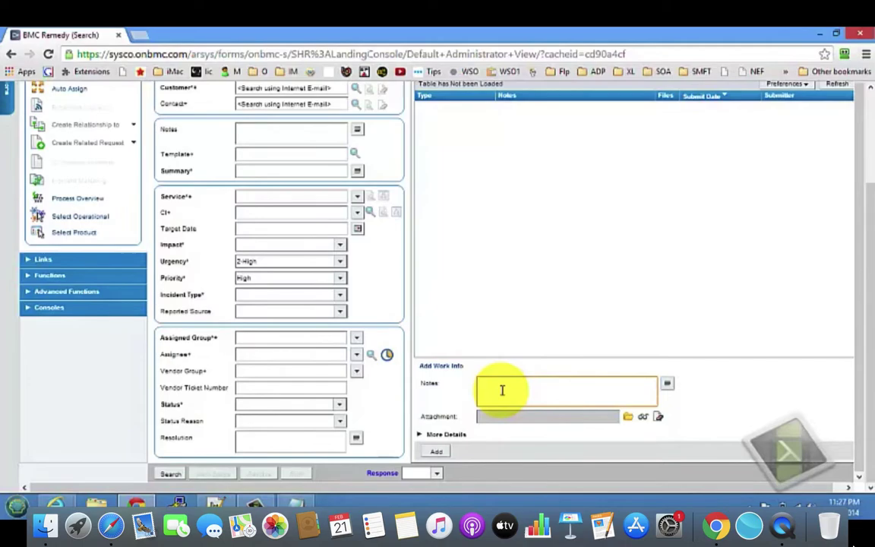
scroll(502, 389, up, 3)
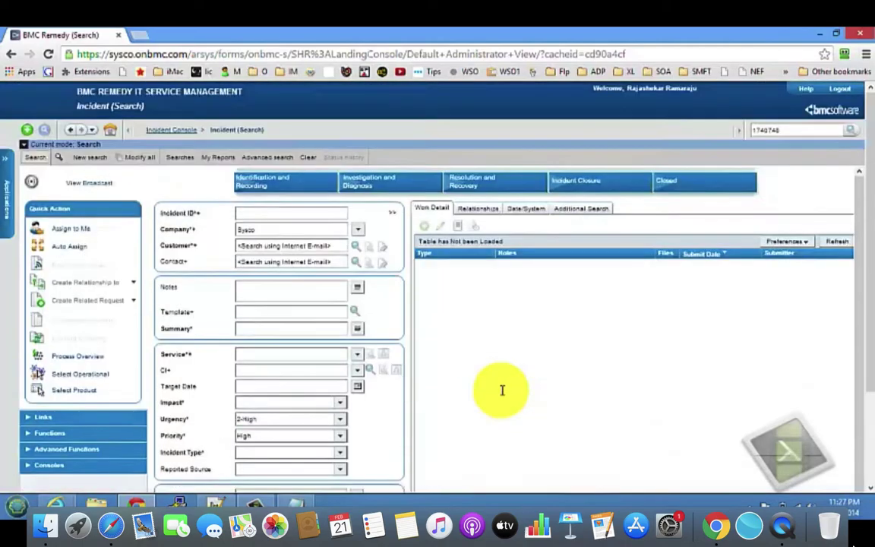
click(242, 215)
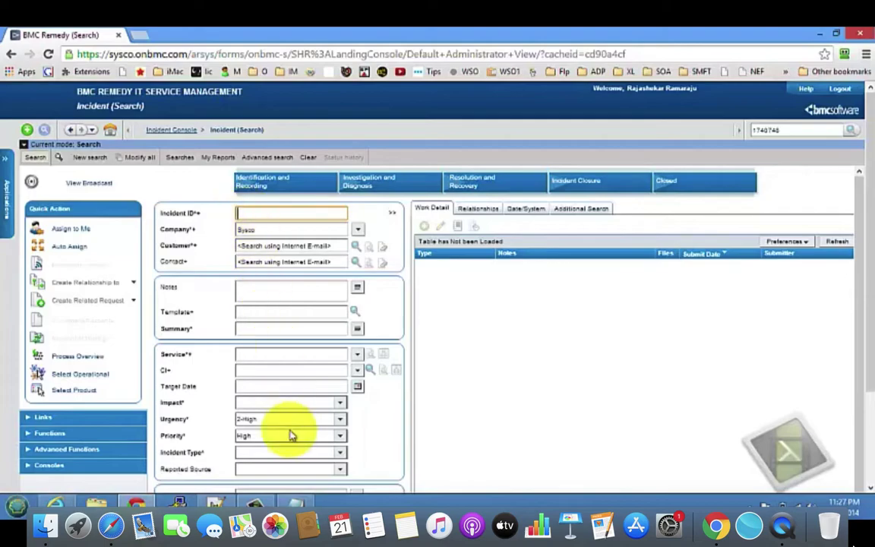
scroll(505, 357, down, 3)
click(511, 389)
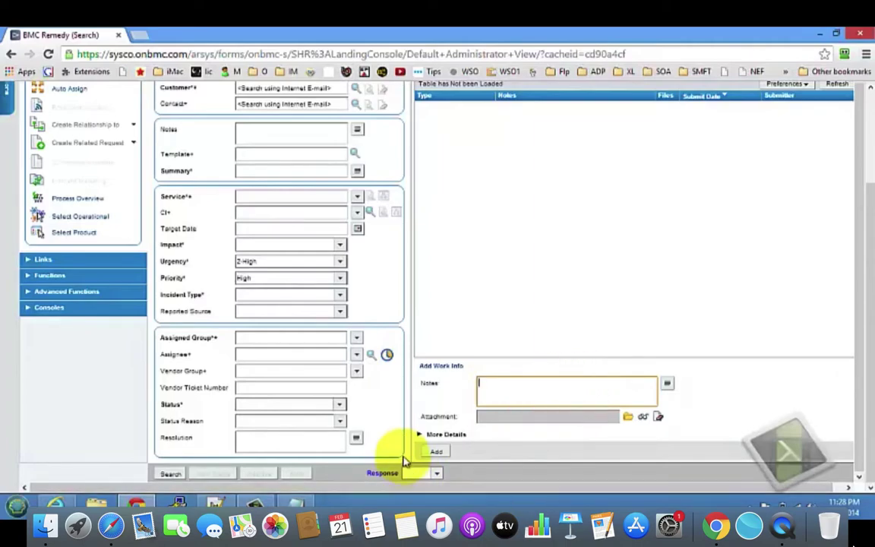
scroll(484, 310, up, 3)
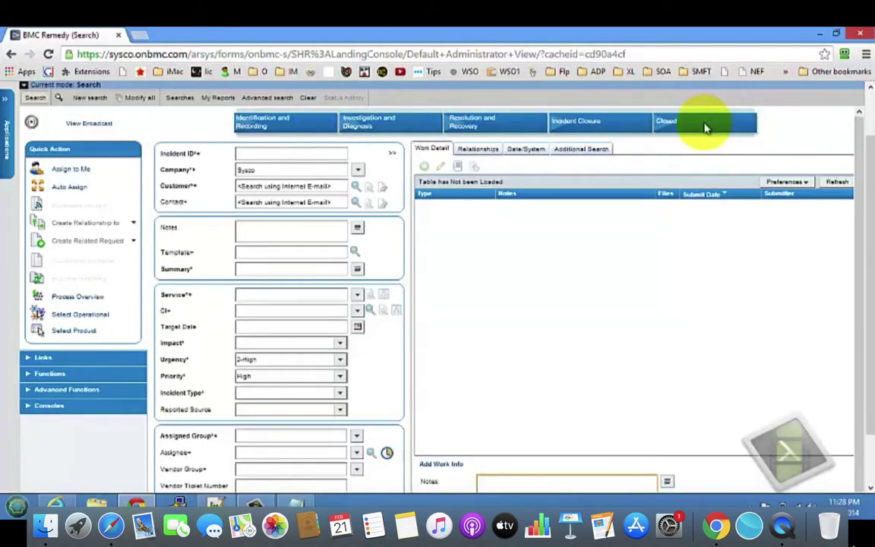
scroll(699, 140, down, 3)
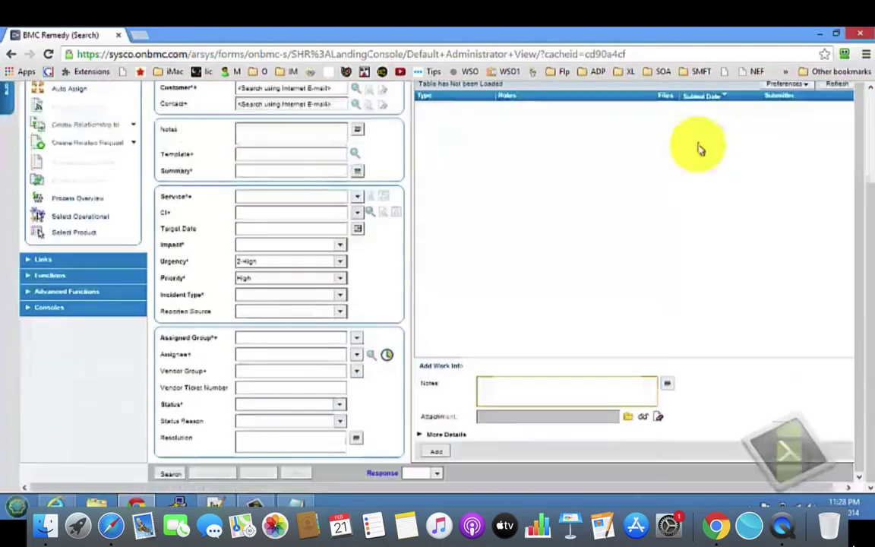
click(339, 409)
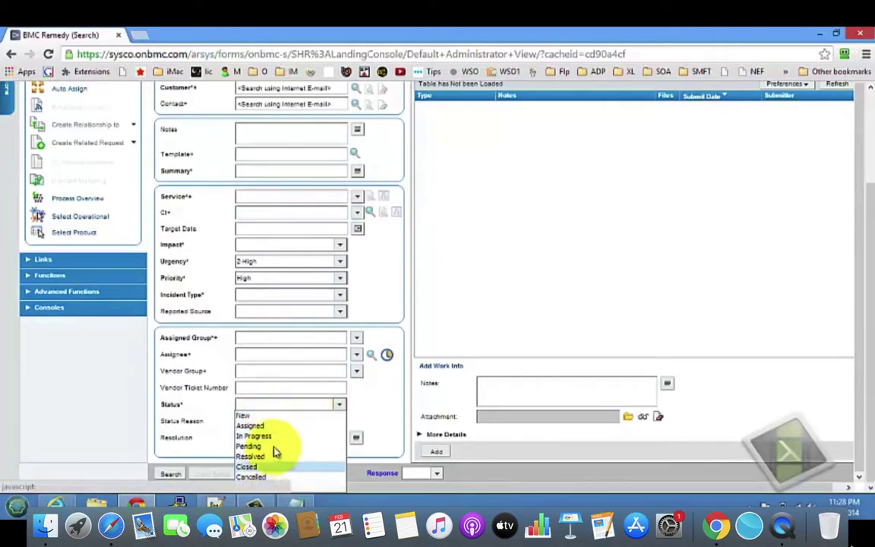
click(602, 369)
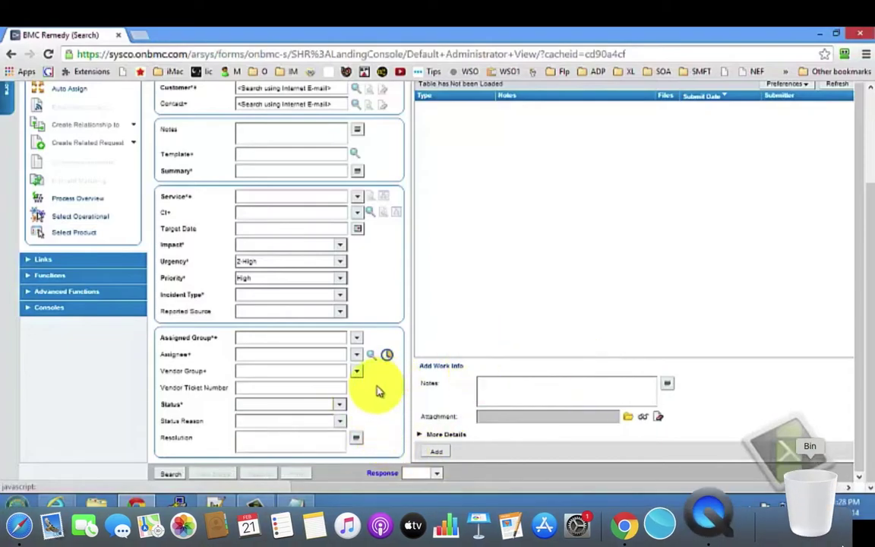
click(339, 407)
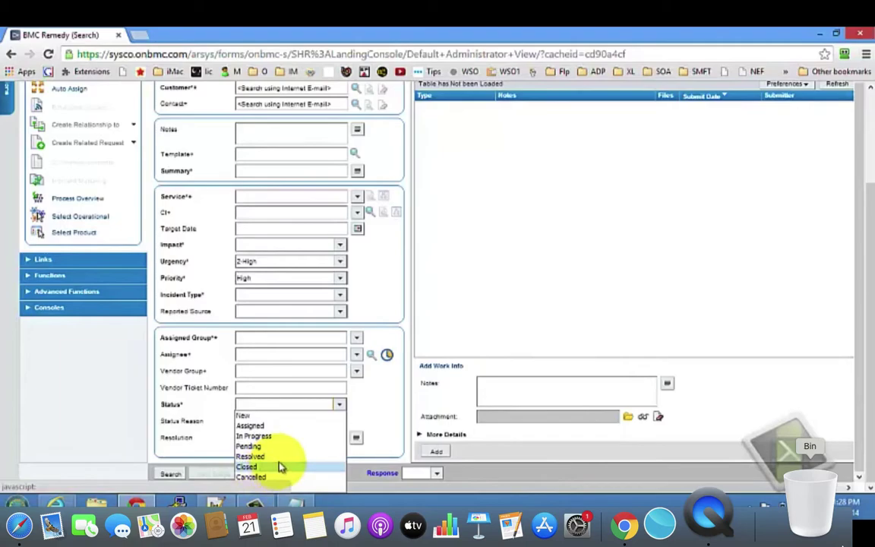
click(466, 388)
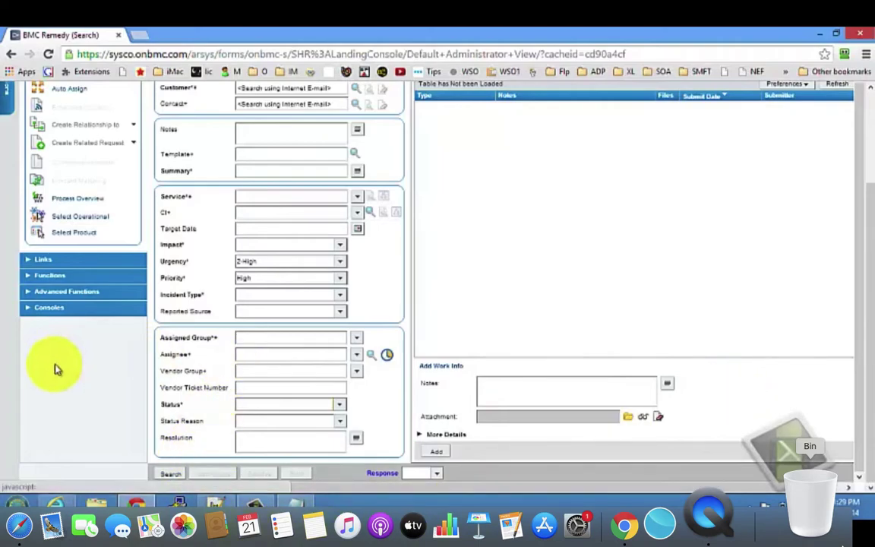
scroll(85, 375, up, 3)
scroll(86, 375, up, 2)
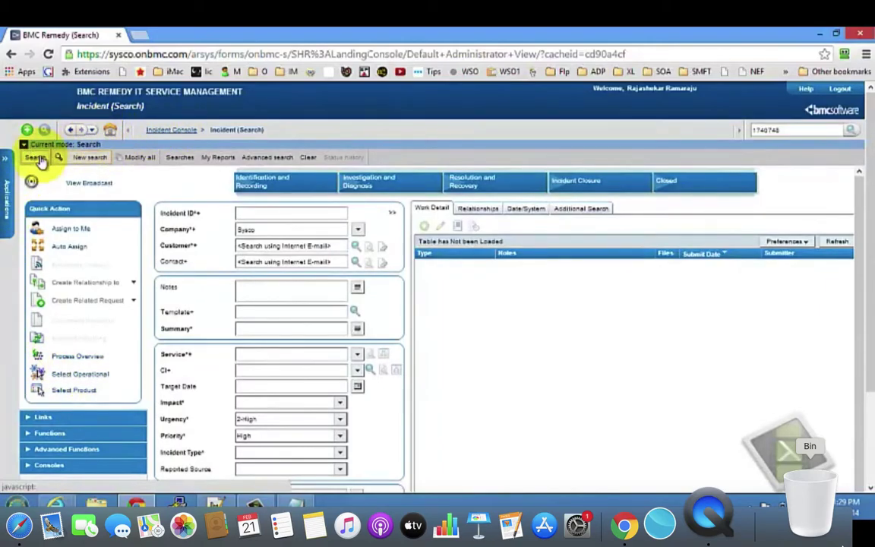
Step: Go to the IT Home Overview Console via Applications Quick Links > Home Page
click(5, 161)
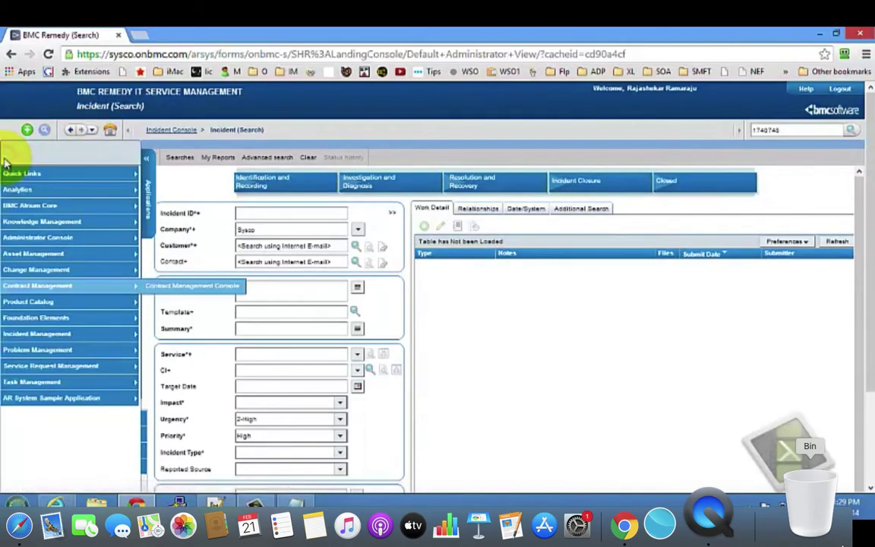
mouse_move(30, 173)
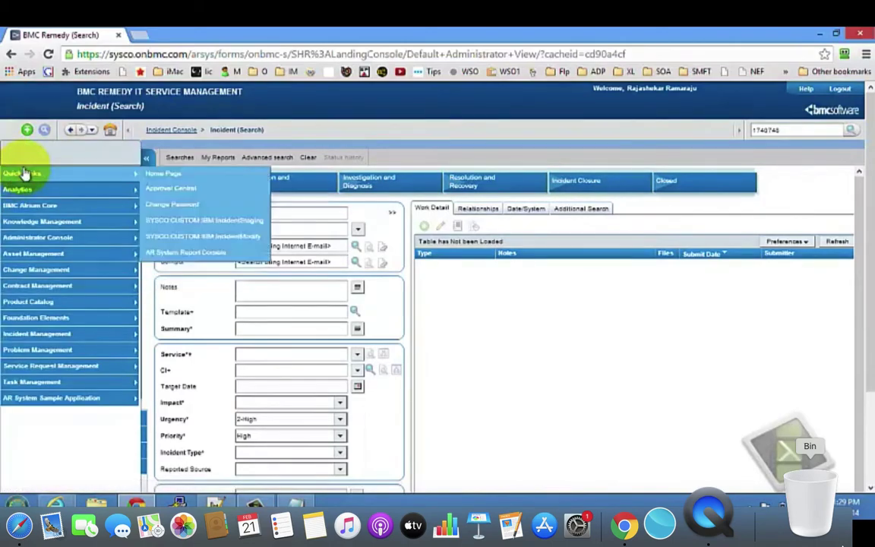
click(180, 176)
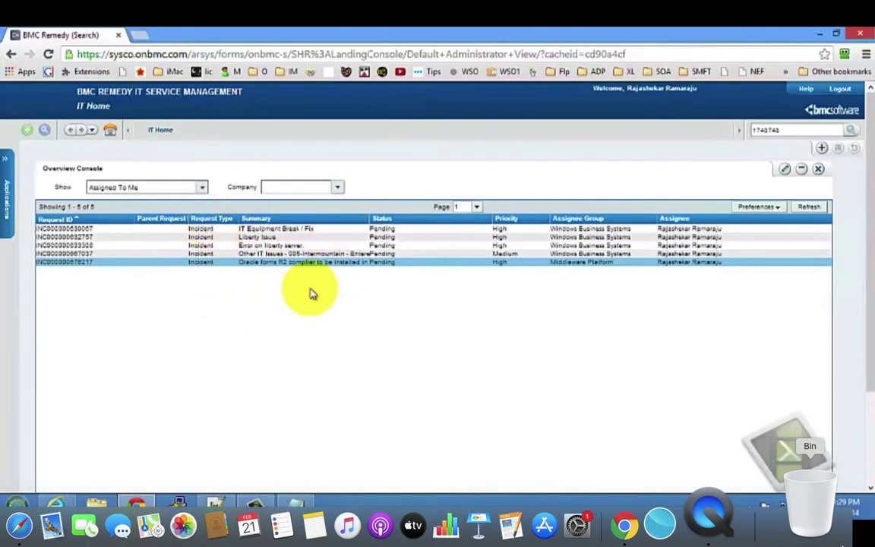
Step: Open the Liberty Issue incident and view its notes in the expanded editor, then cancel
click(66, 237)
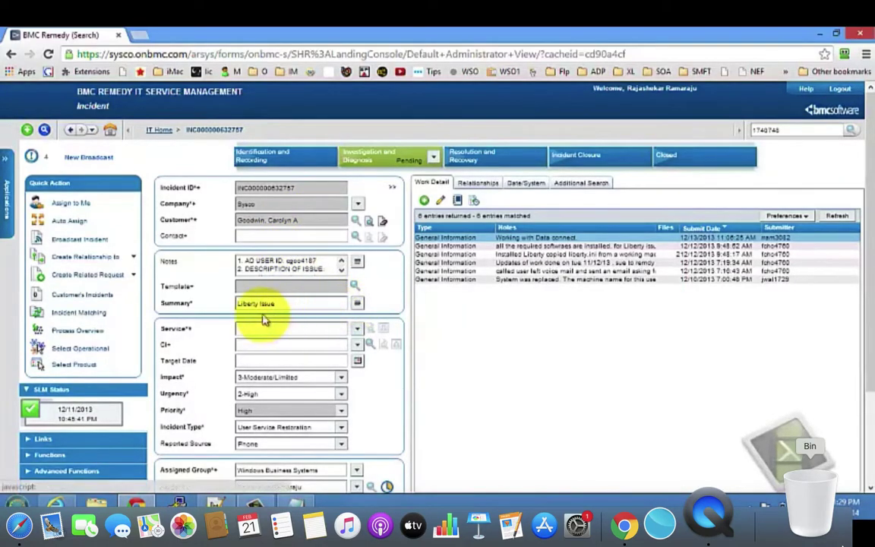
click(357, 262)
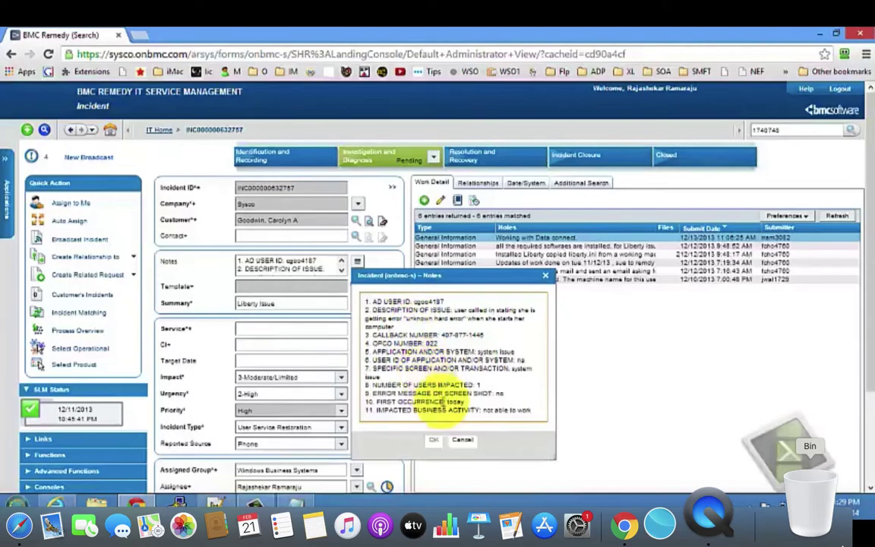
click(460, 440)
scroll(282, 367, down, 2)
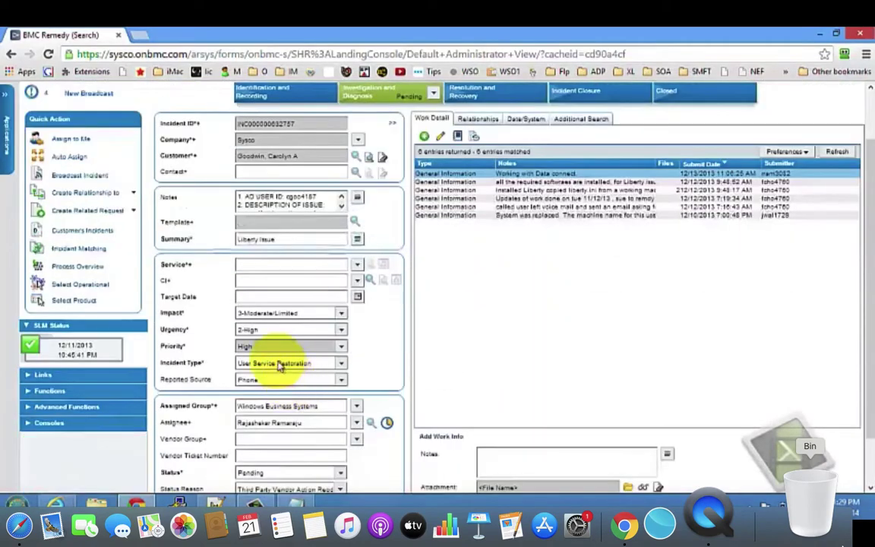
scroll(298, 350, down, 2)
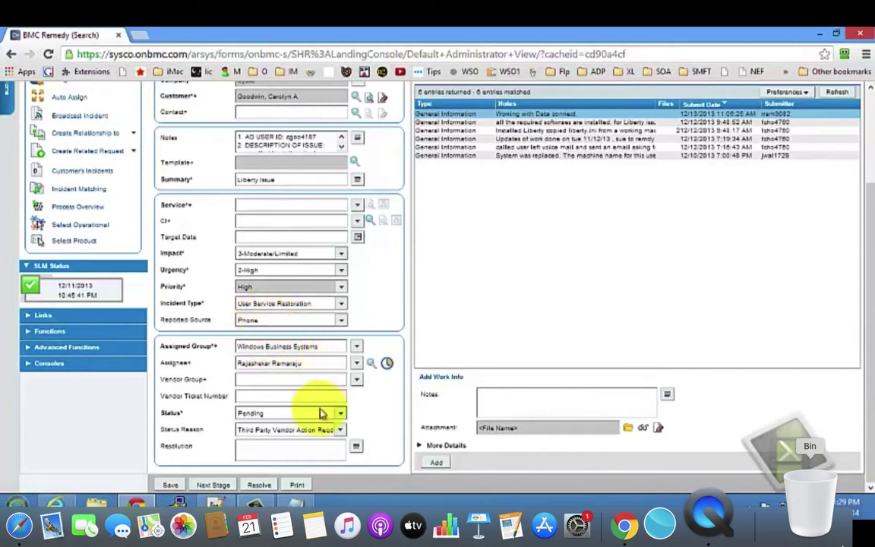
click(341, 431)
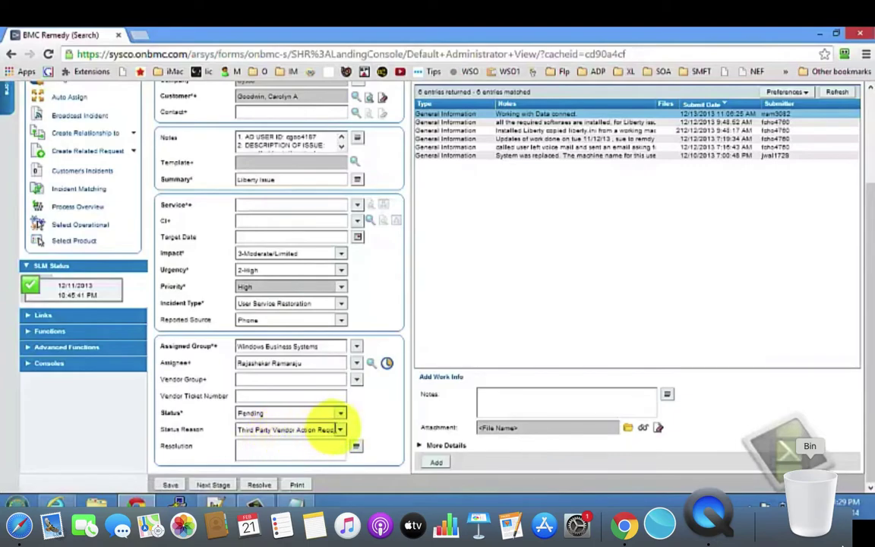
click(339, 431)
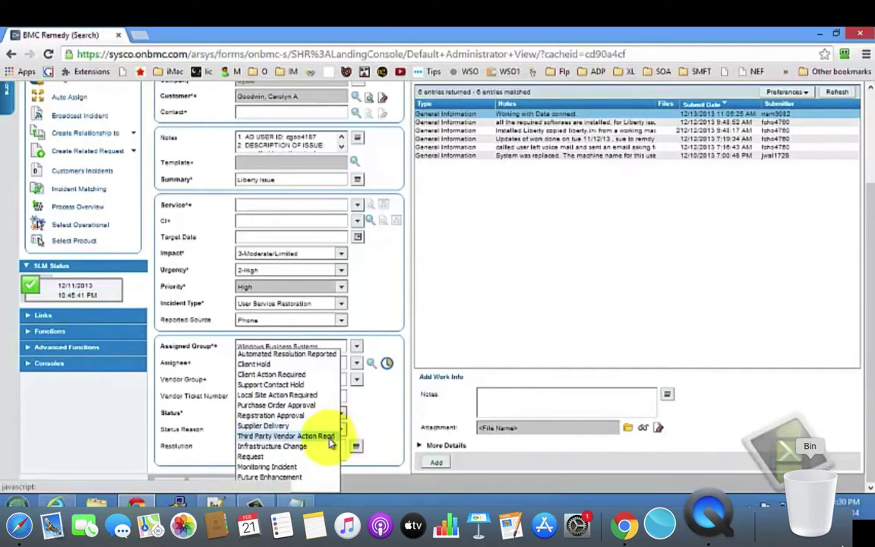
click(398, 429)
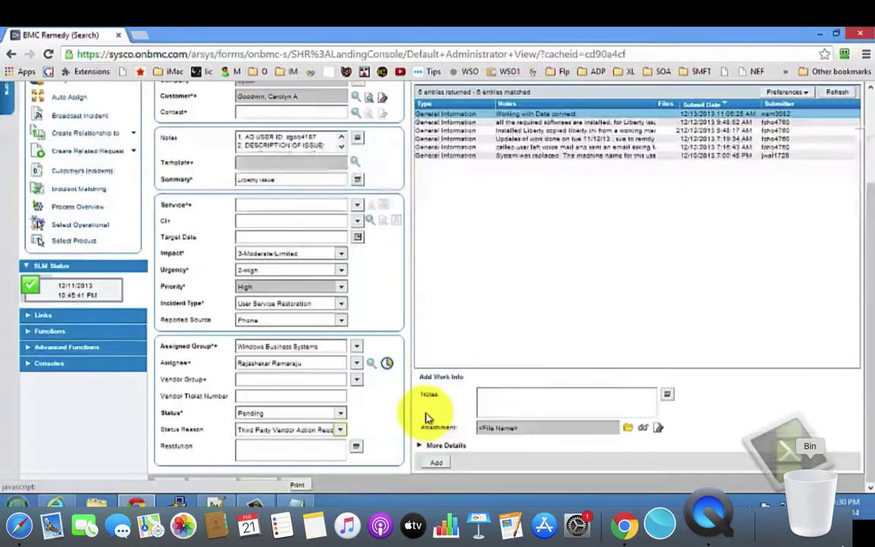
click(514, 404)
scroll(463, 287, up, 2)
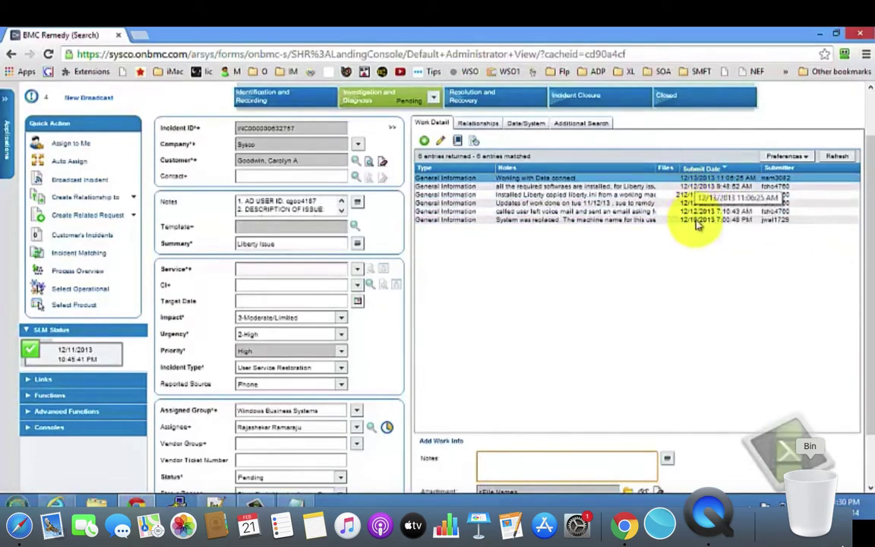
Step: Open the oldest 'System was replaced' note and read its full text listing Rumba, Business Objects, Monarch
click(595, 219)
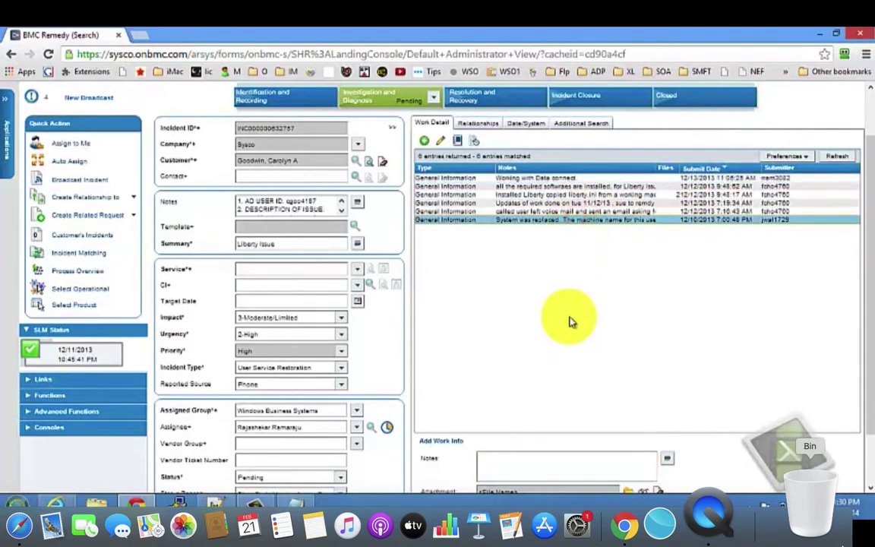
scroll(571, 320, down, 2)
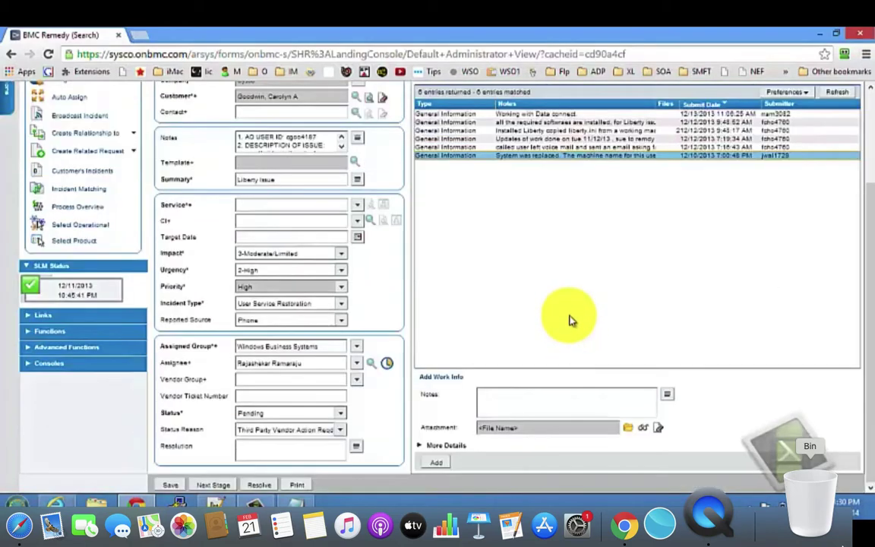
double_click(524, 157)
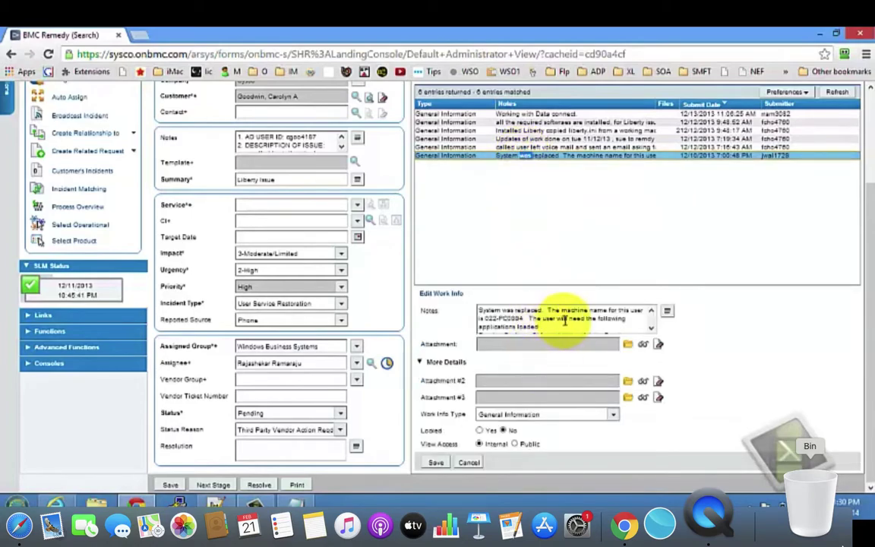
click(667, 311)
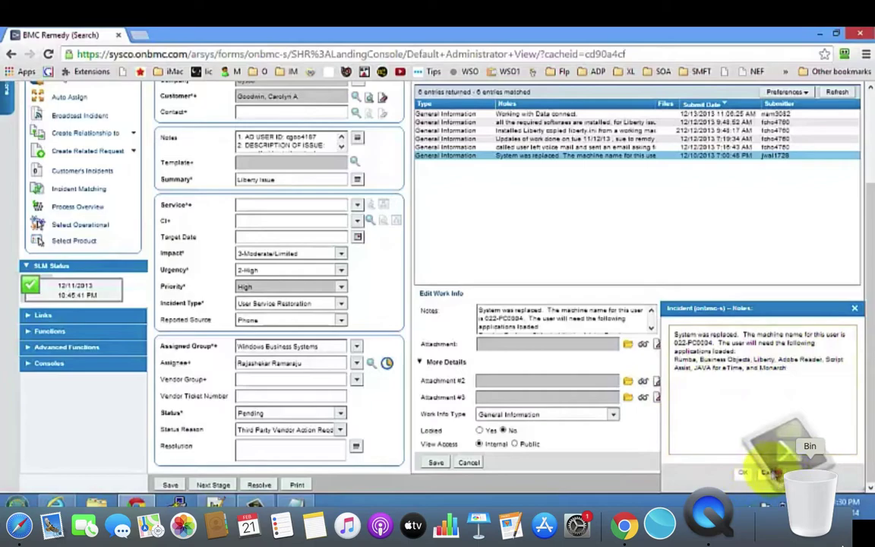
click(769, 472)
scroll(707, 358, up, 5)
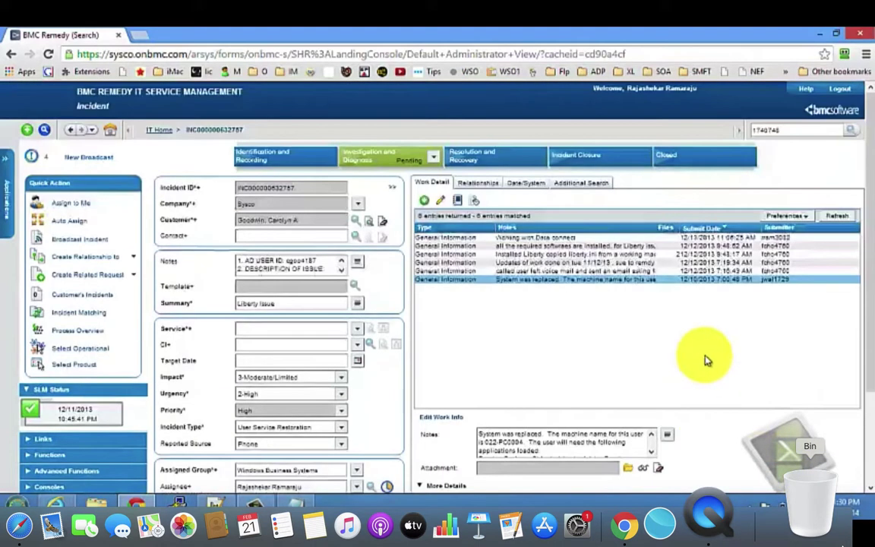
Step: Click through the voice-mail and system-replaced notes to load the 11/12/13 work-done entry
click(632, 271)
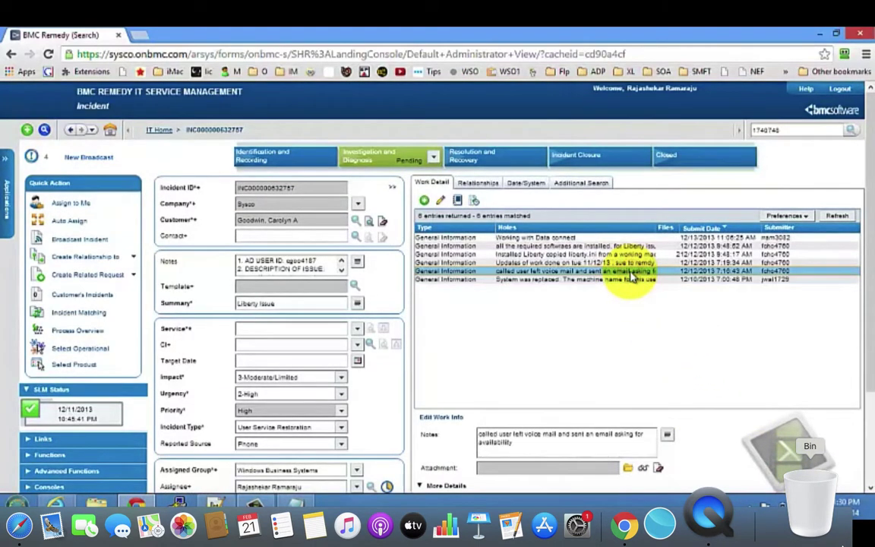
click(521, 447)
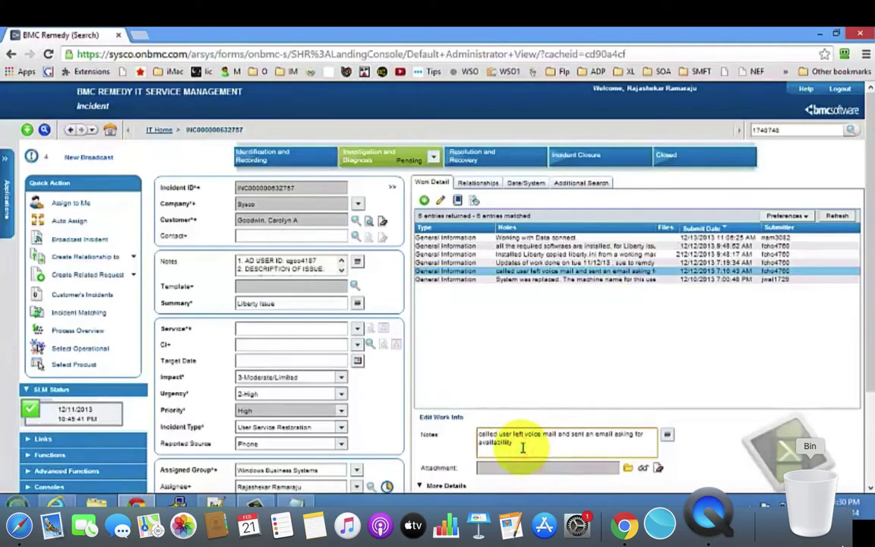
click(572, 280)
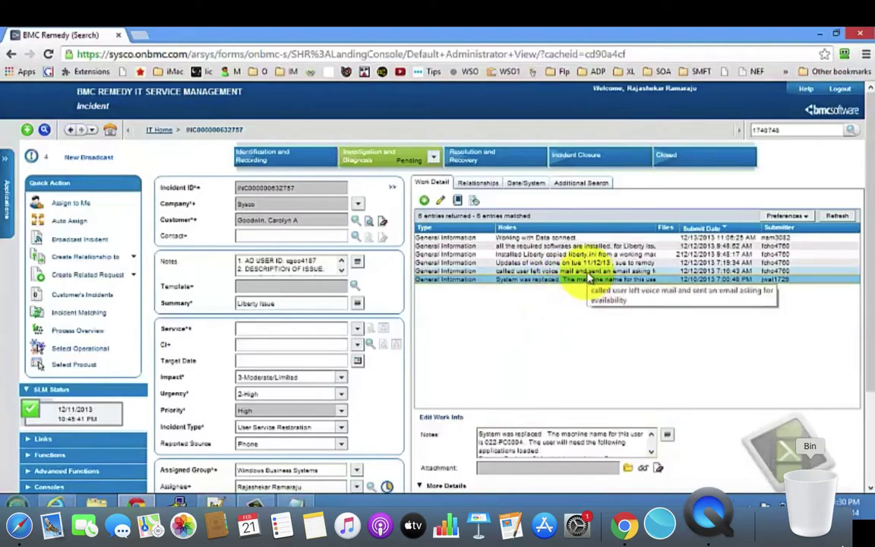
click(589, 272)
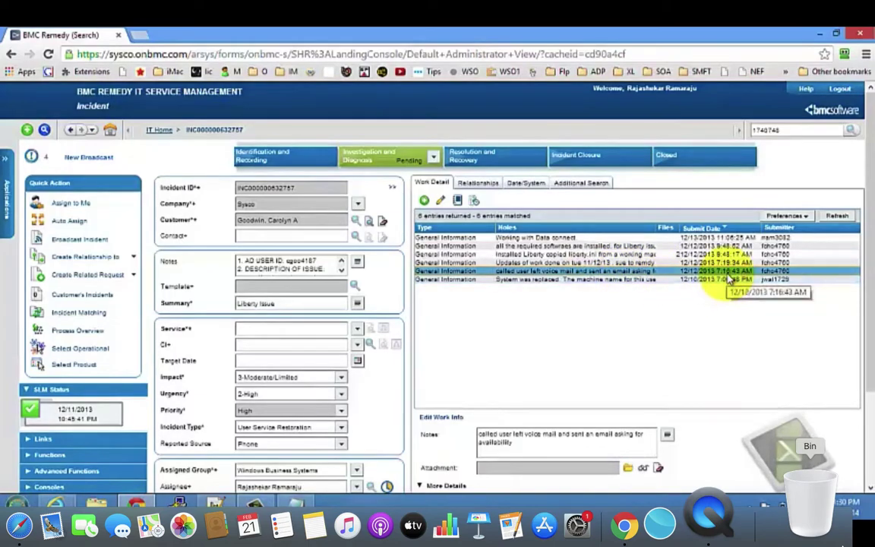
click(553, 263)
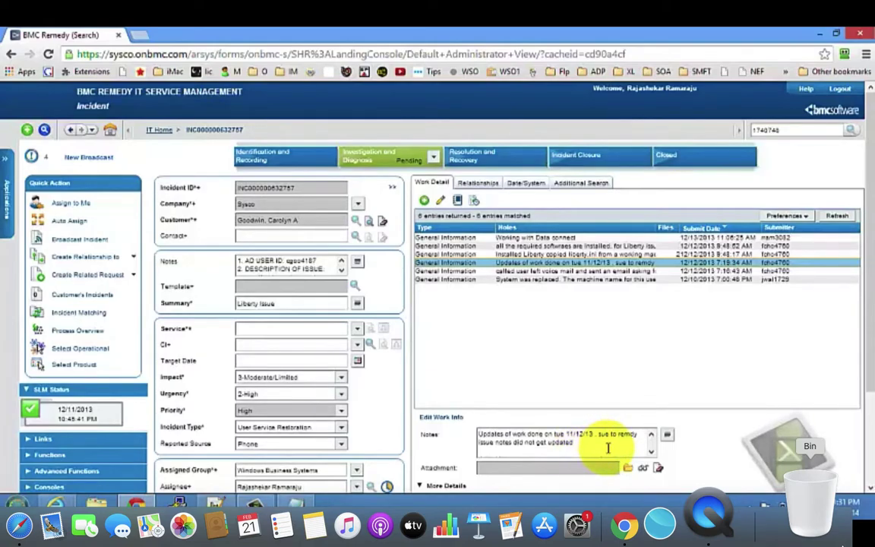
Step: Read the full work-done note in the expanded editor, highlighting its last lines, then close it
scroll(608, 448, down, 3)
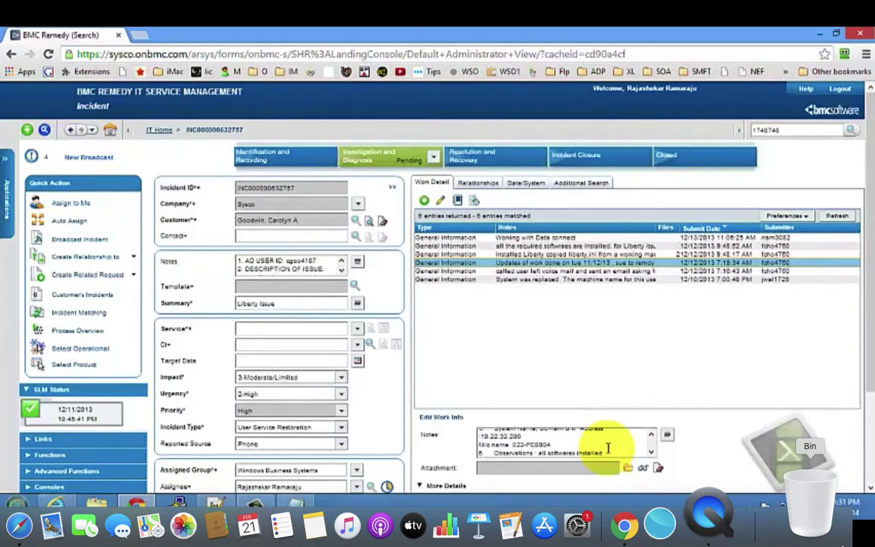
click(666, 435)
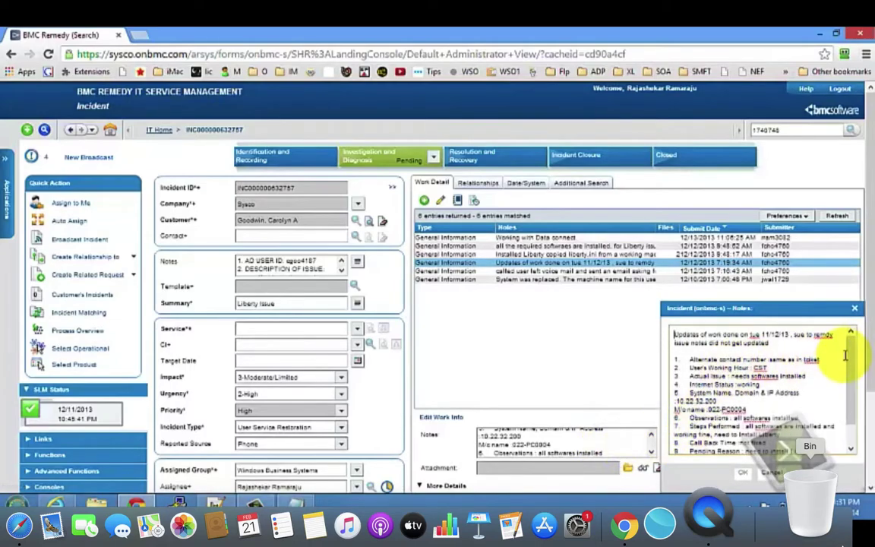
drag(852, 341, 853, 378)
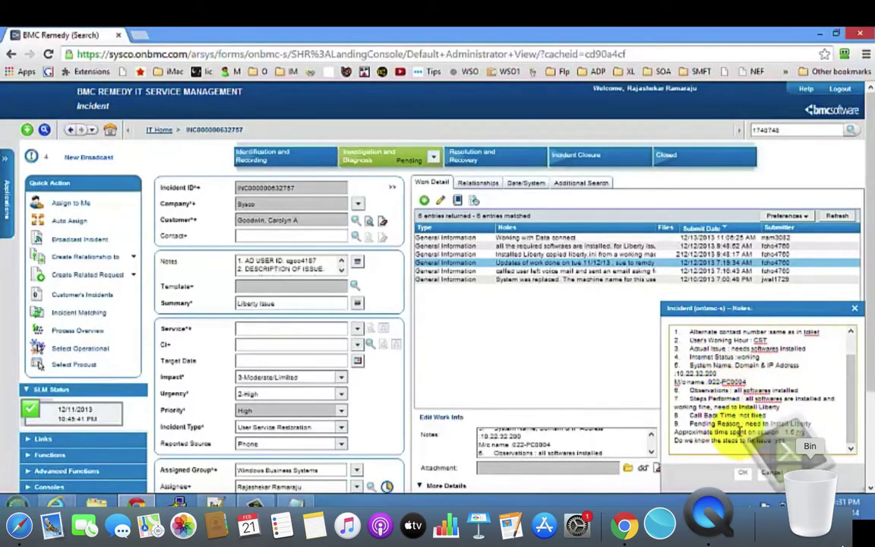
drag(748, 423, 767, 442)
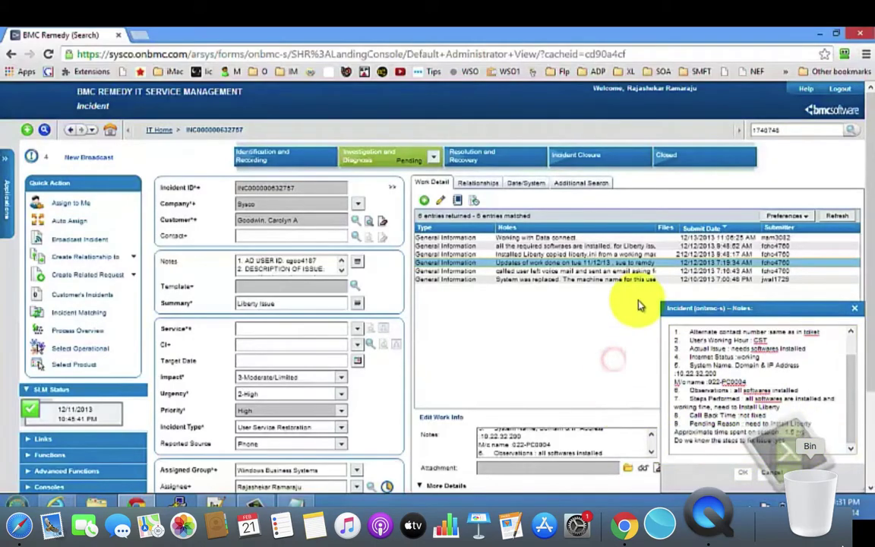
click(819, 332)
click(855, 307)
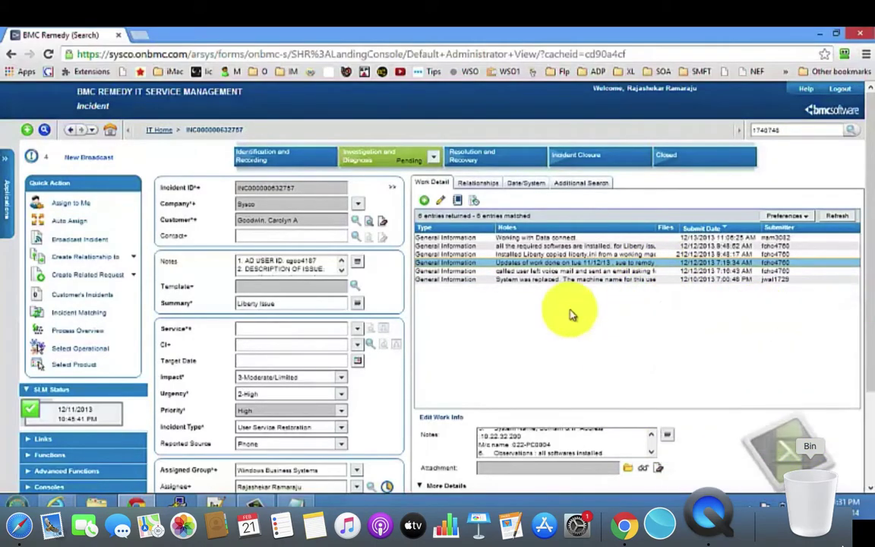
Step: Load the 'Installed Liberty copied liberty.ini' entry and show its full note about the batch-file screenshot
click(567, 255)
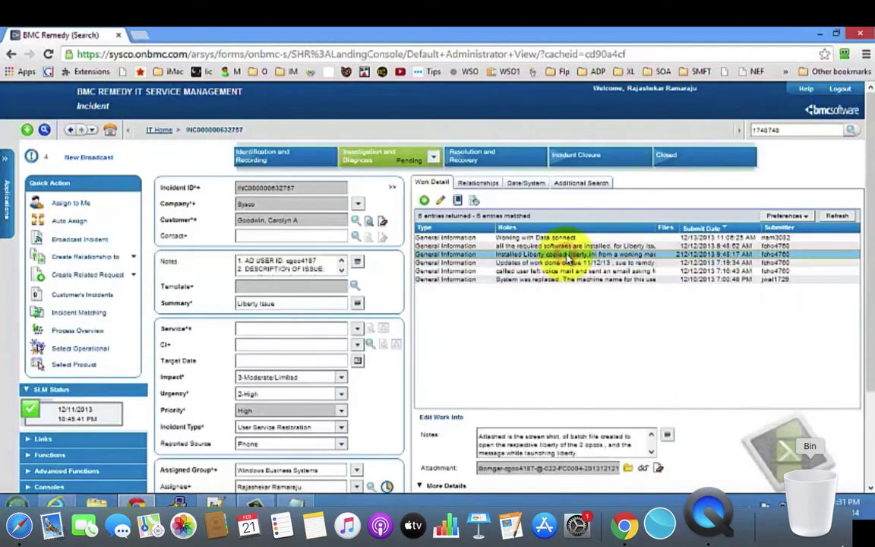
click(667, 434)
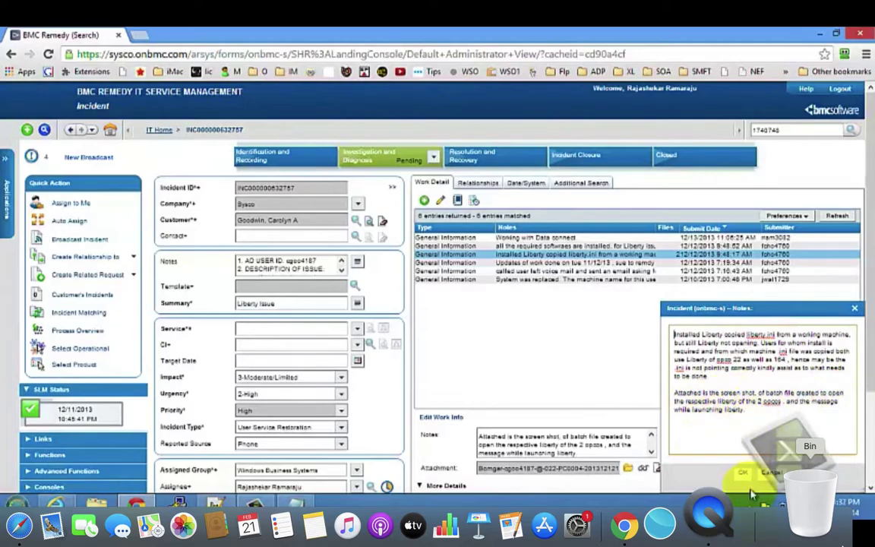
Step: Close the full-note window, keep the existing Attachment #2, and download its Bomgar screenshot PNG
click(773, 477)
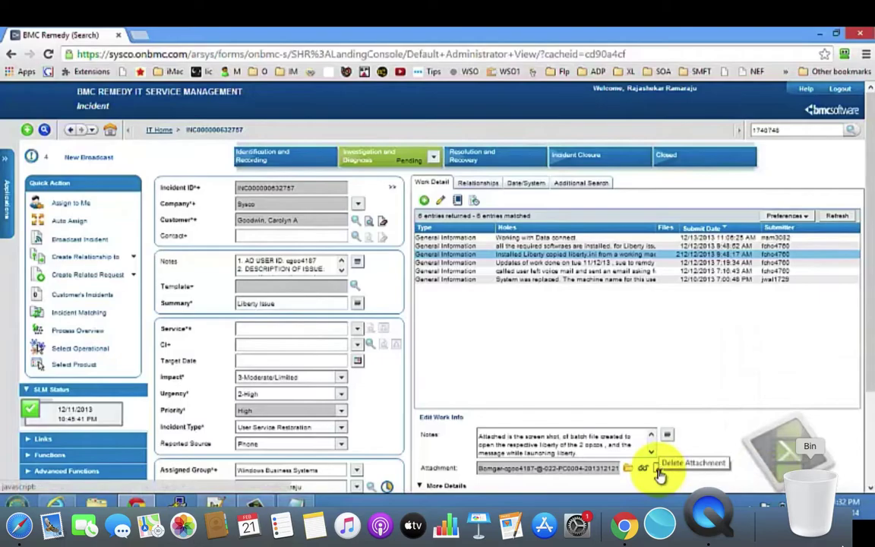
scroll(652, 428, down, 3)
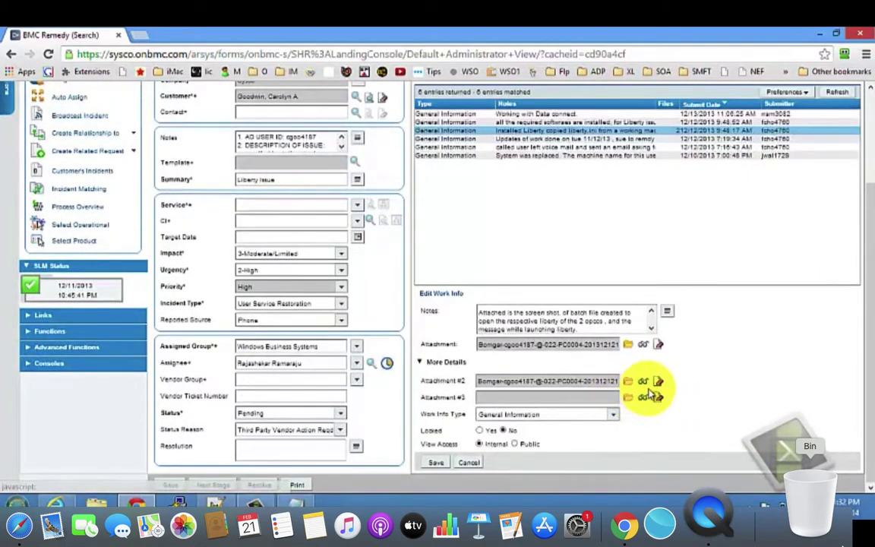
drag(484, 378, 702, 379)
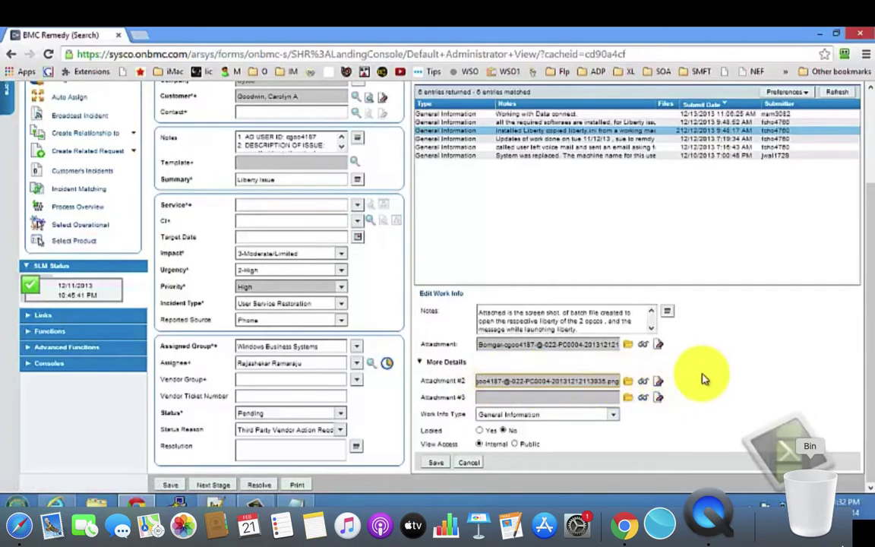
click(628, 382)
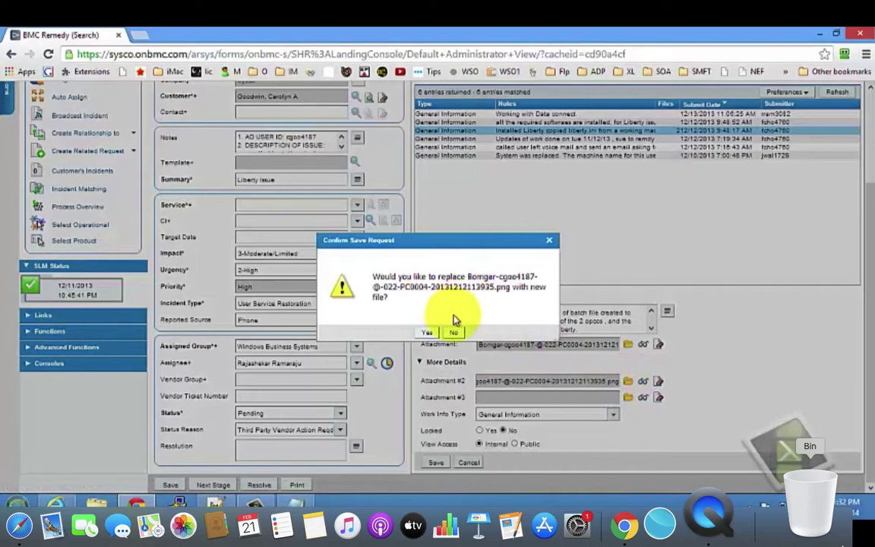
click(455, 334)
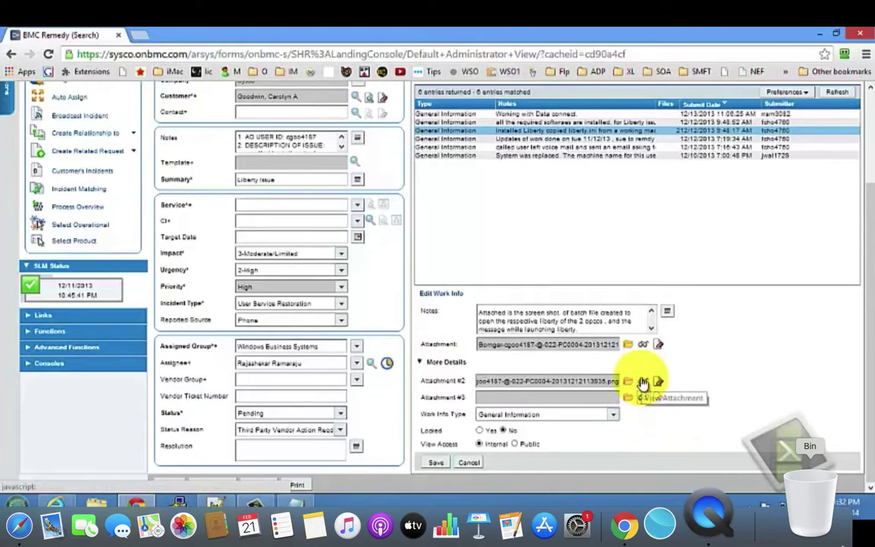
click(642, 381)
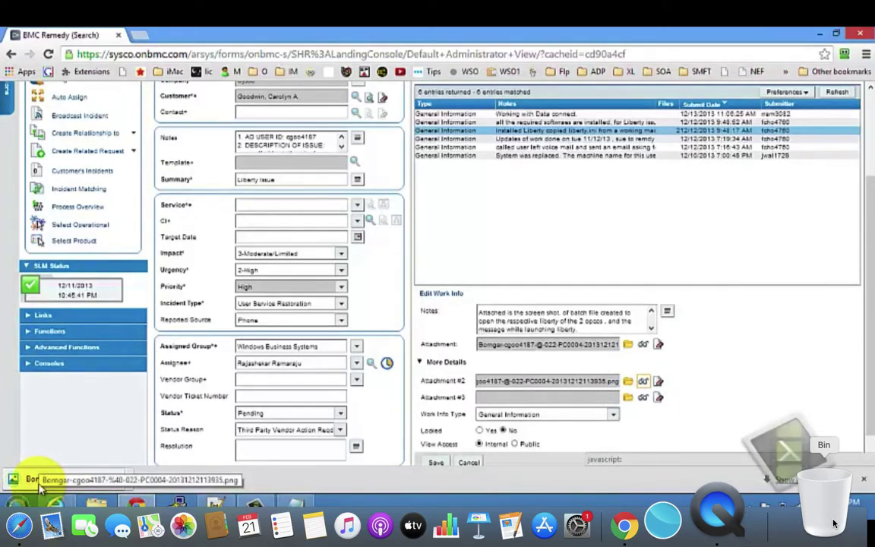
Step: Open the downloaded screenshot, then exit the course video's full-screen playback
click(61, 480)
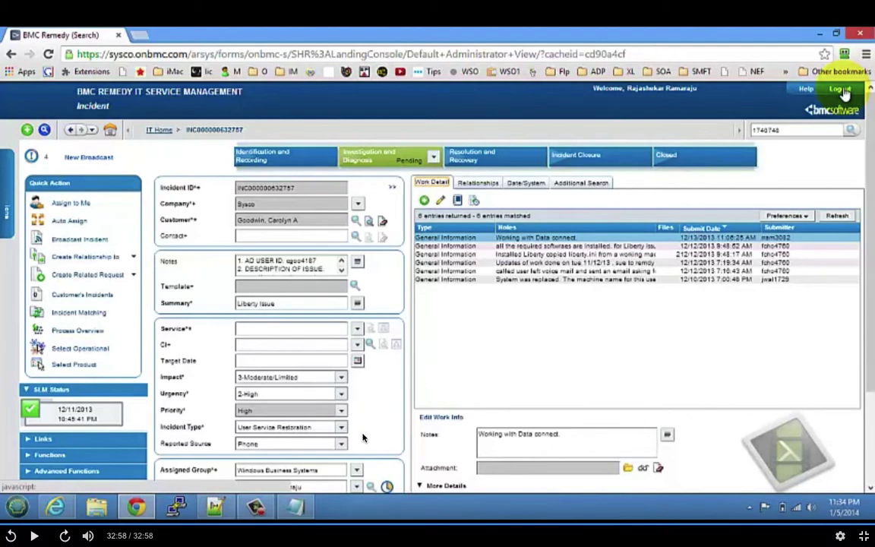
click(865, 536)
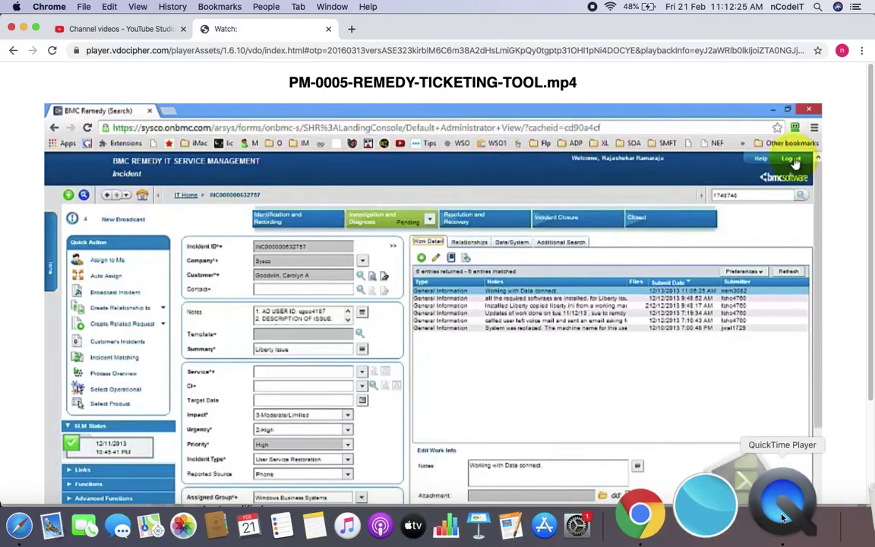
Step: Bring the Moodle Day6 course page forward and select row 5's rebrand.ly/ncdpm0006 link
click(118, 514)
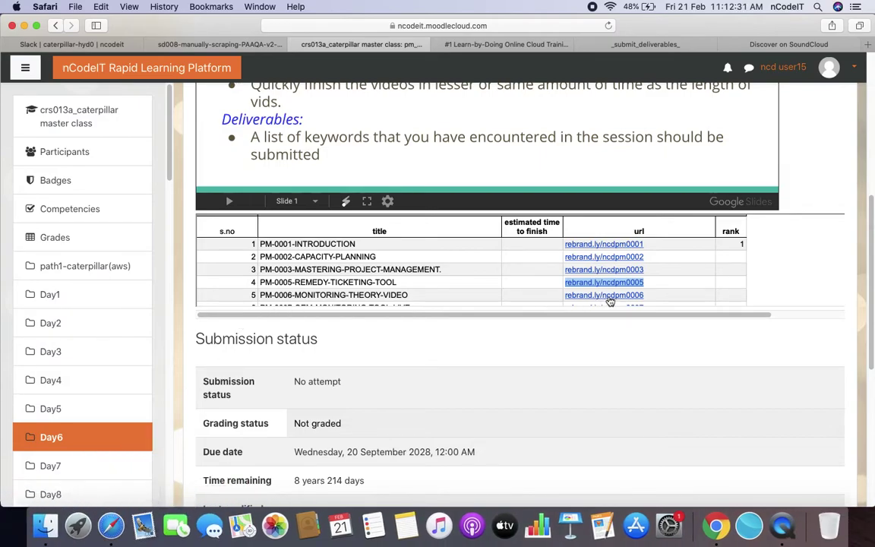
triple_click(649, 297)
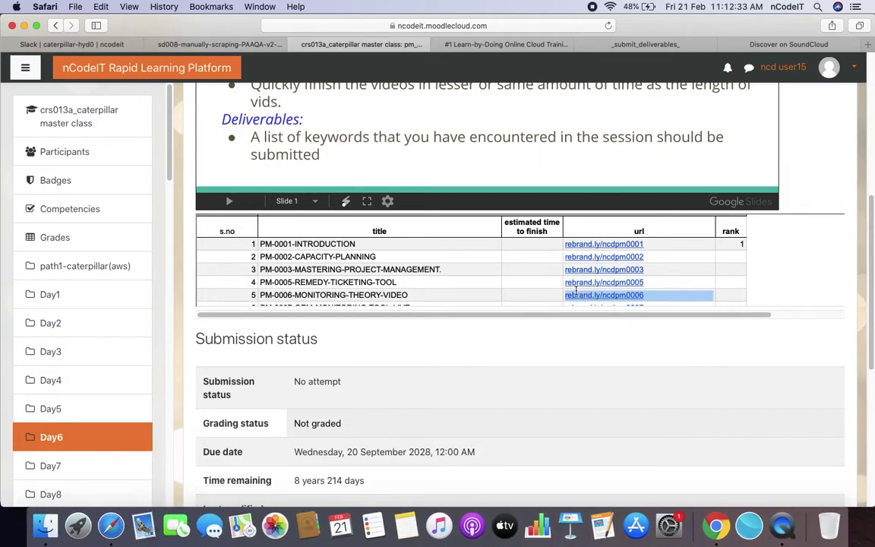
click(549, 295)
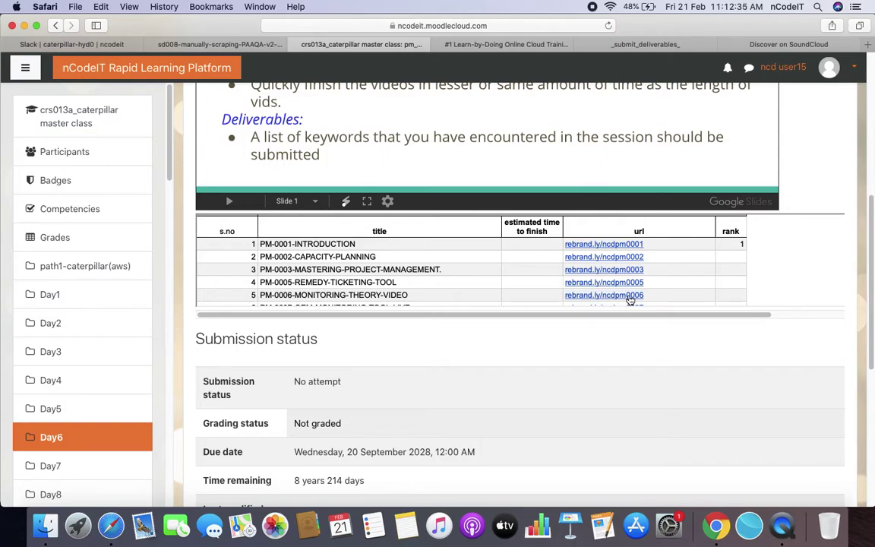
drag(644, 298, 560, 292)
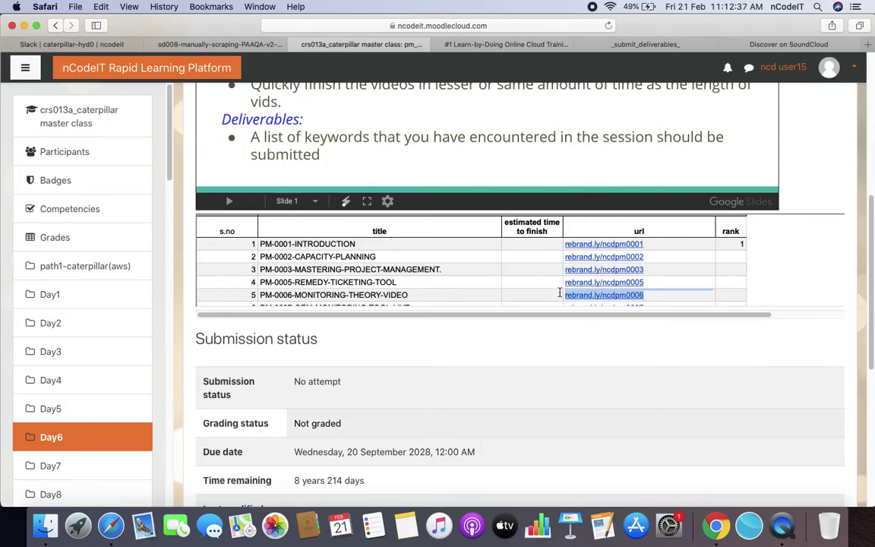
click(567, 296)
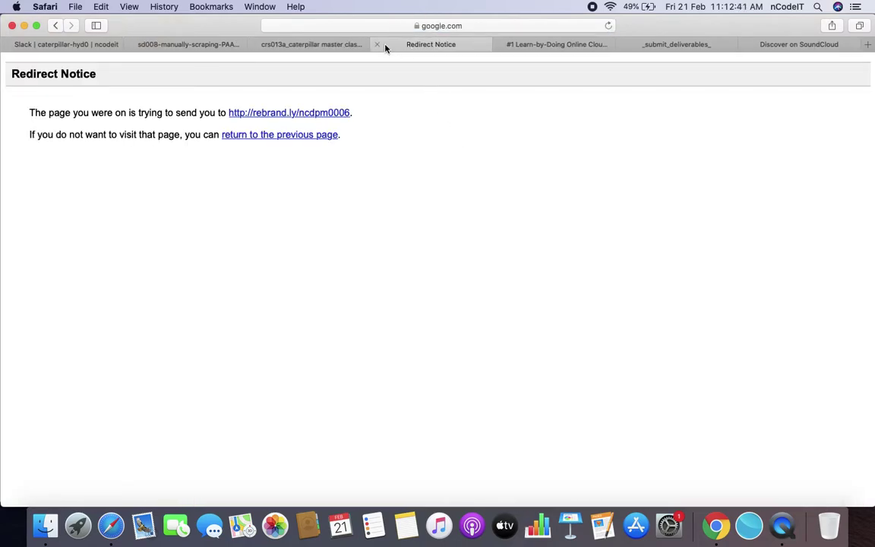
click(378, 44)
Step: Copy the PM-0006 link address and return to Chrome's video player
right_click(596, 295)
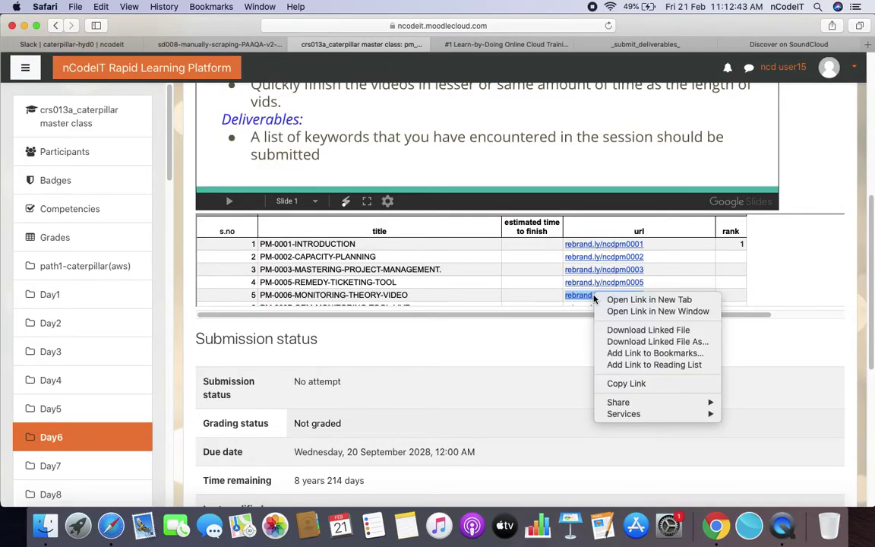
click(620, 385)
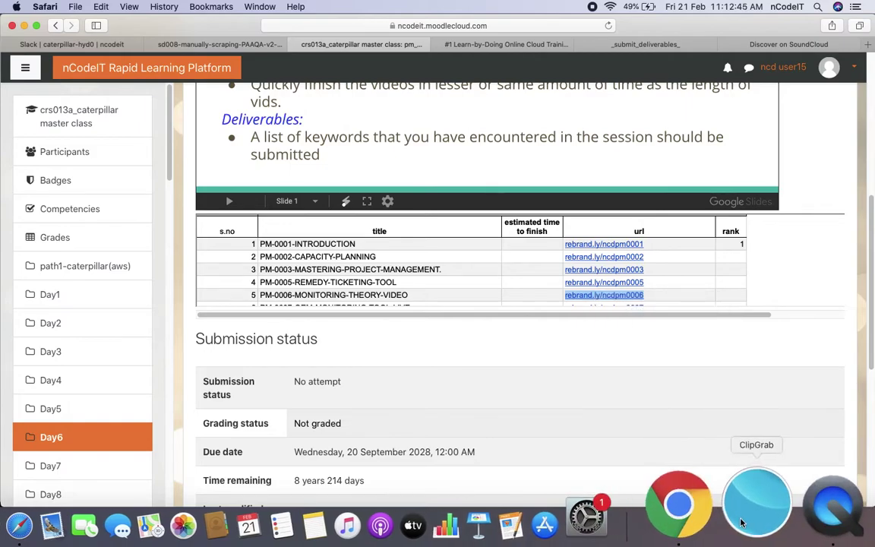
click(719, 521)
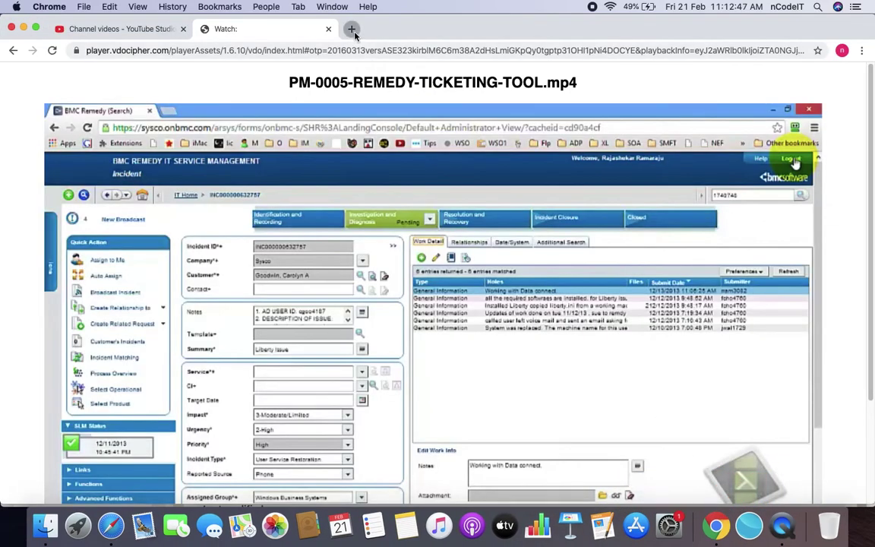
Step: In a new tab, paste and load rebrand.ly/ncdpm0006, then play PM-0006-MONITORING-THEORY-VIDEO full screen
click(351, 30)
right_click(351, 48)
click(391, 124)
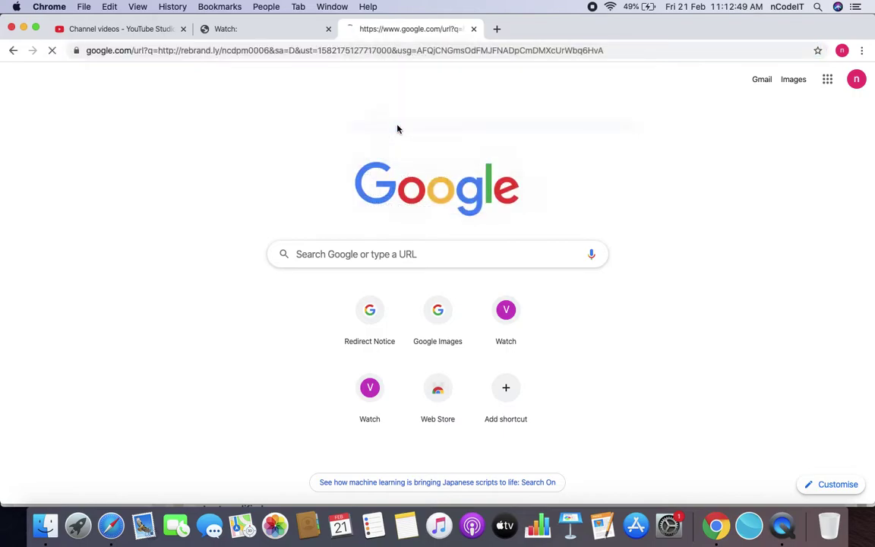
click(334, 123)
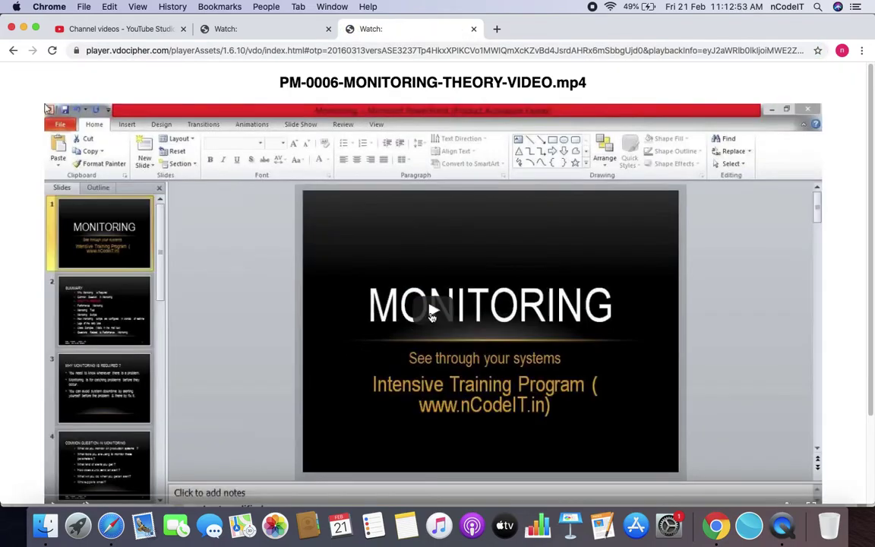
scroll(498, 332, down, 3)
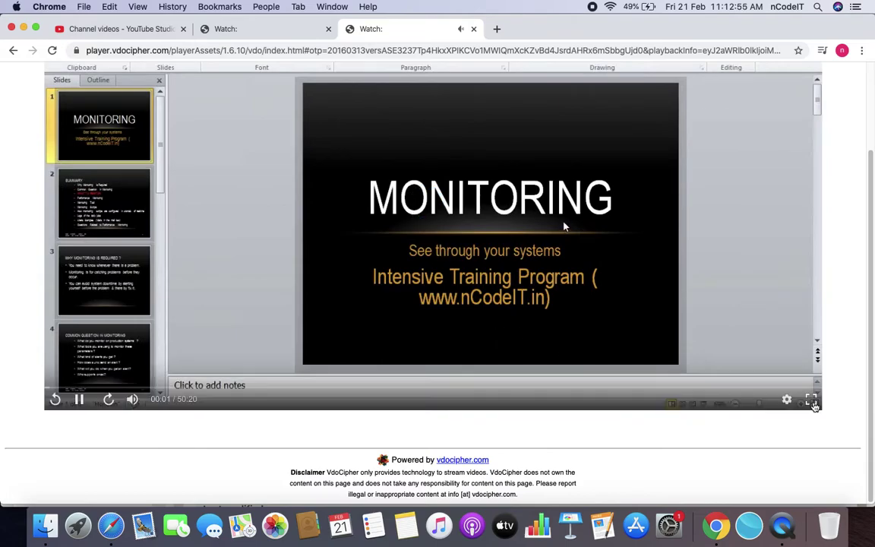
click(812, 399)
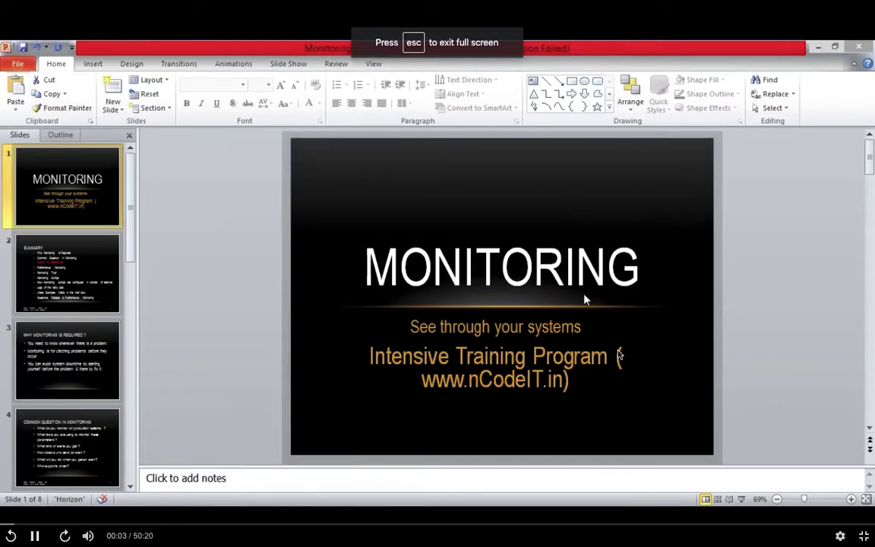